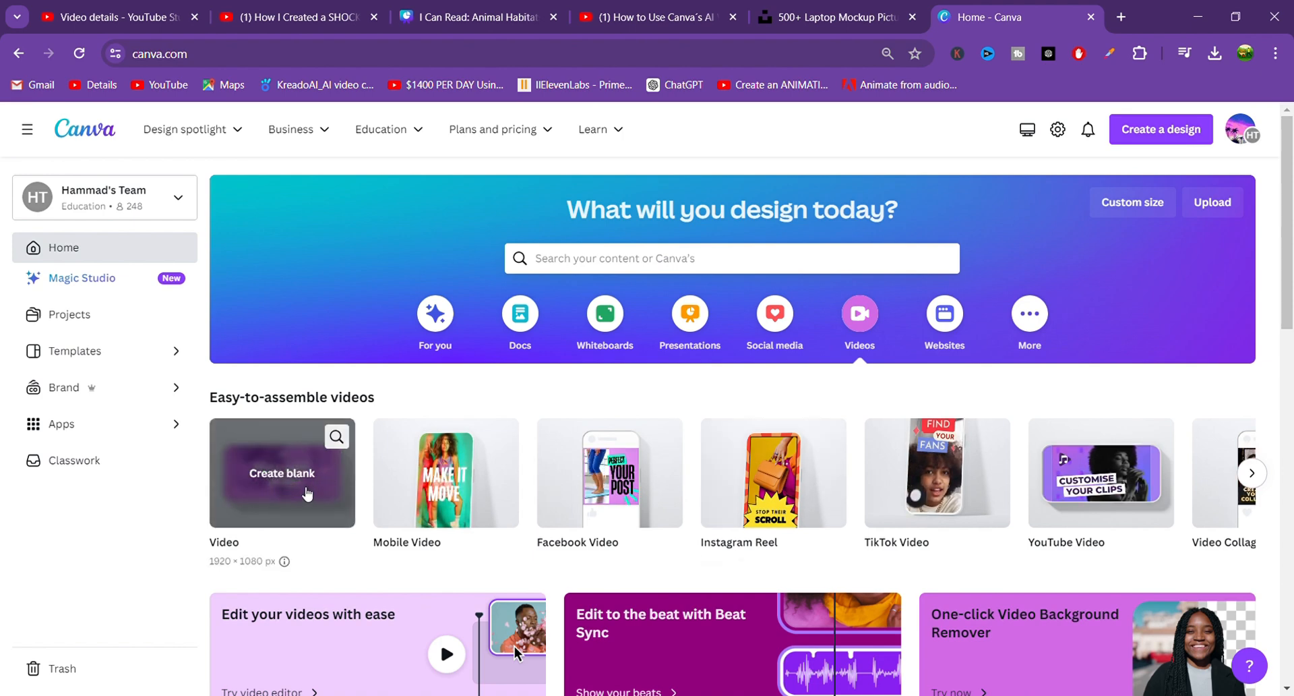
Create a blank 1920 × 1080 px video, search the elements for "shape" and add the plain square to the page
click(272, 499)
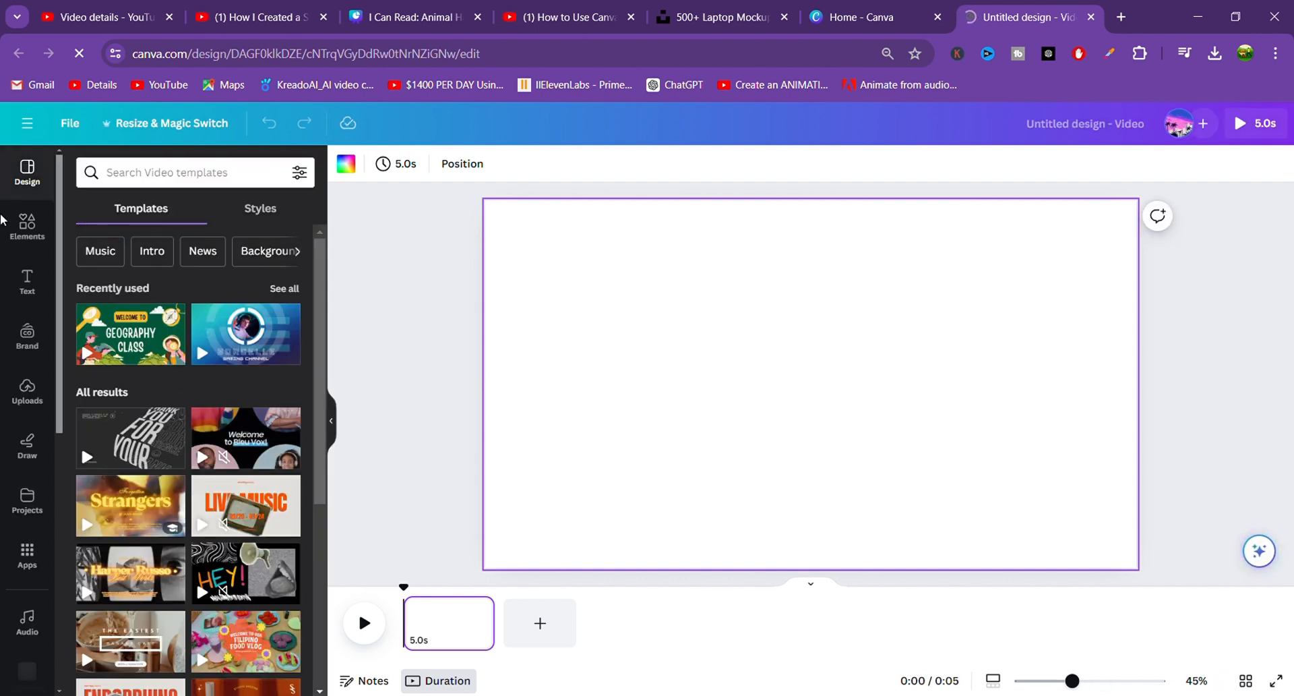
click(32, 237)
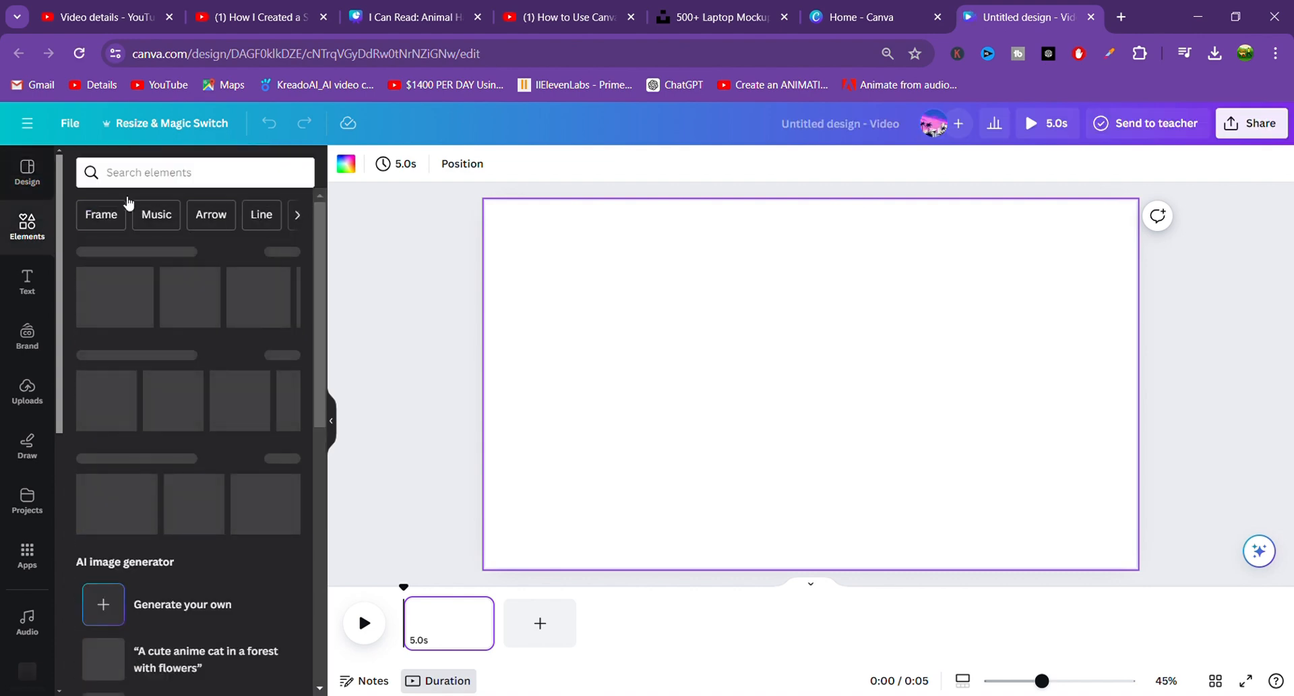
click(138, 176)
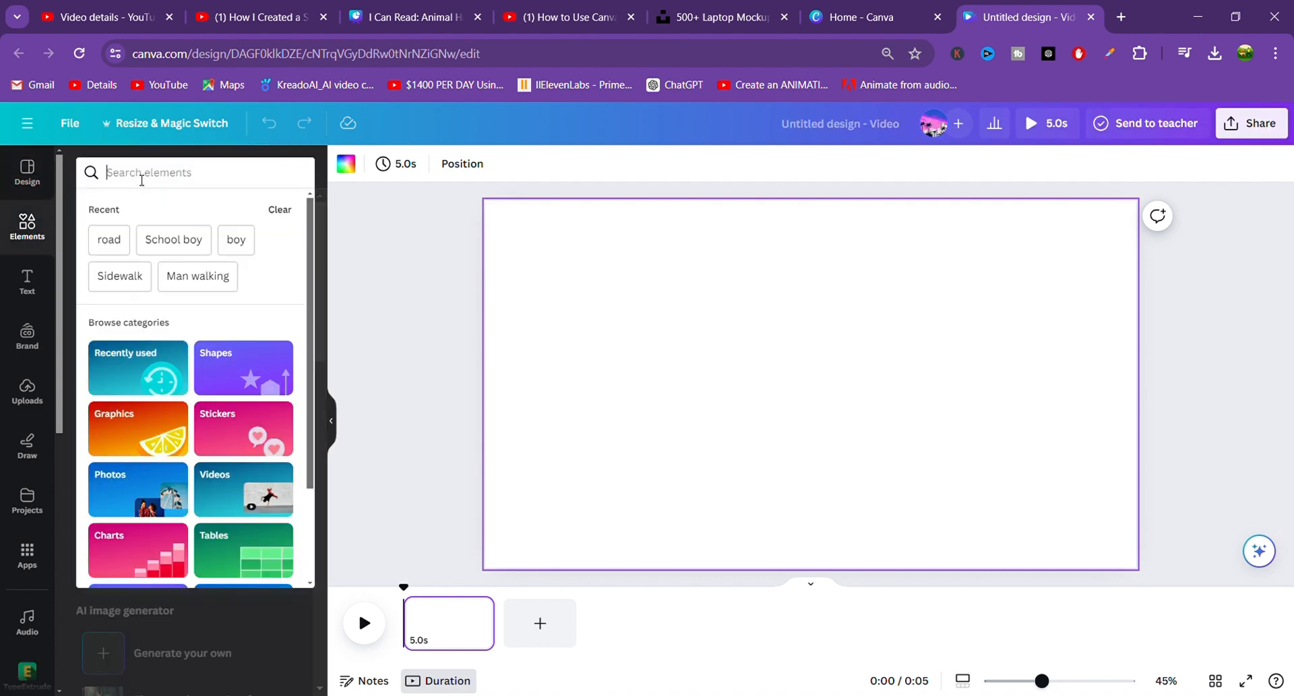
text(sha)
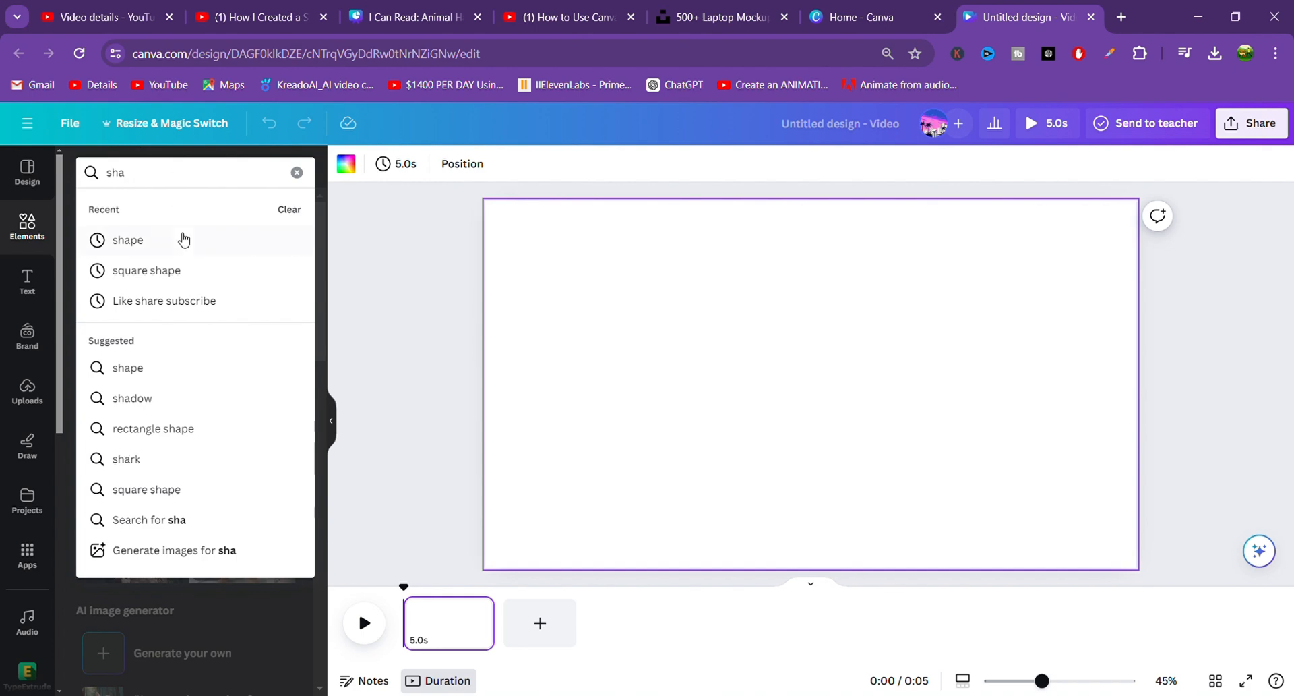
click(181, 241)
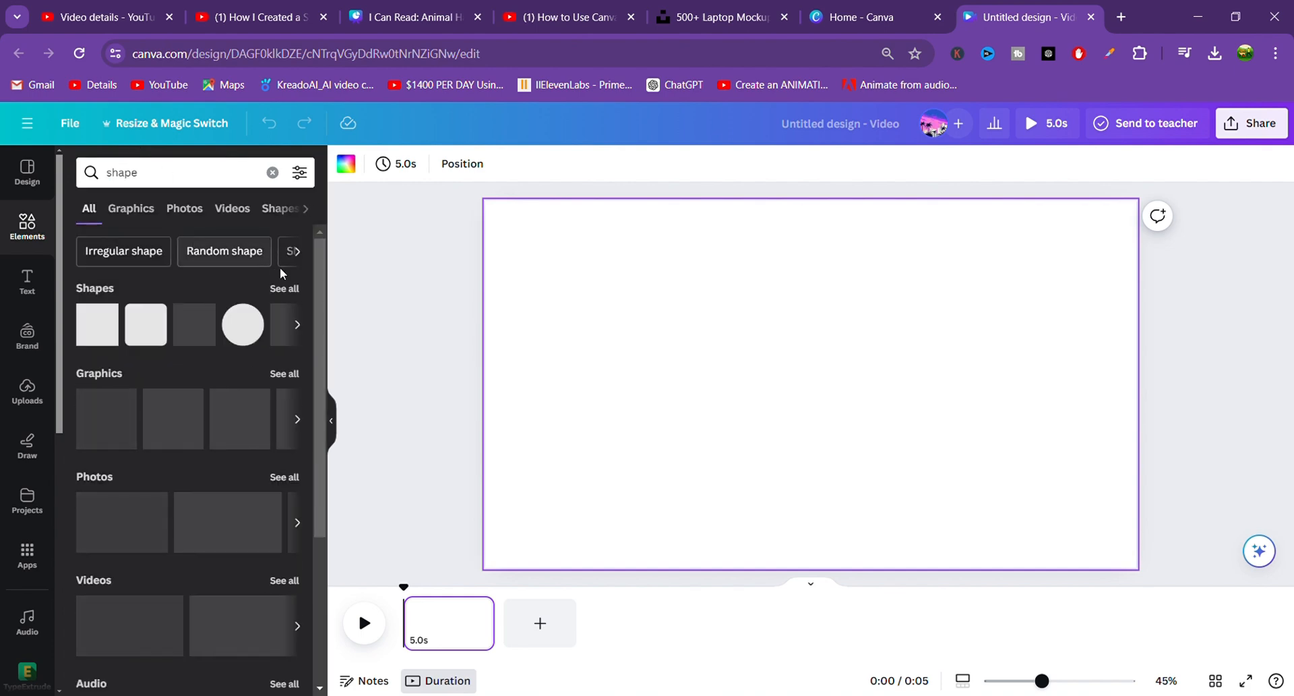
click(289, 287)
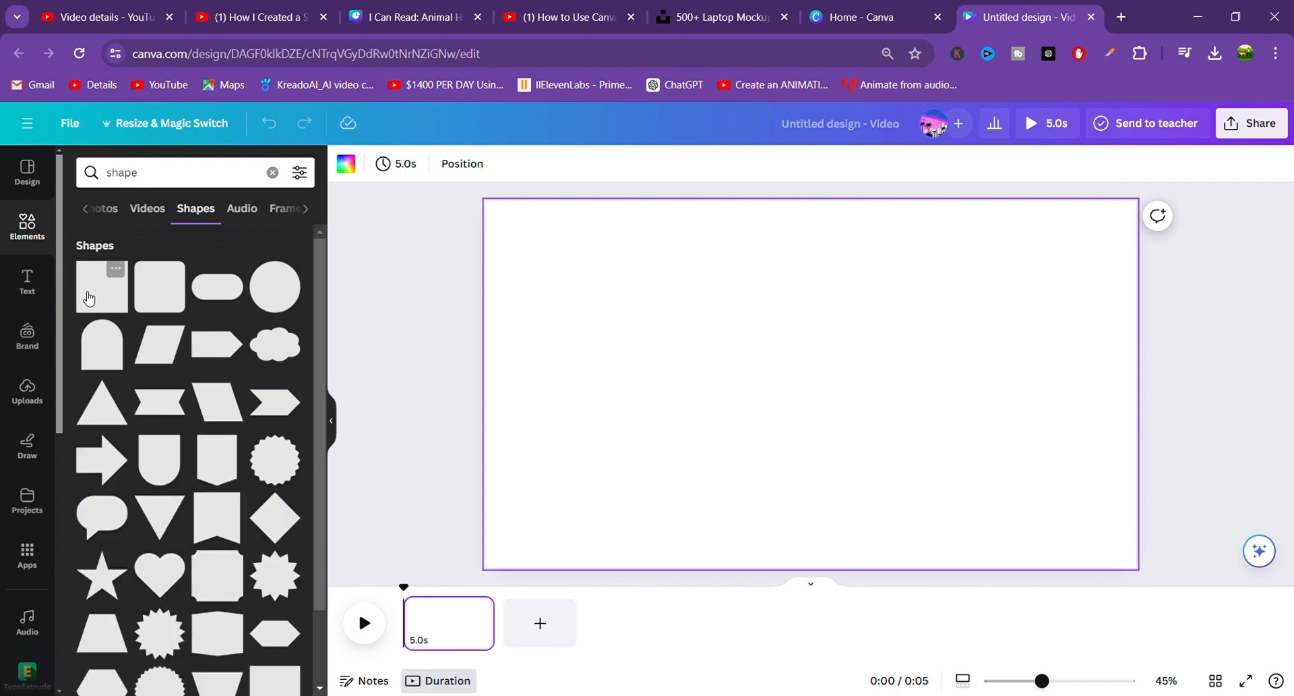
click(108, 295)
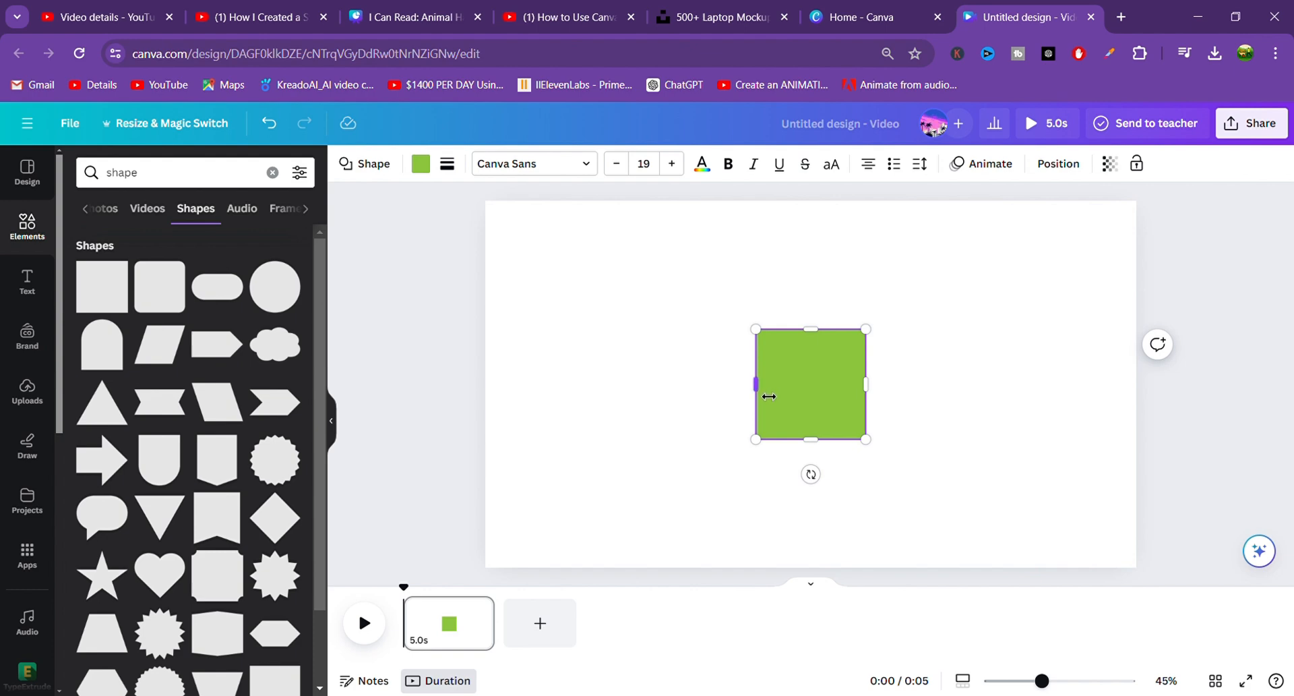
Stretch the square into a rectangle spanning the full page width and covering roughly the lower half of the page
drag(764, 396, 490, 362)
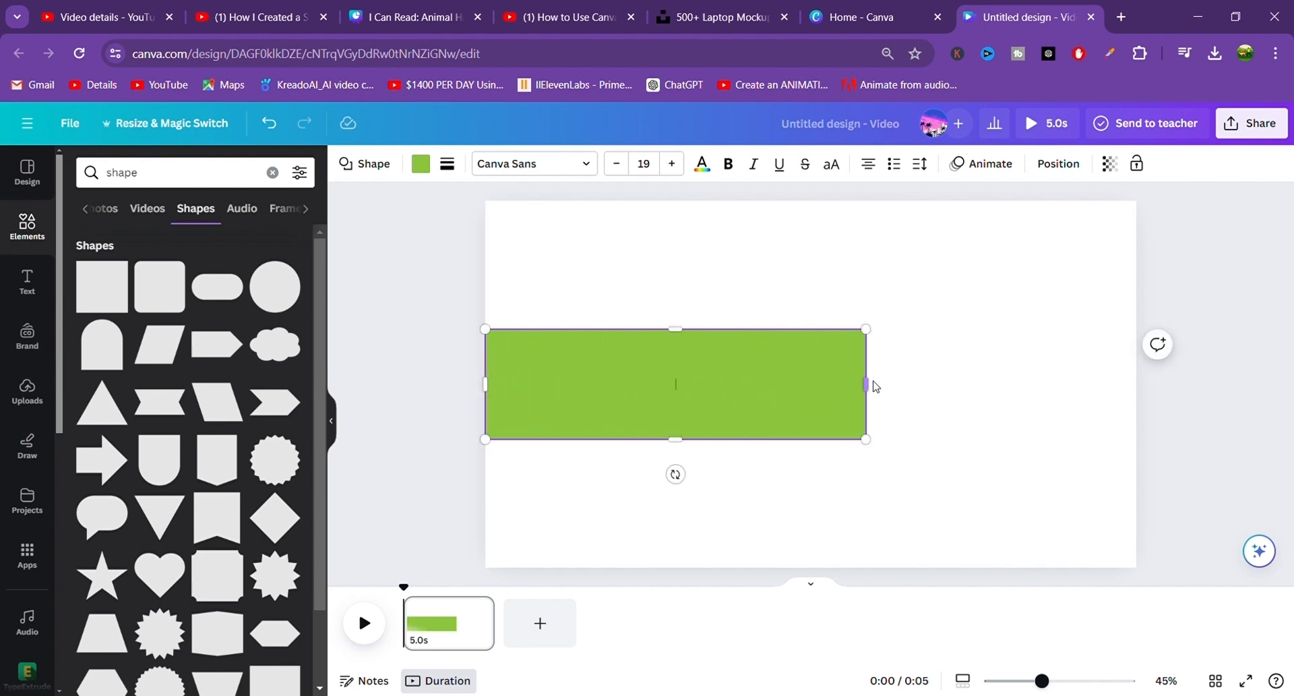
drag(875, 395, 1150, 437)
click(781, 390)
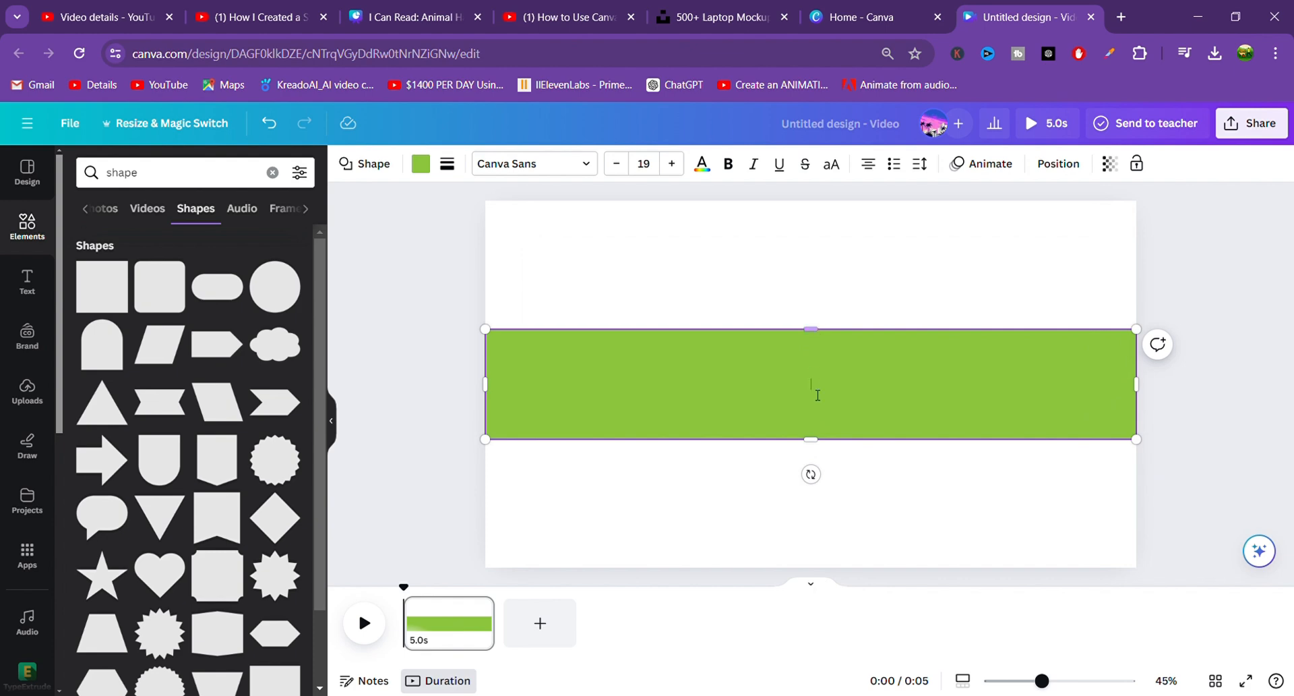
drag(826, 452, 842, 577)
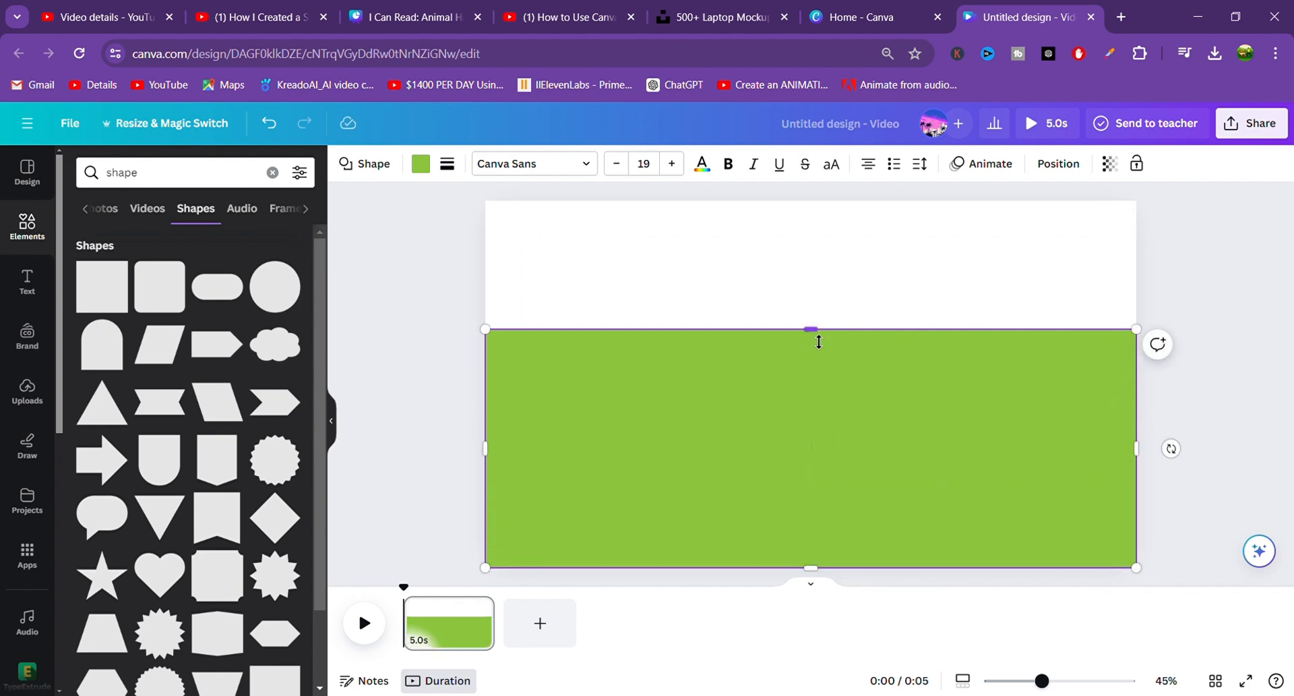
drag(823, 341, 823, 402)
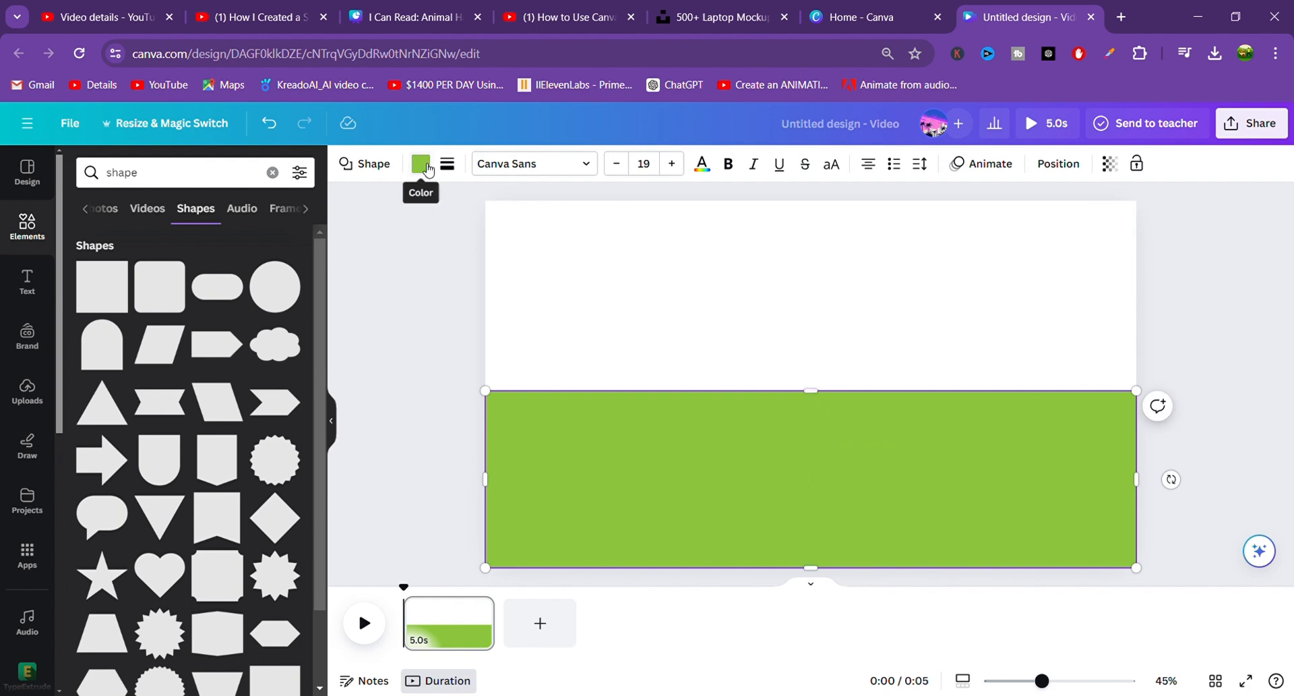
Recolour the rectangle with a custom solid blue, #718EE6
click(426, 169)
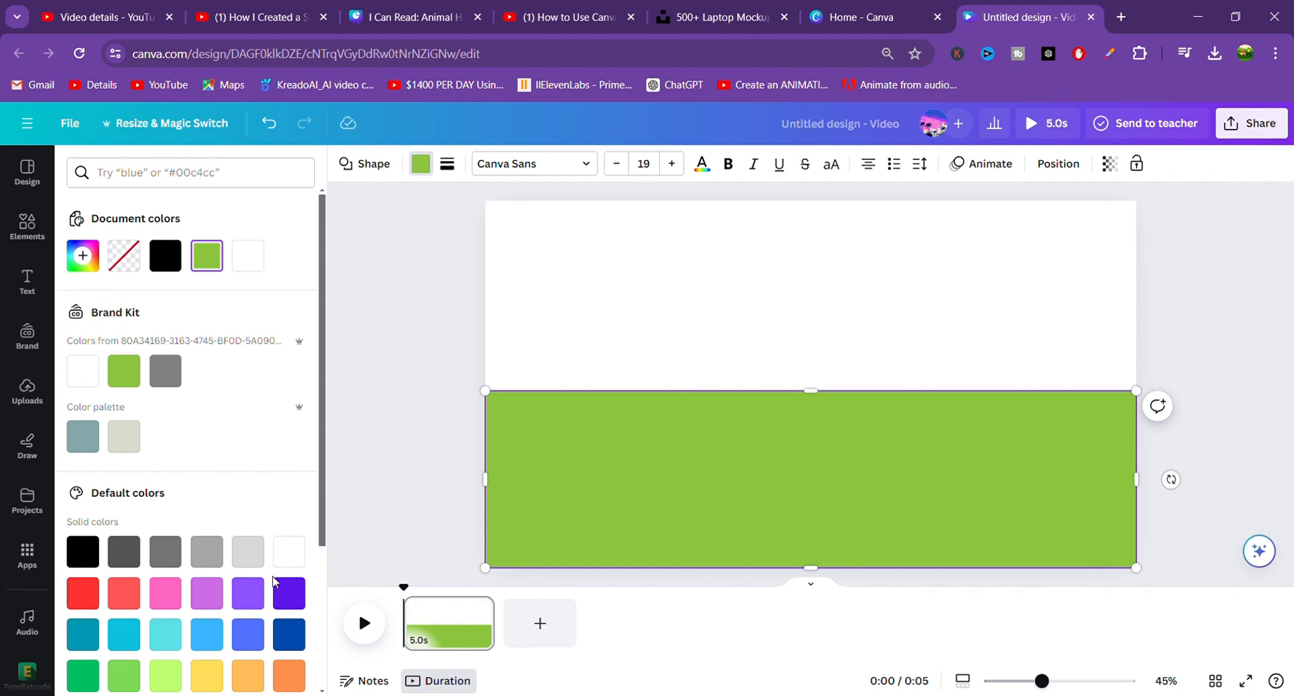
click(246, 595)
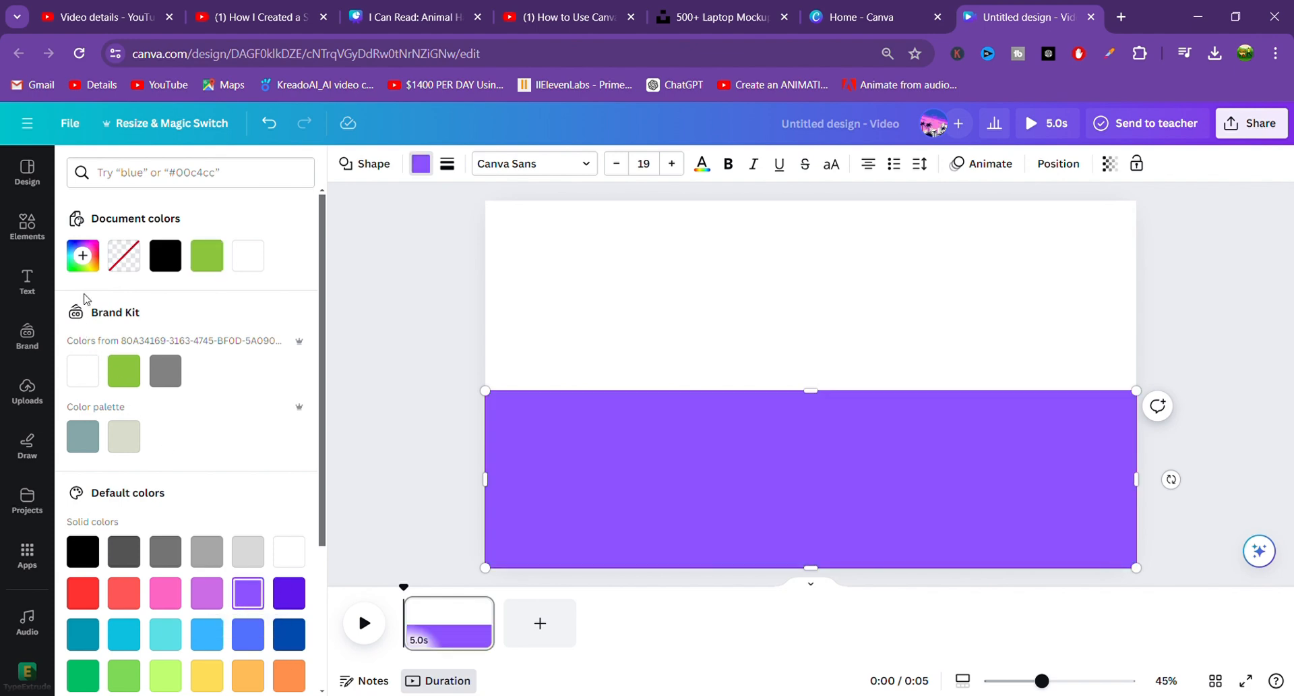
click(82, 256)
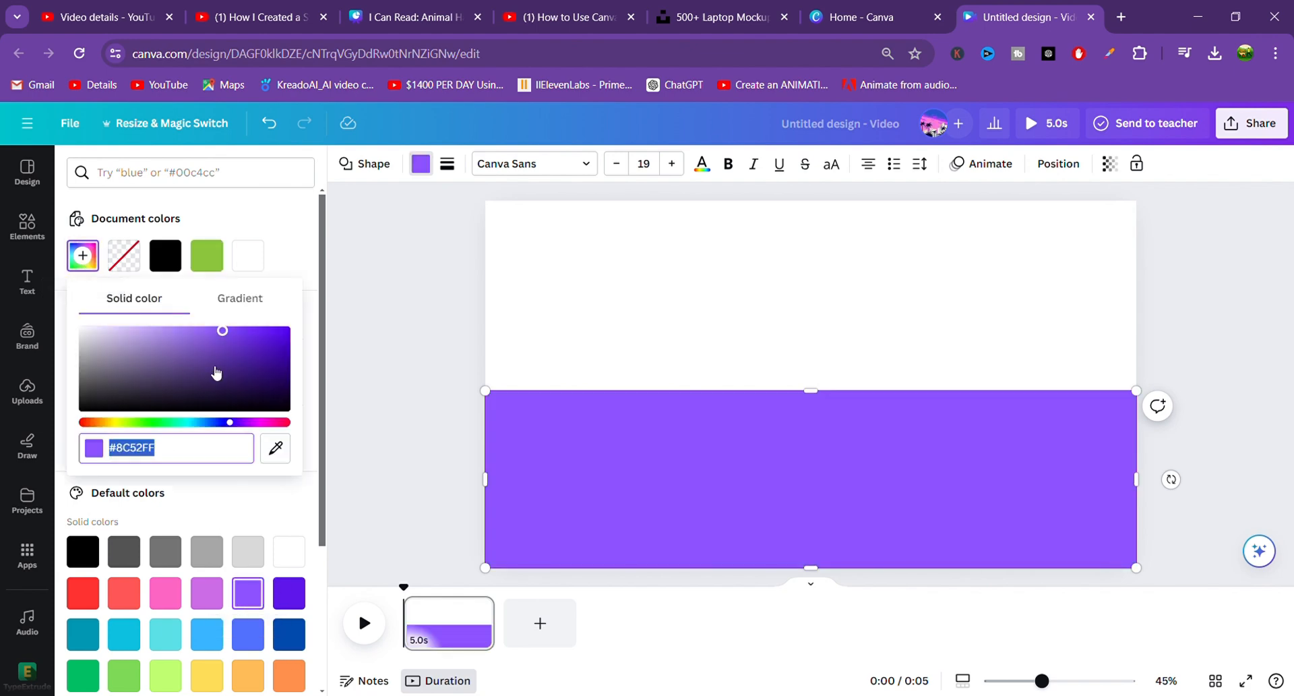
drag(228, 423, 219, 423)
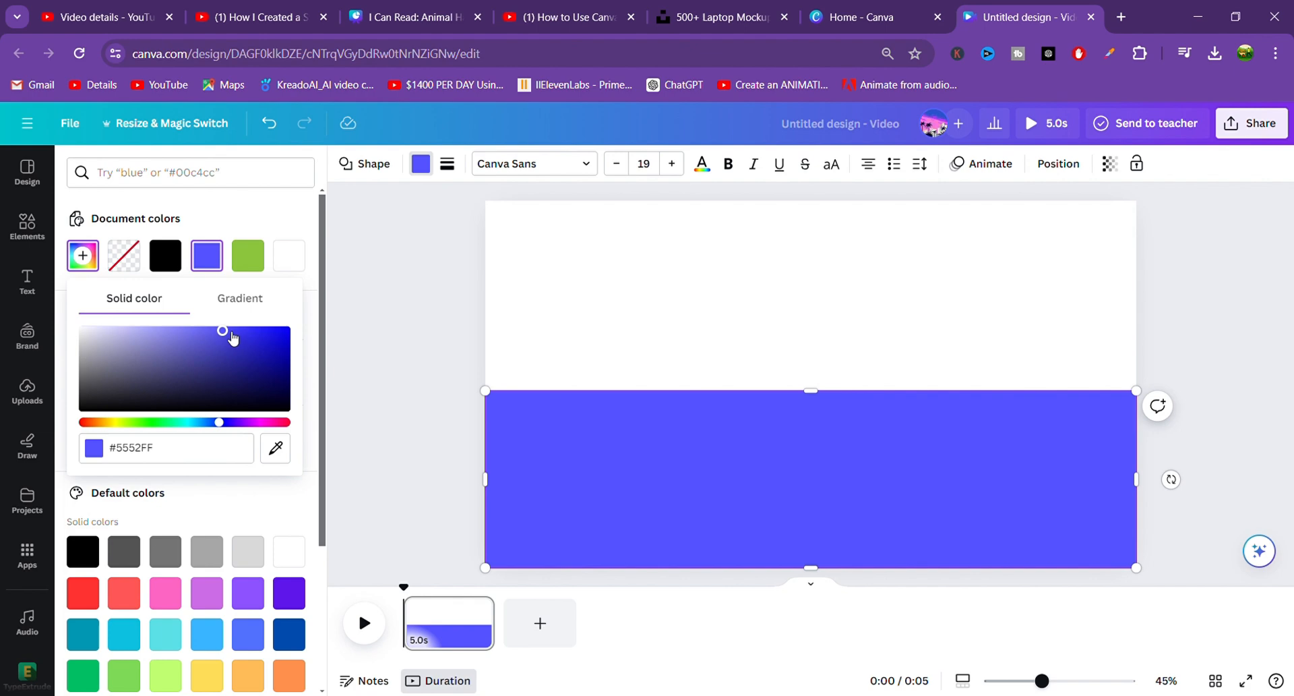
drag(232, 335, 187, 335)
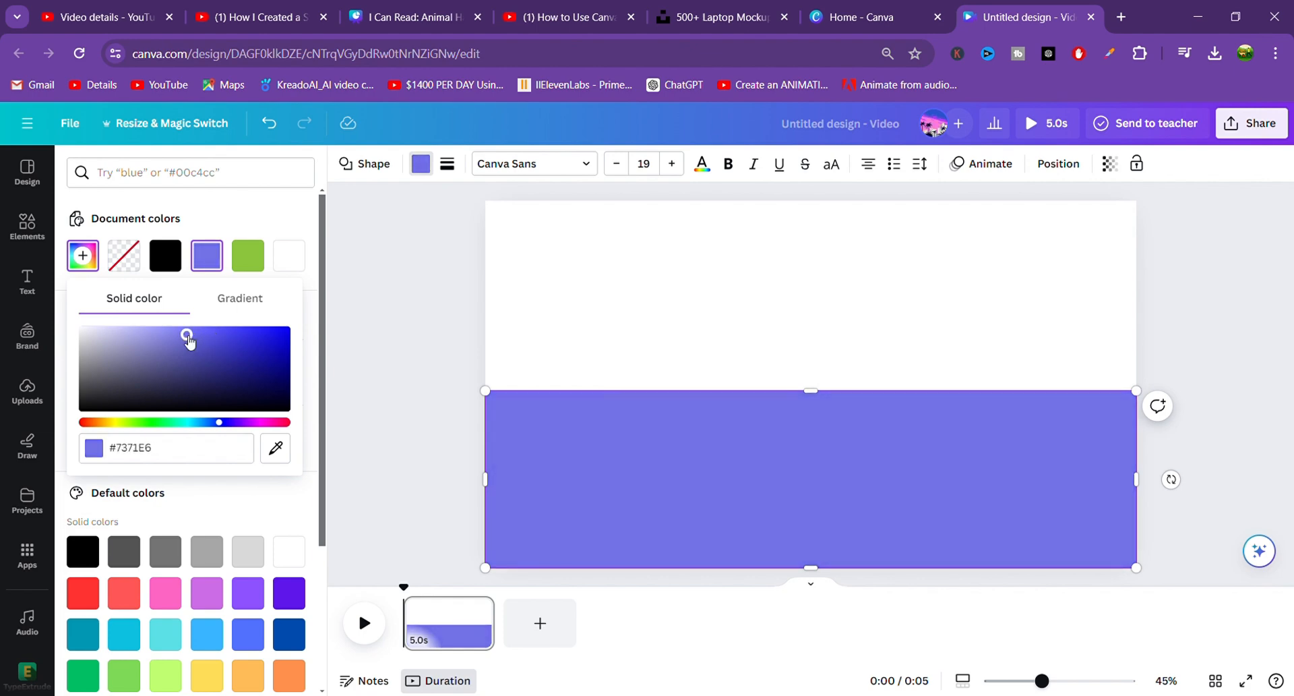
drag(219, 431, 215, 428)
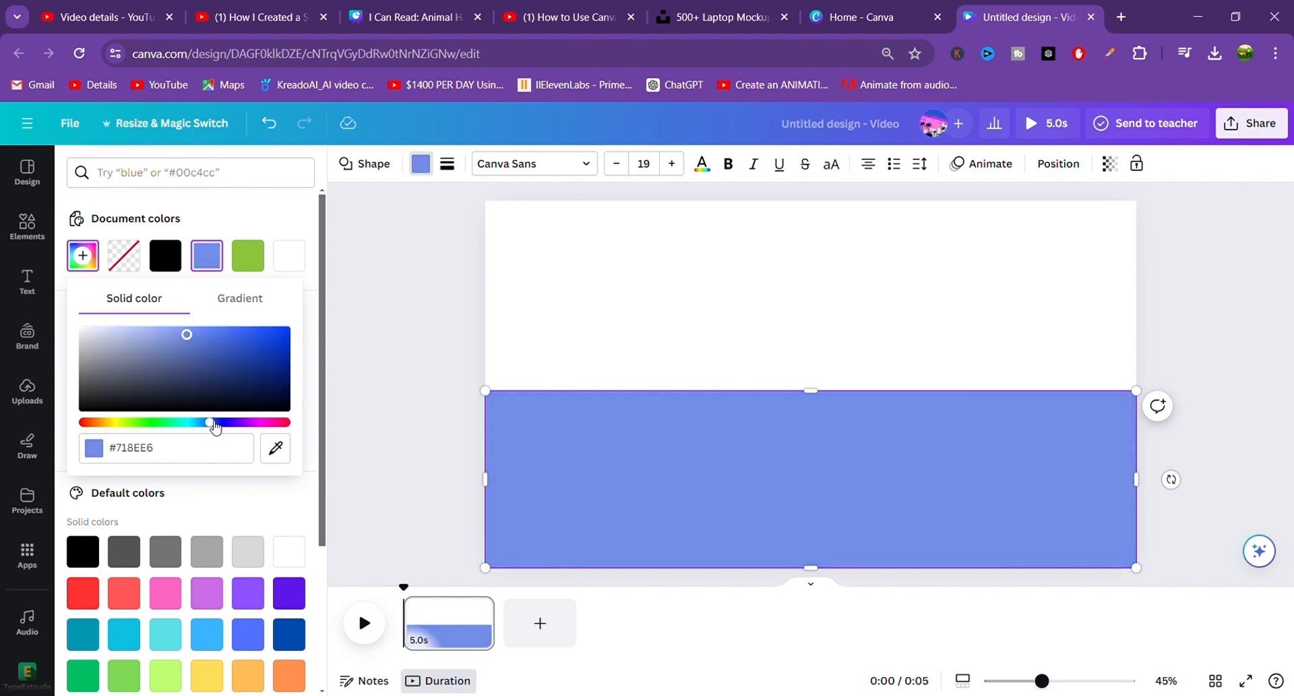
Set the page background to a custom light blue, #A1DAFF
click(724, 291)
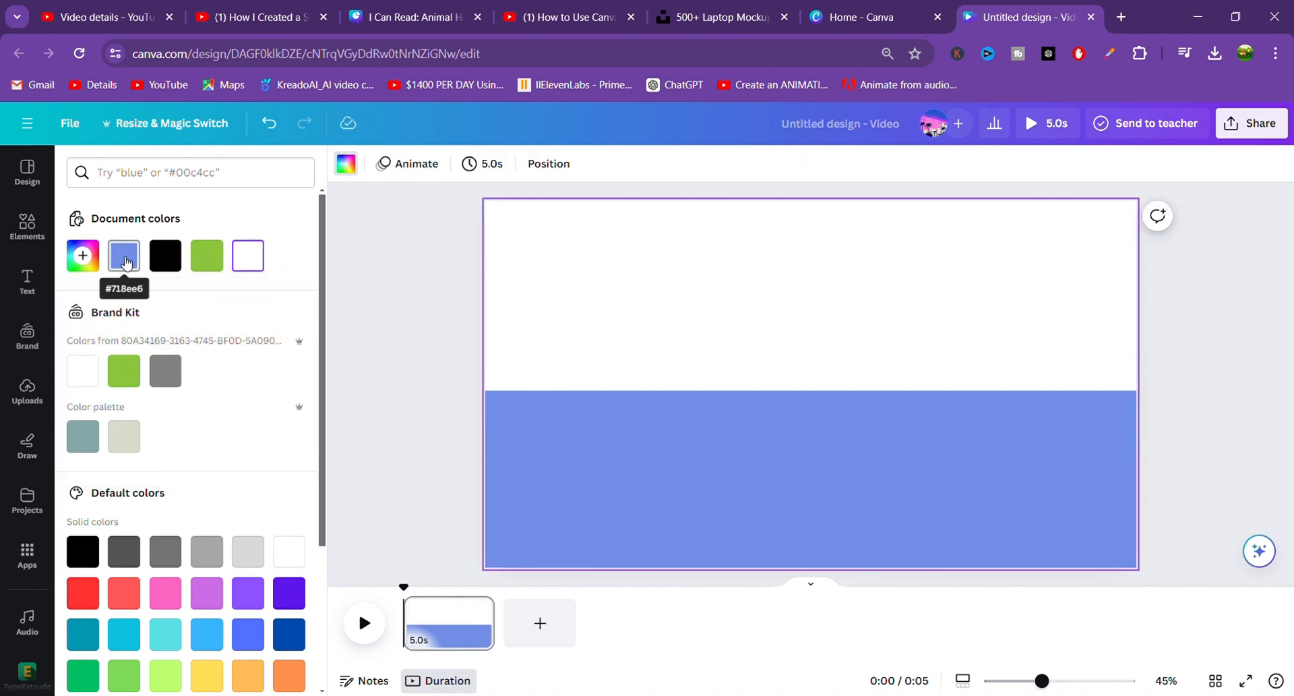
click(83, 256)
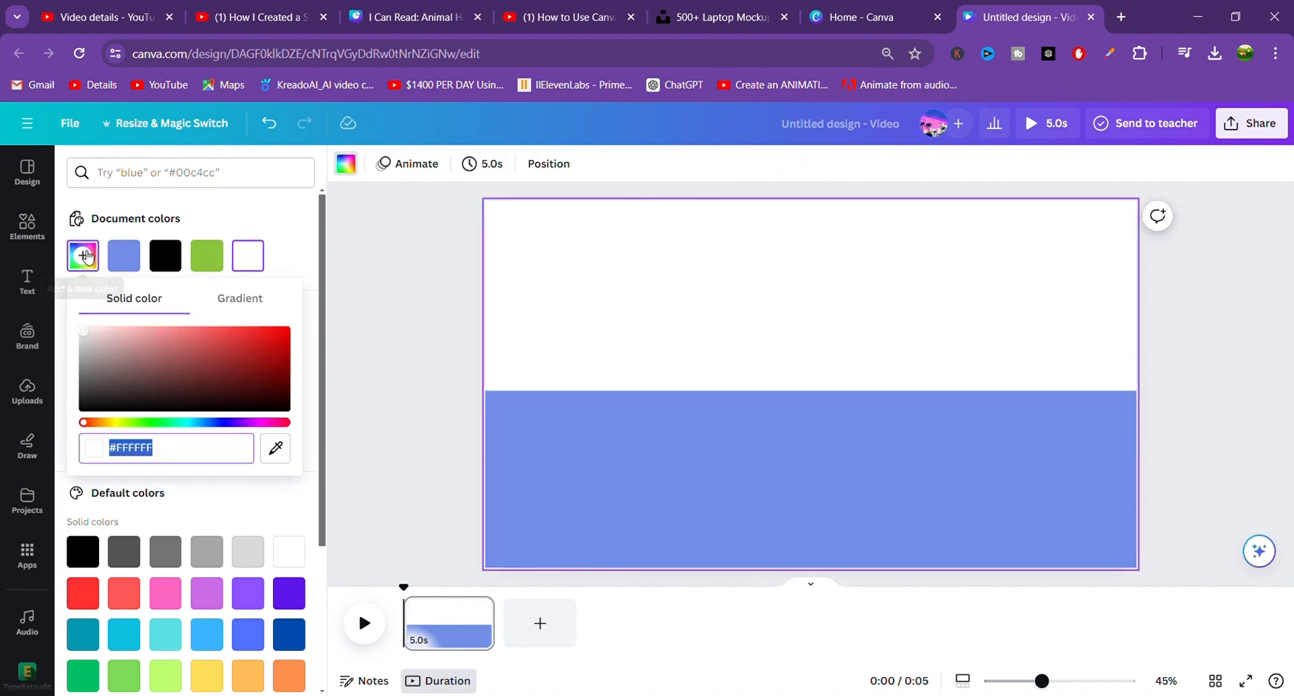
click(212, 424)
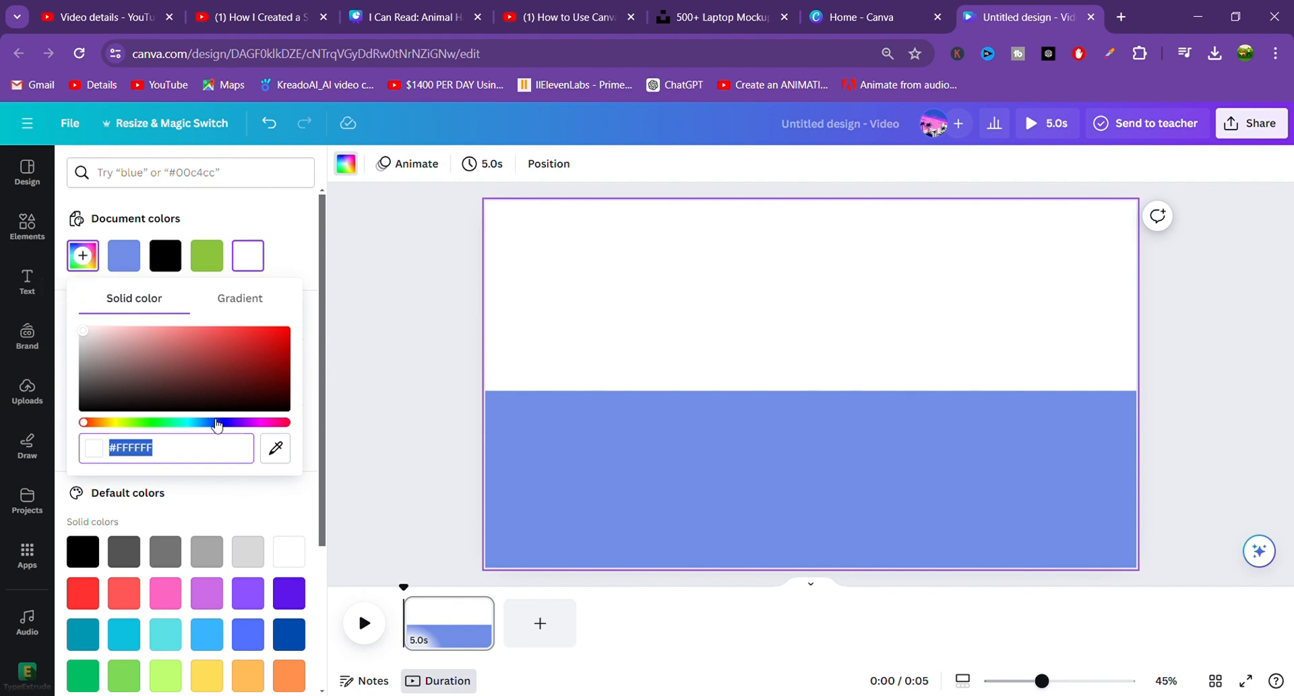
click(222, 345)
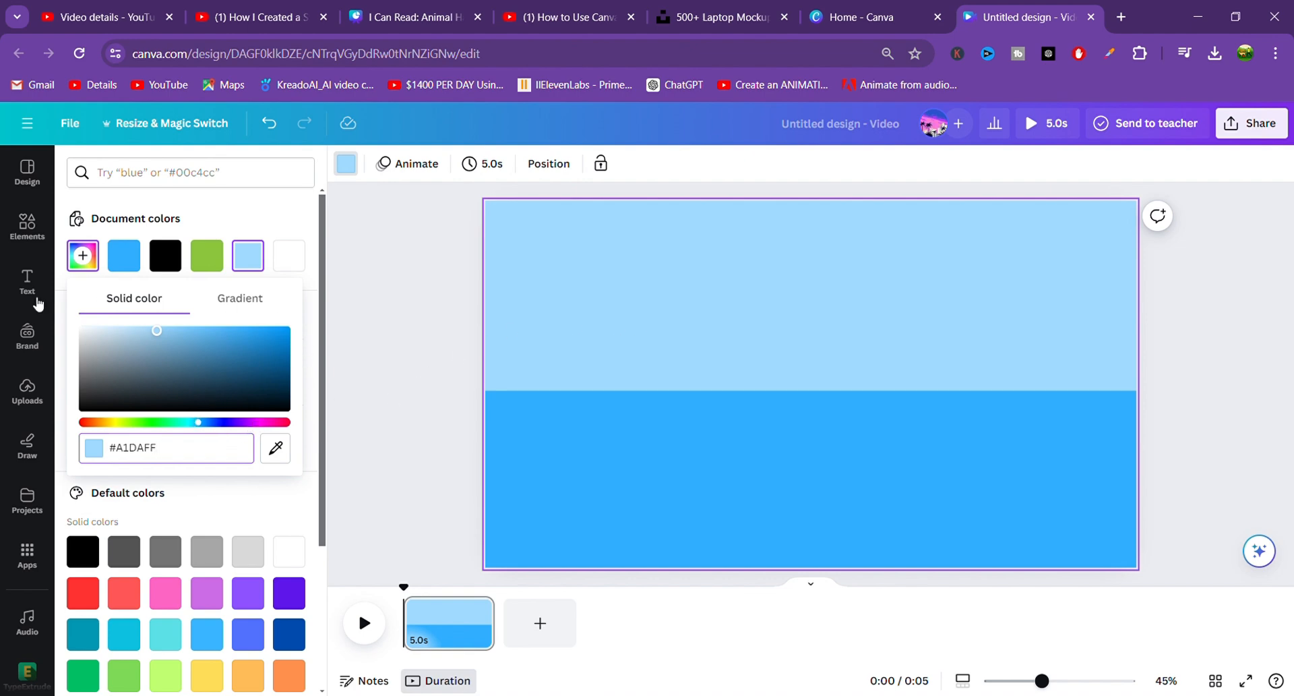
Search the elements for "bricks" and add the orange brick wall graphic to the page
click(26, 231)
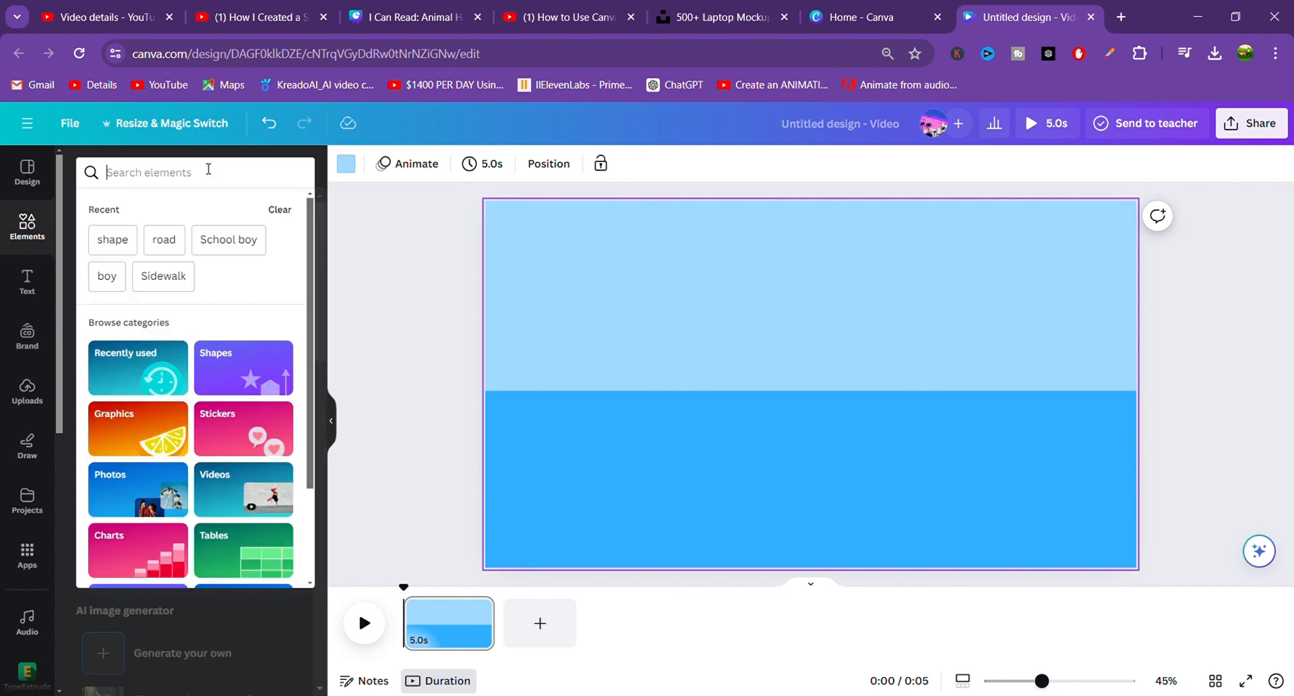
text(bri)
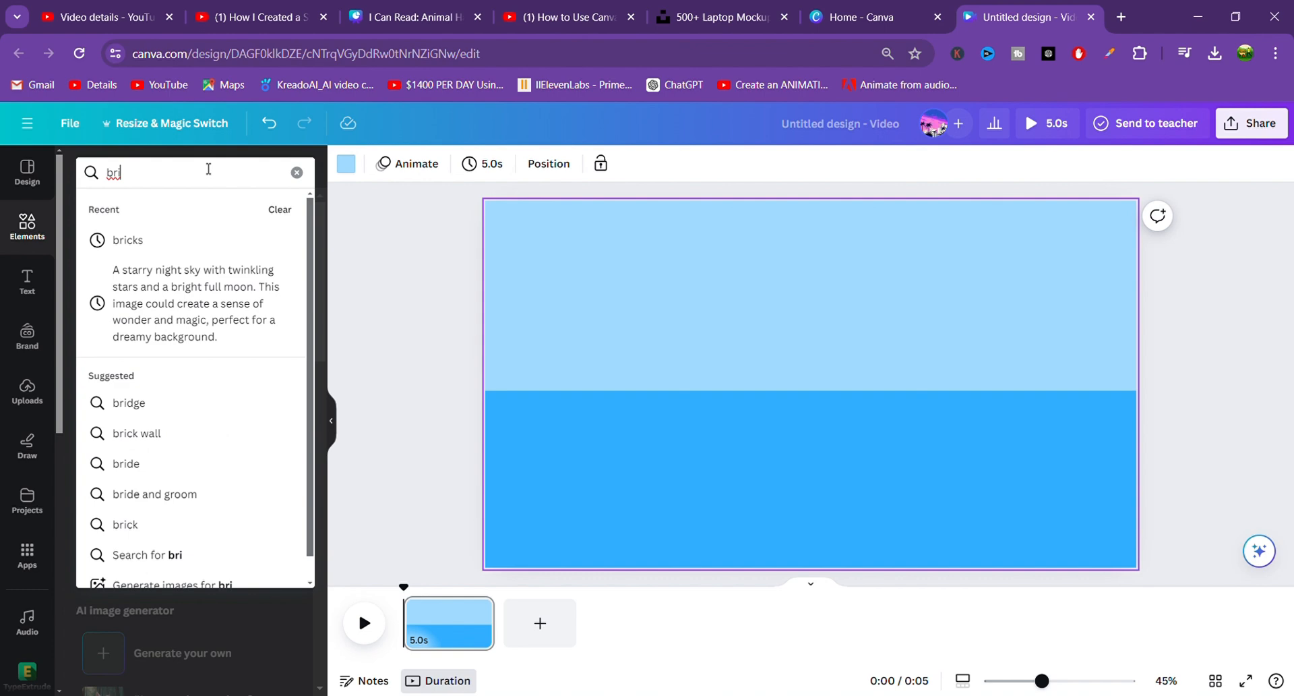
text(ck)
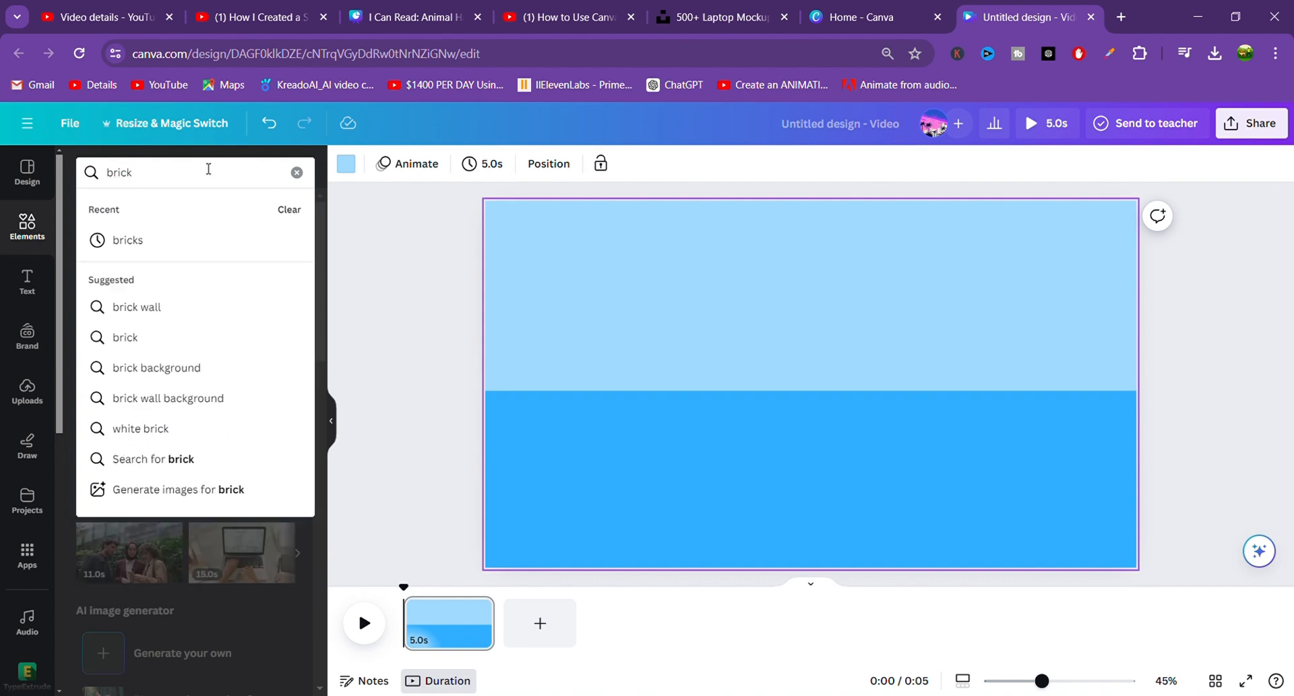
click(244, 240)
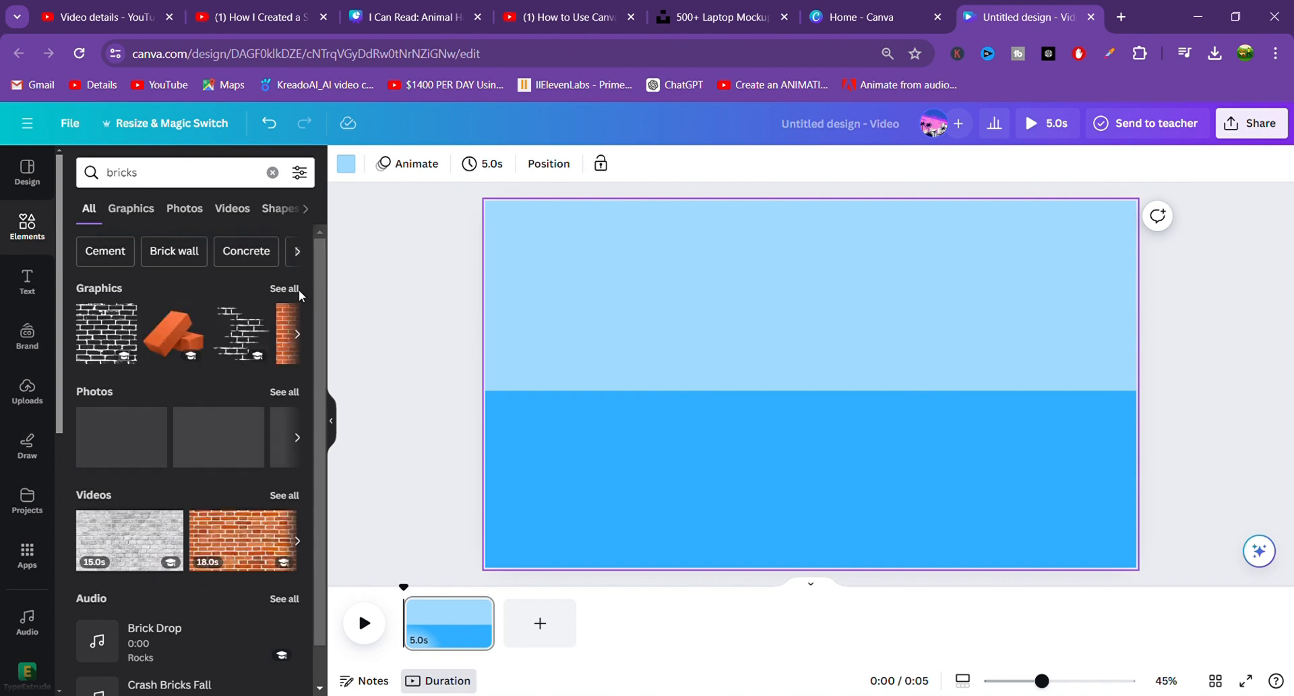
click(287, 289)
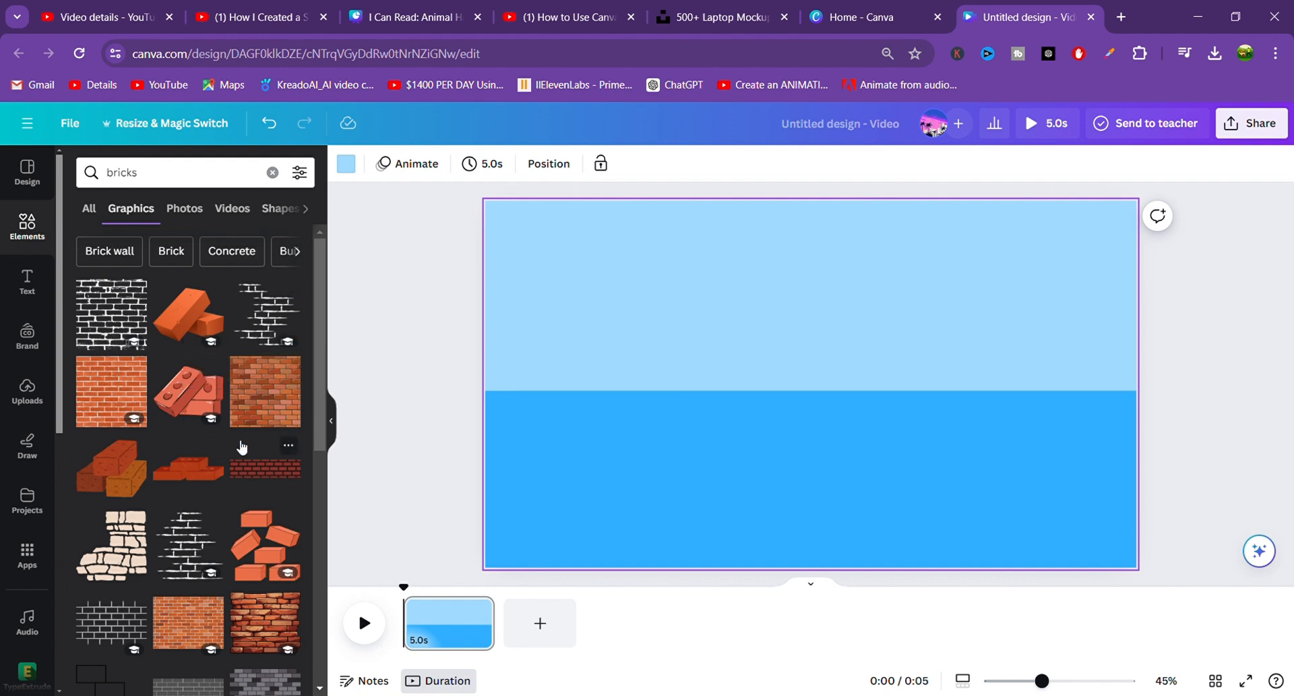
scroll(246, 442, down, 3)
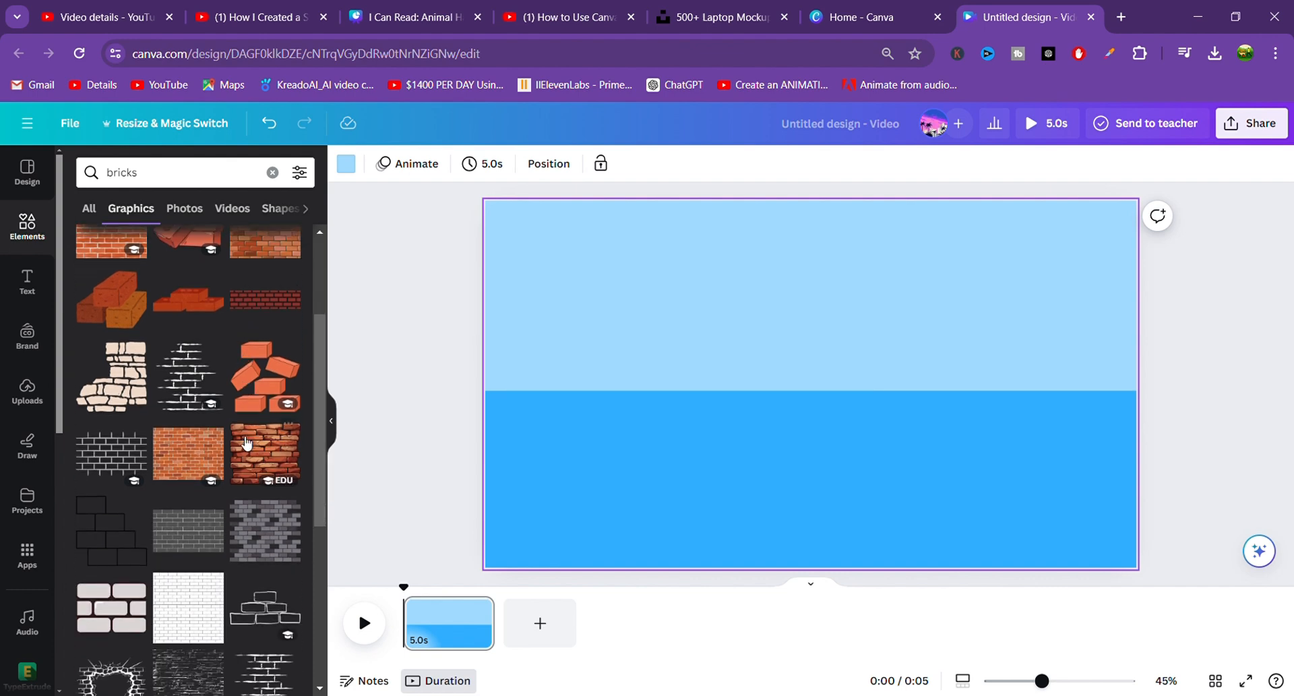
scroll(247, 442, down, 1)
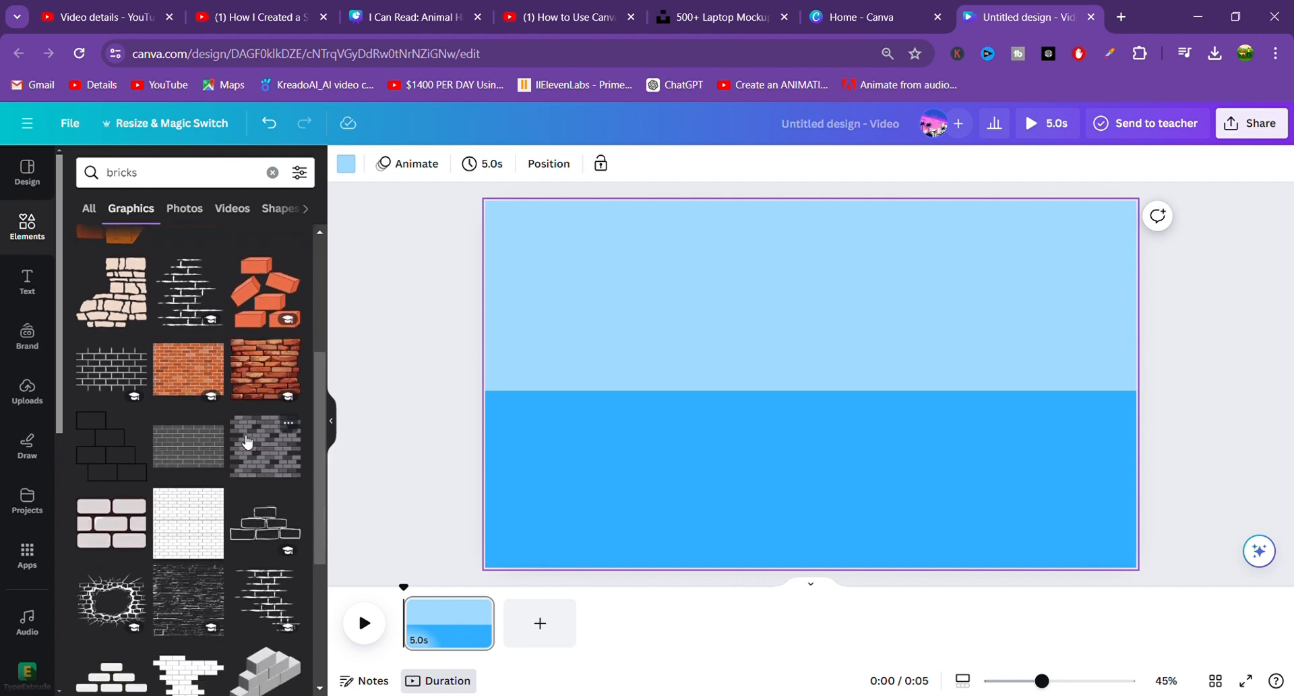
scroll(250, 418, up, 2)
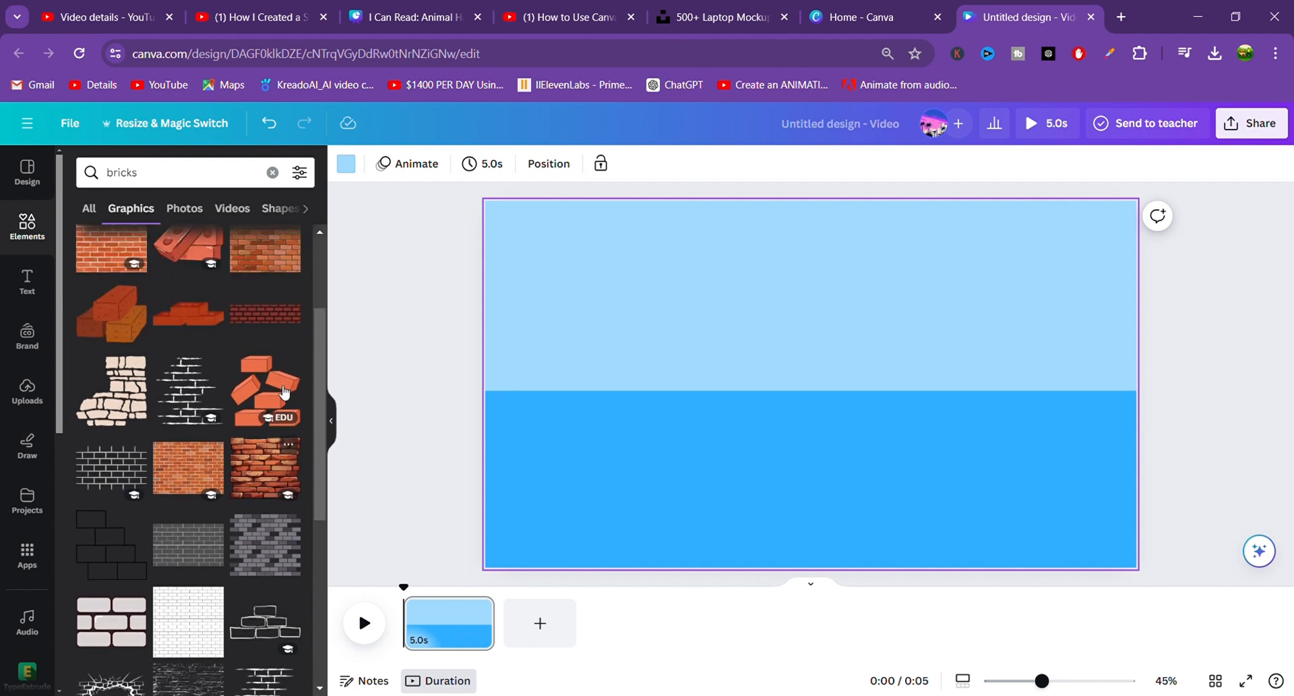
click(196, 517)
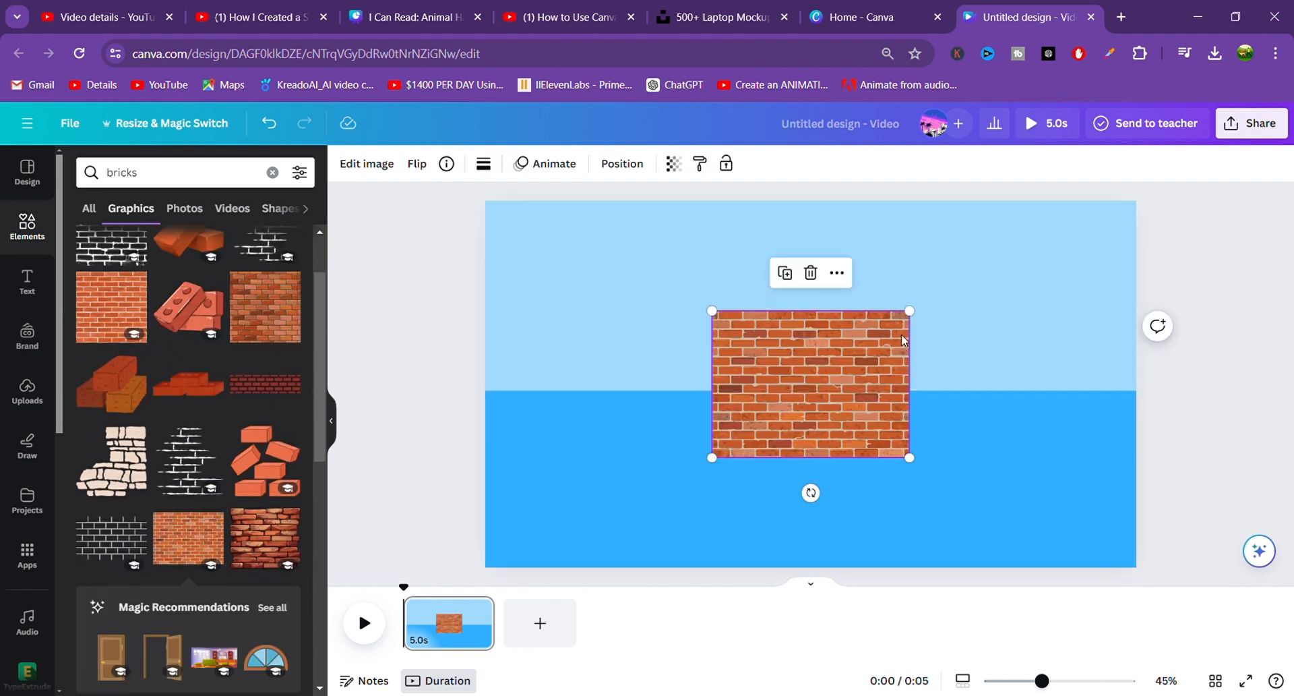
Shrink the brick wall graphic and place it at the page's left edge, resting on the blue rectangle's upper edge
drag(919, 316, 820, 390)
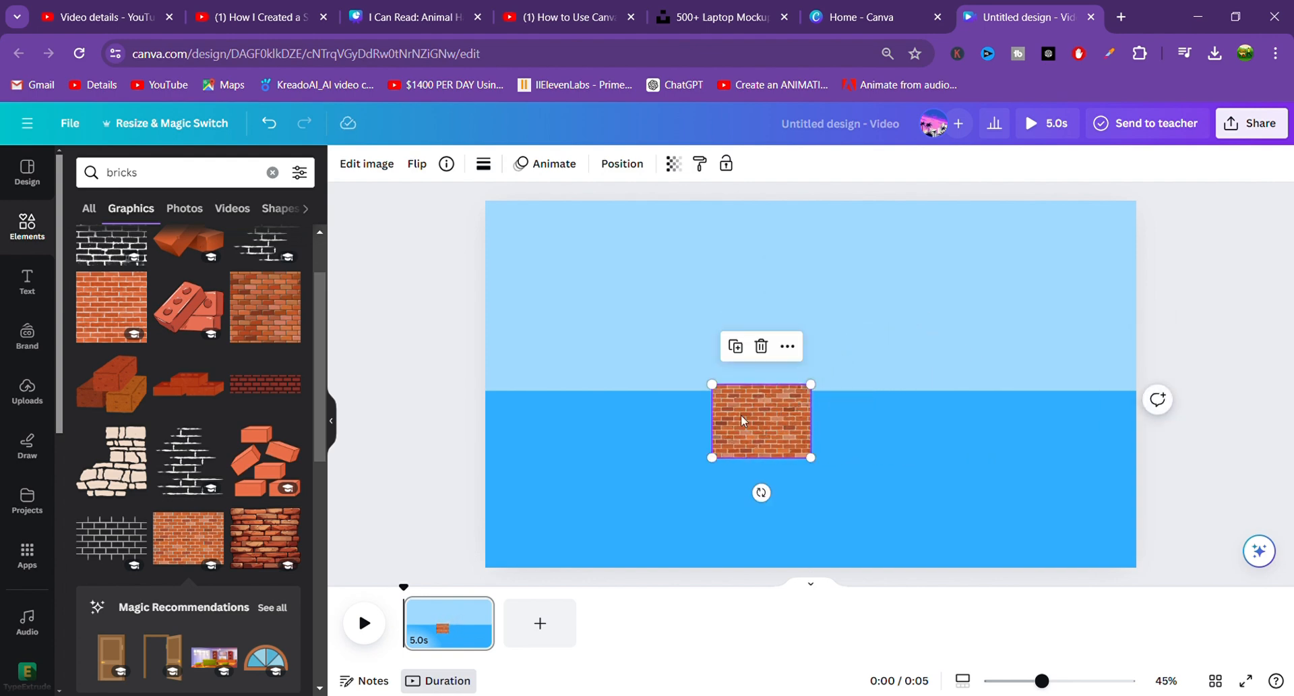
drag(766, 436, 540, 369)
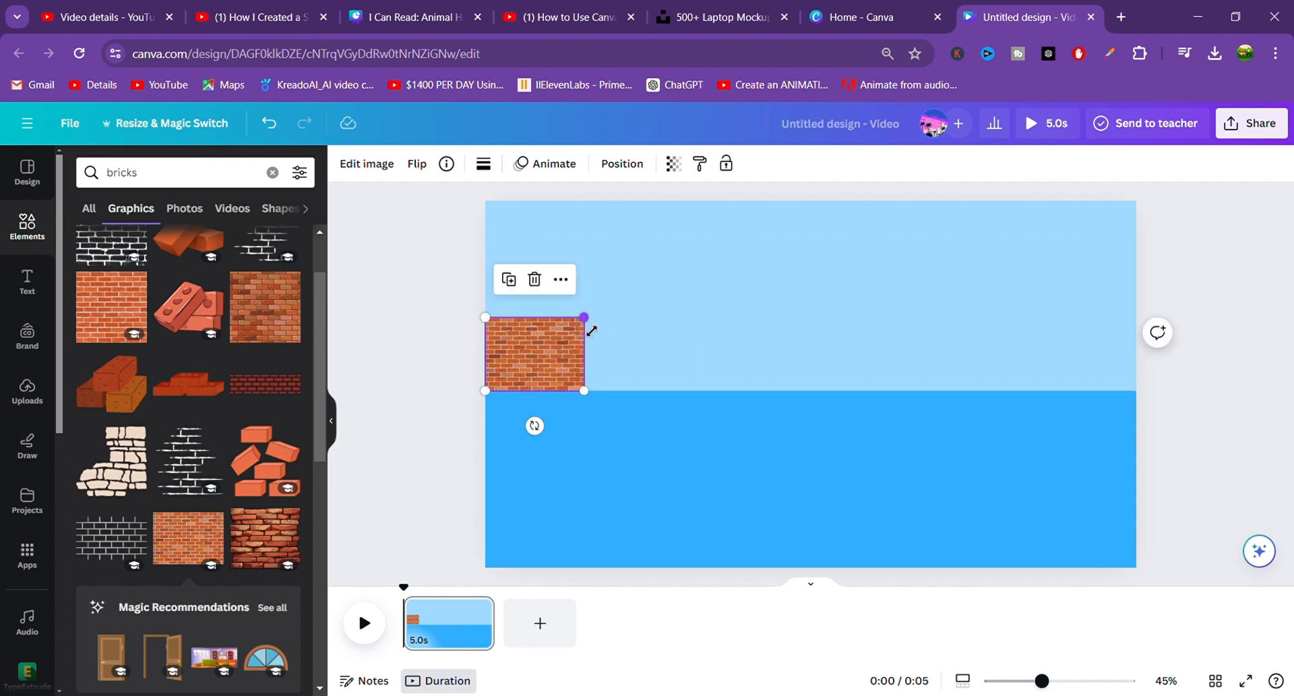
drag(592, 330, 552, 340)
Duplicate the brick wall graphic and place the copy flush against the right side of the original
click(544, 303)
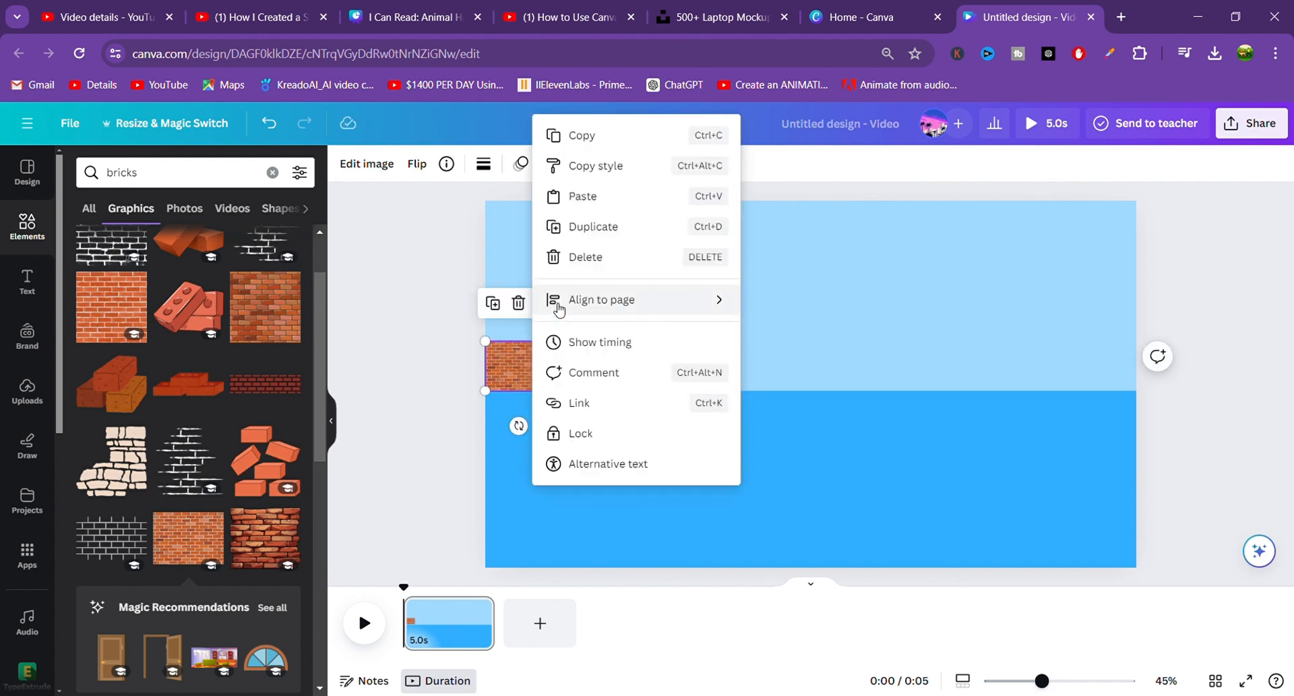
click(593, 226)
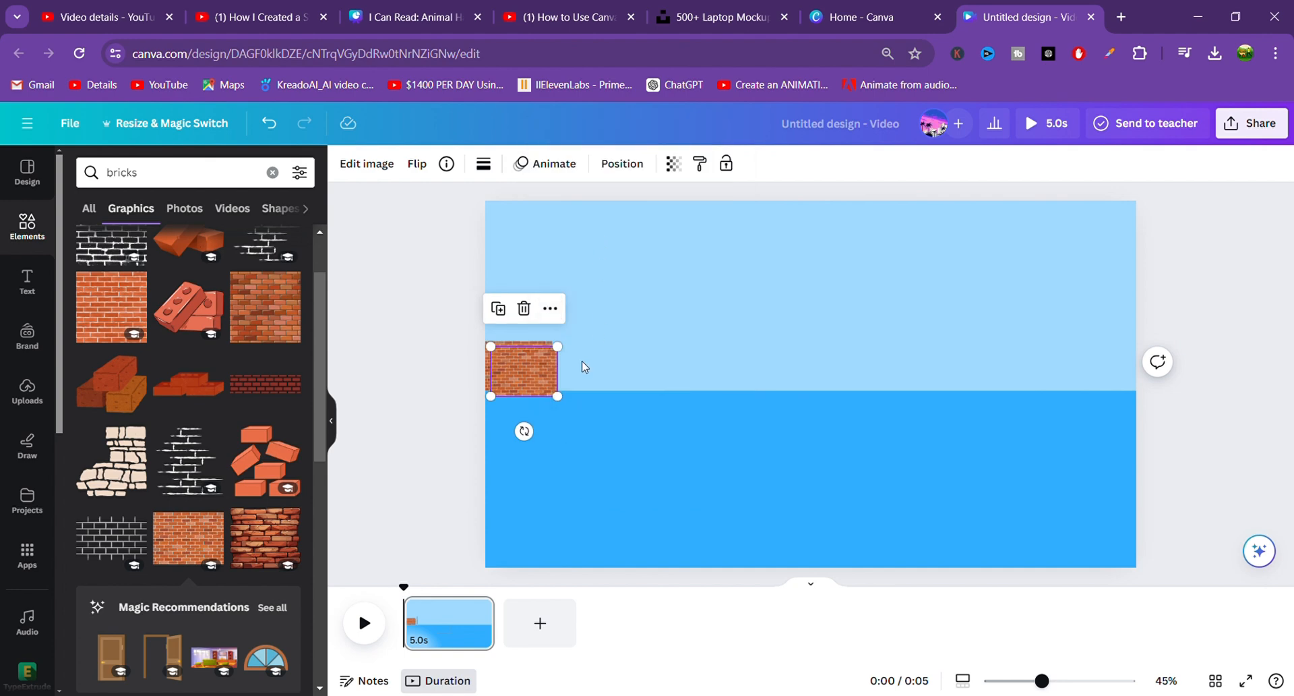
drag(524, 367, 588, 362)
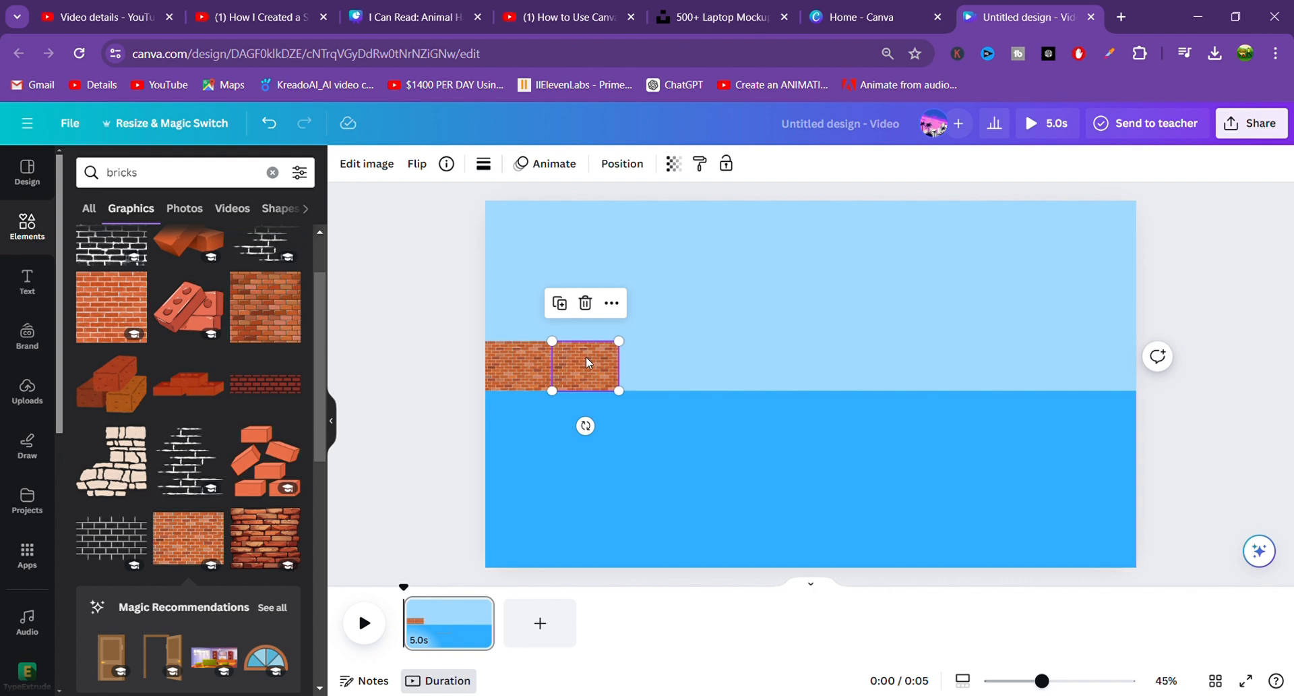
Duplicate the brick wall graphic repeatedly to extend the row across the full width of the page
key(ctrl+d)
key(ctrl+d)
key(ctrl+d)
key(ctrl+d)
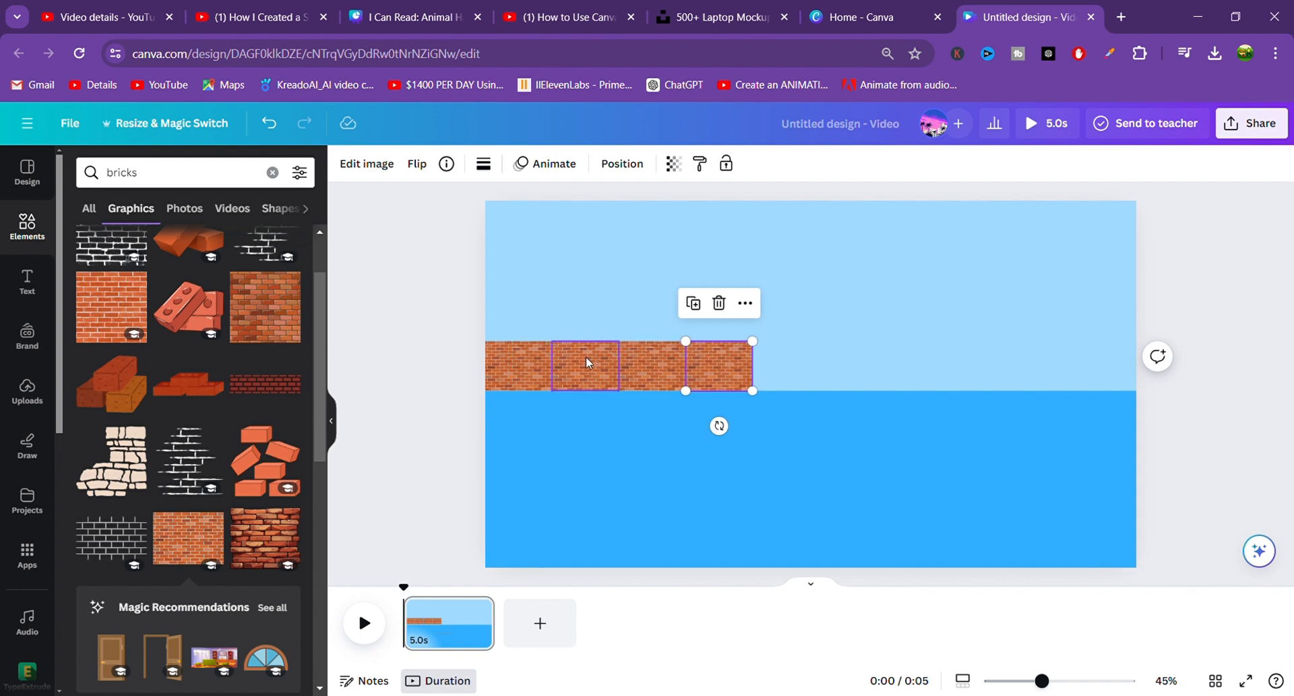
key(ctrl+d)
key(ctrl+d)
key(ctrl+d)
key(ctrl+d)
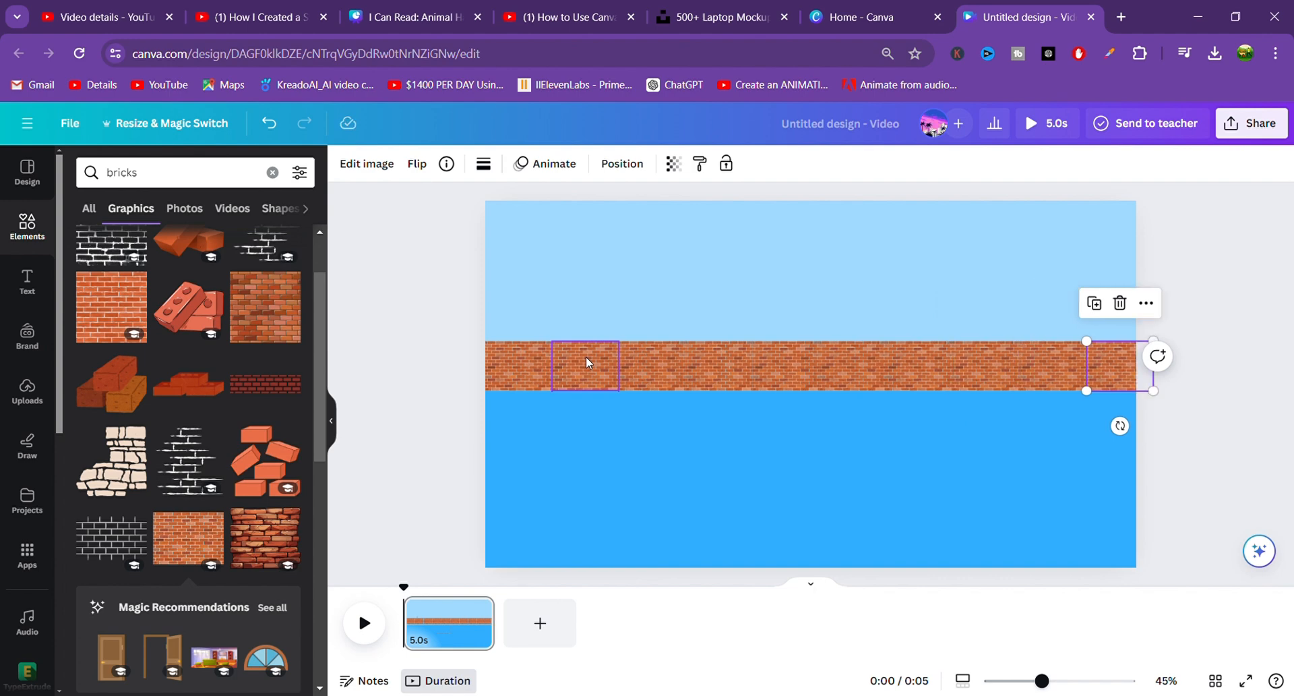
click(1199, 263)
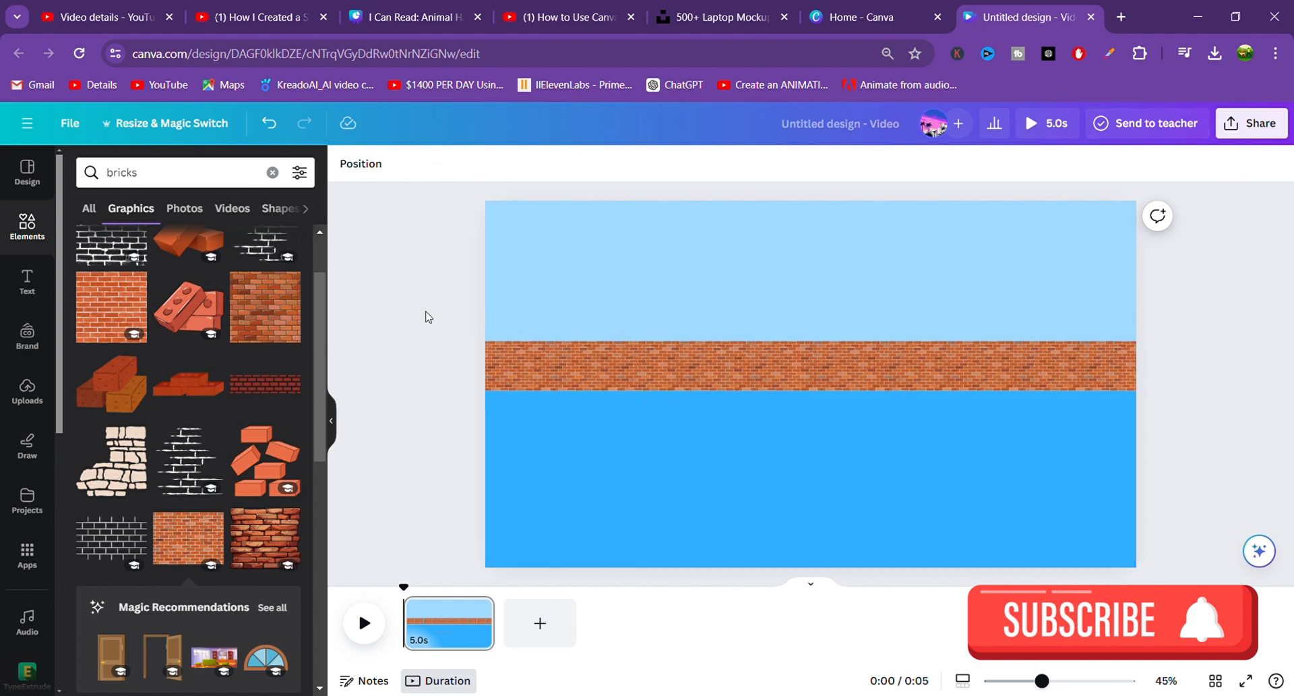
Search the elements for "bulding" and look through all the graphics results for suitable buildings
click(273, 173)
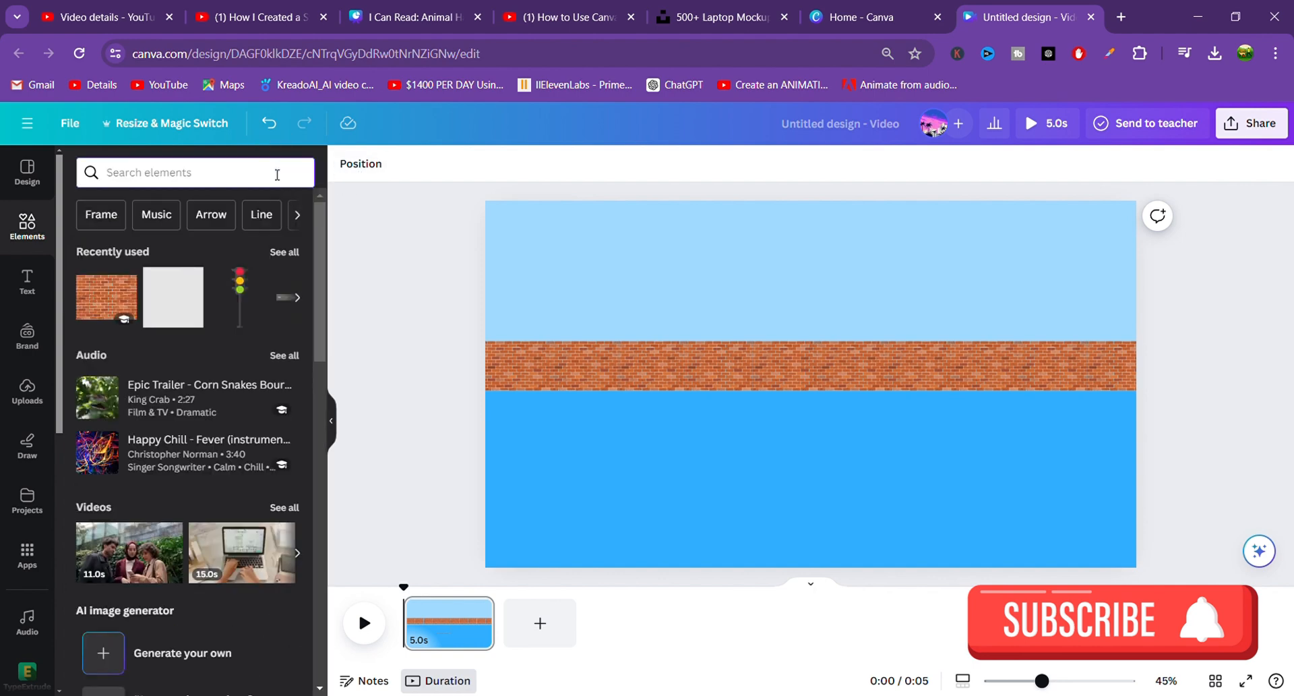
text(bulding)
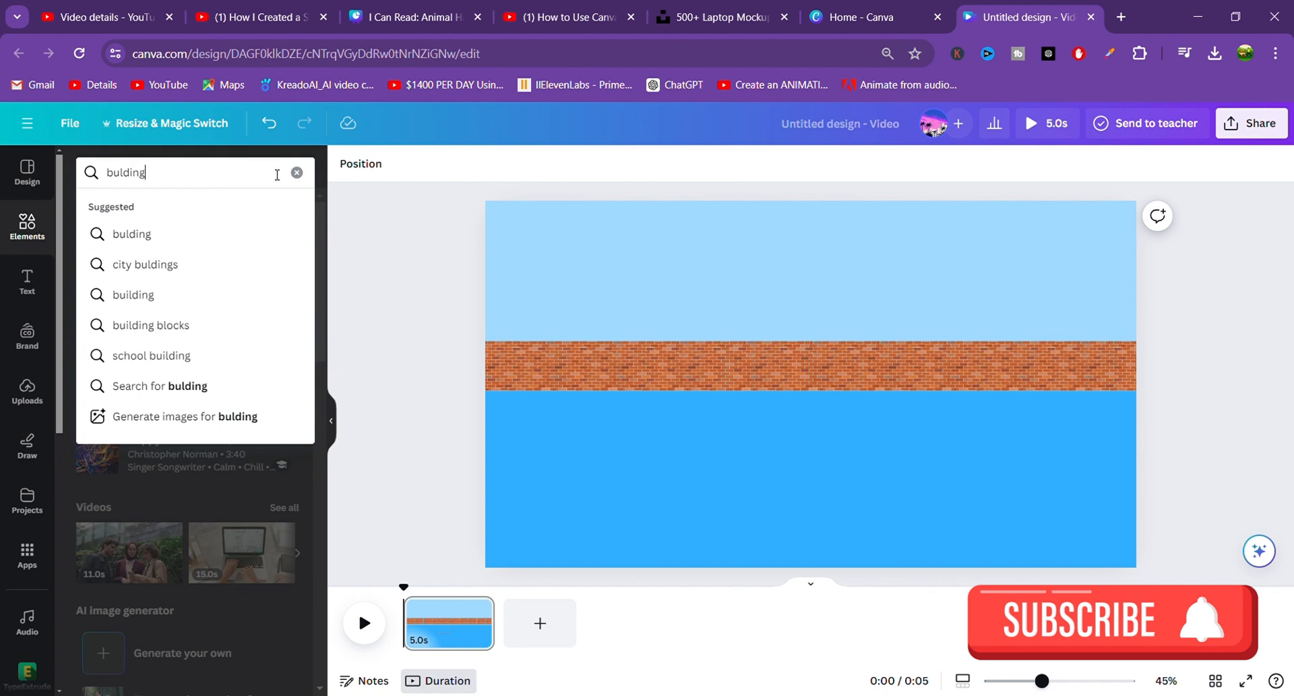
click(248, 235)
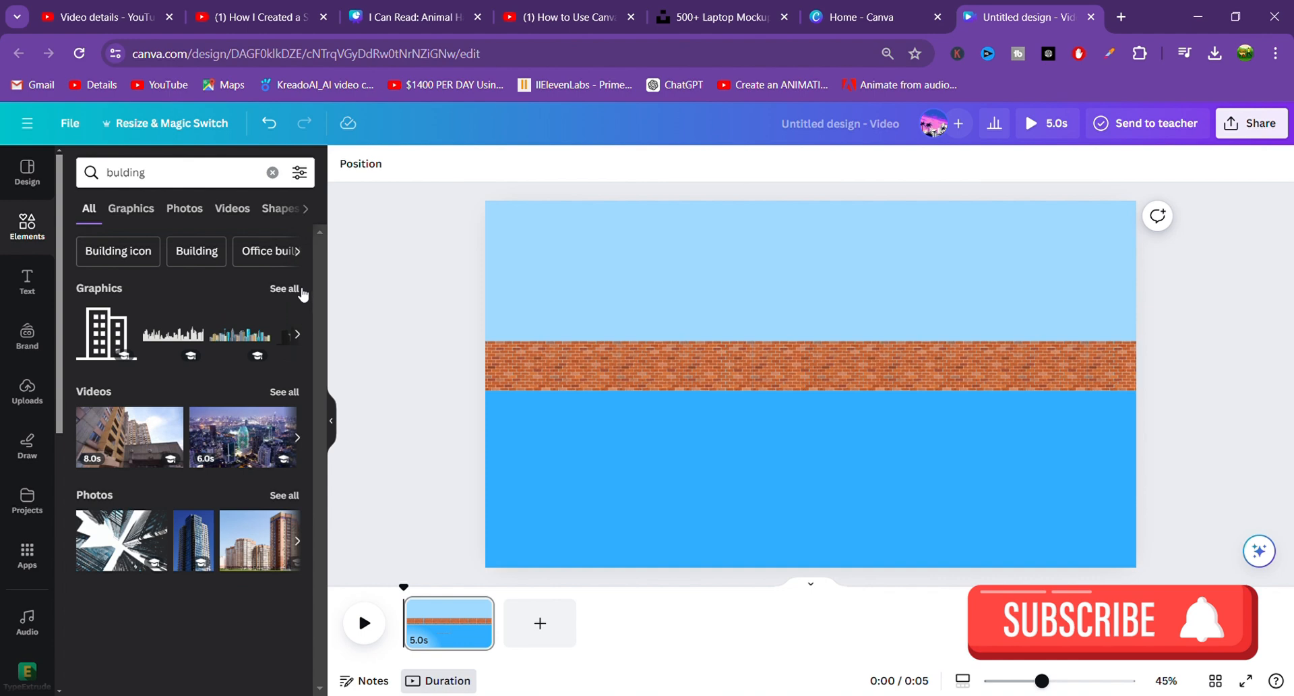
click(300, 290)
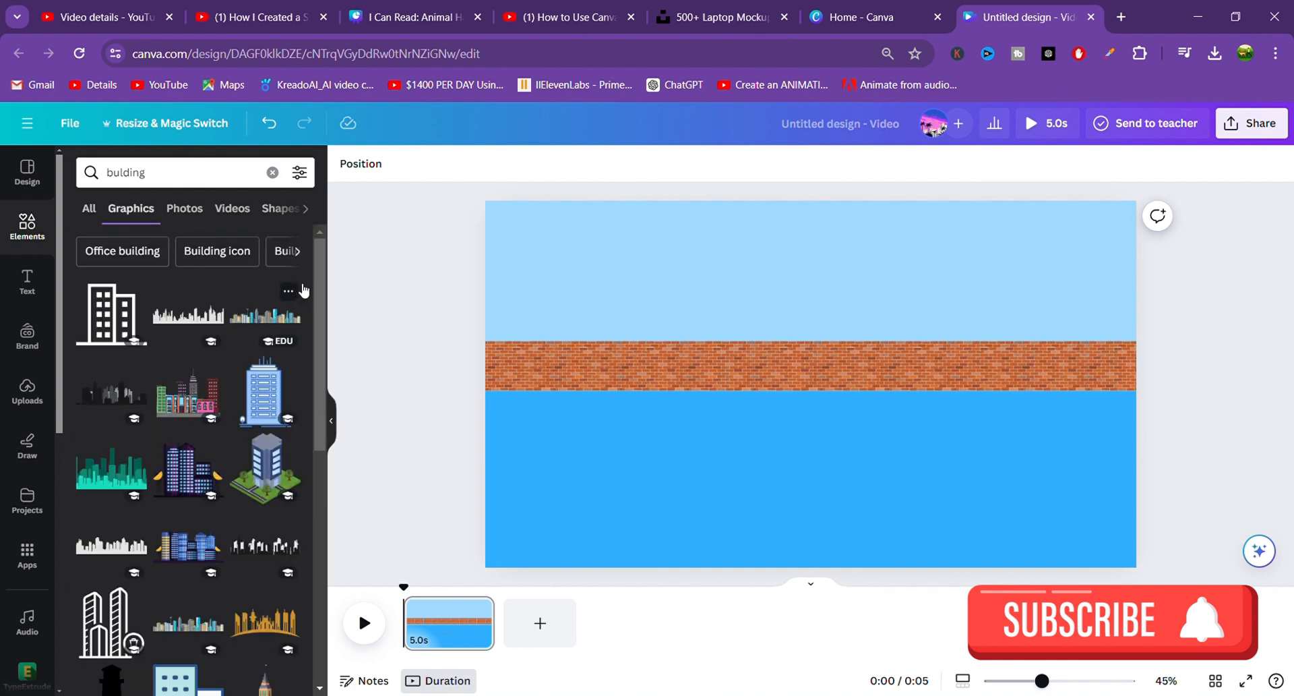
scroll(304, 290, down, 2)
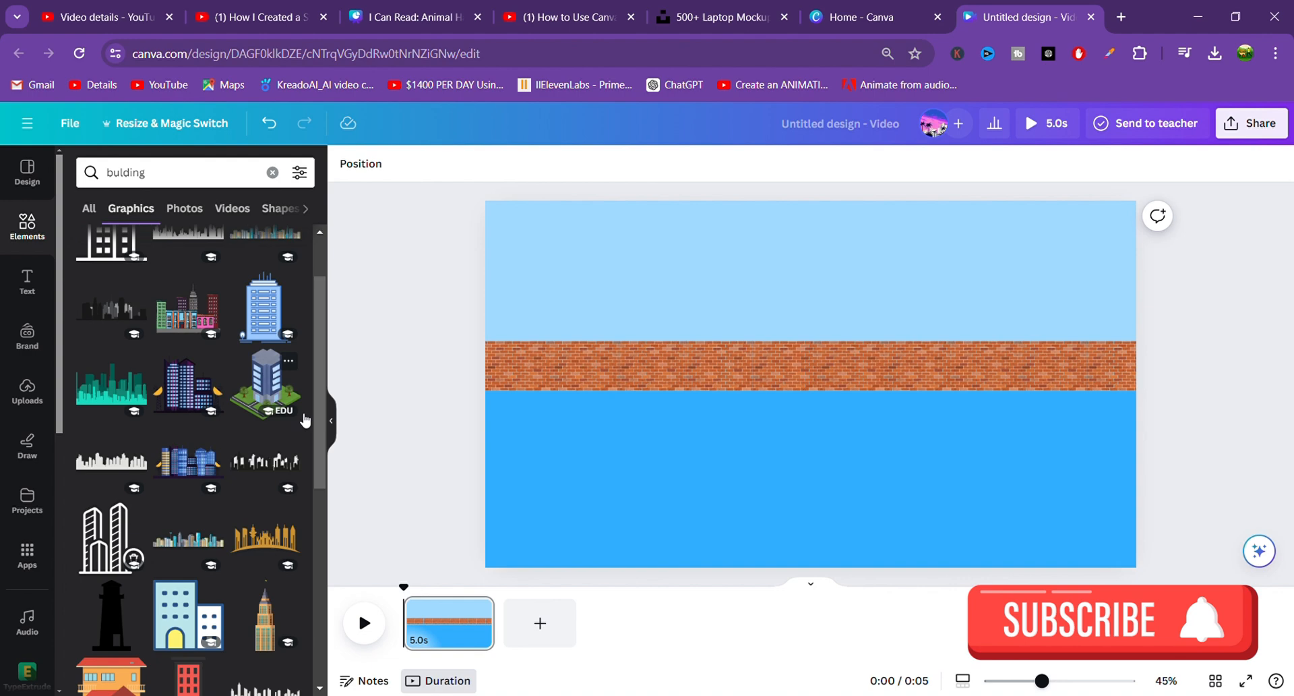
scroll(305, 420, down, 3)
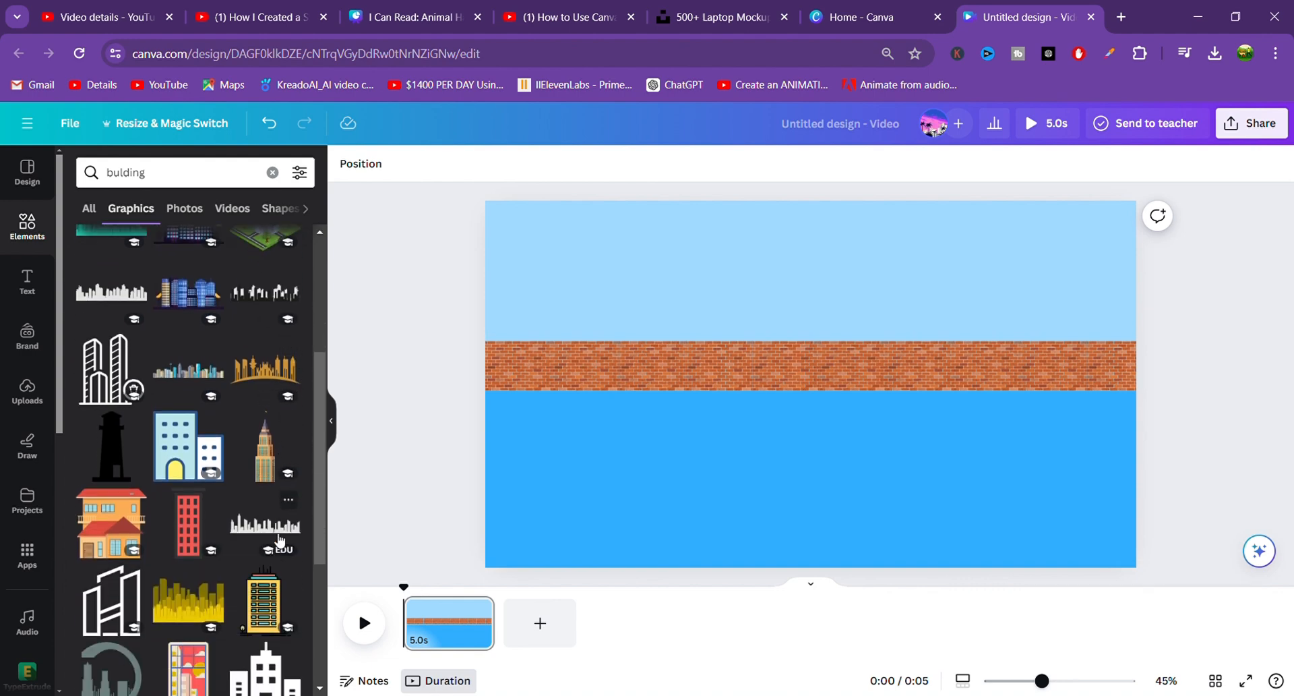
scroll(280, 540, down, 1)
scroll(306, 499, down, 4)
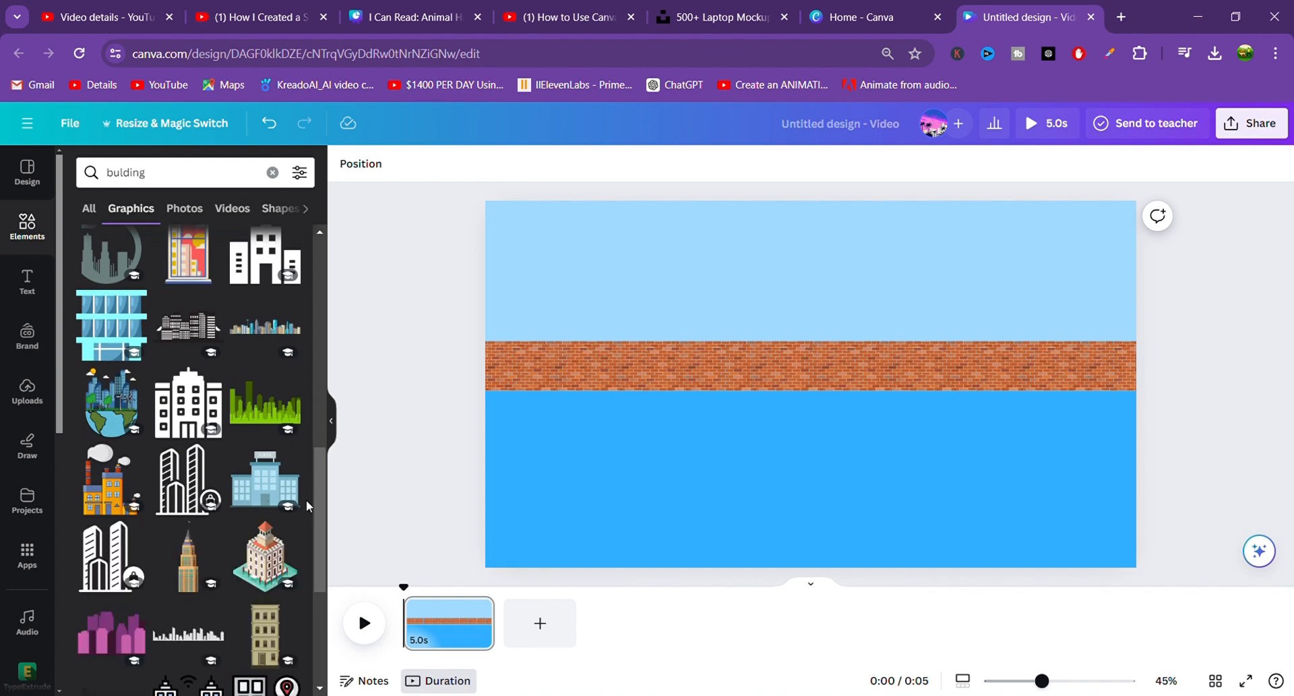
scroll(306, 500, down, 4)
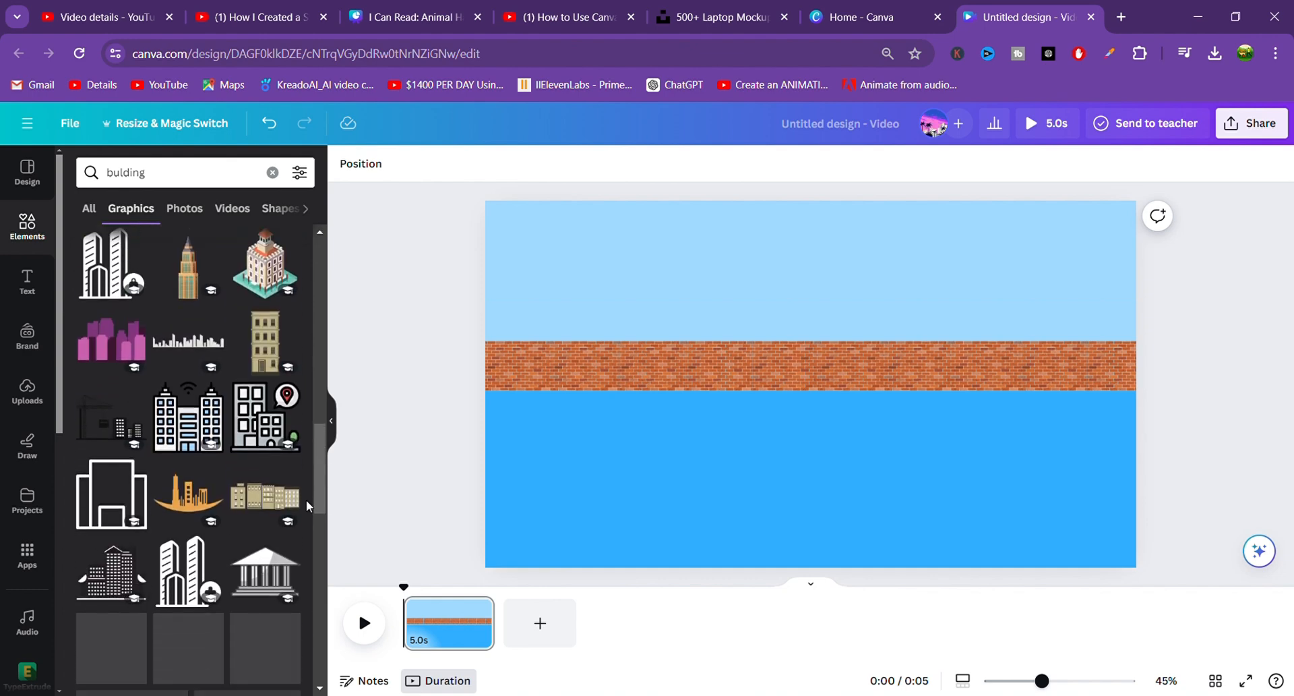
scroll(310, 620, down, 5)
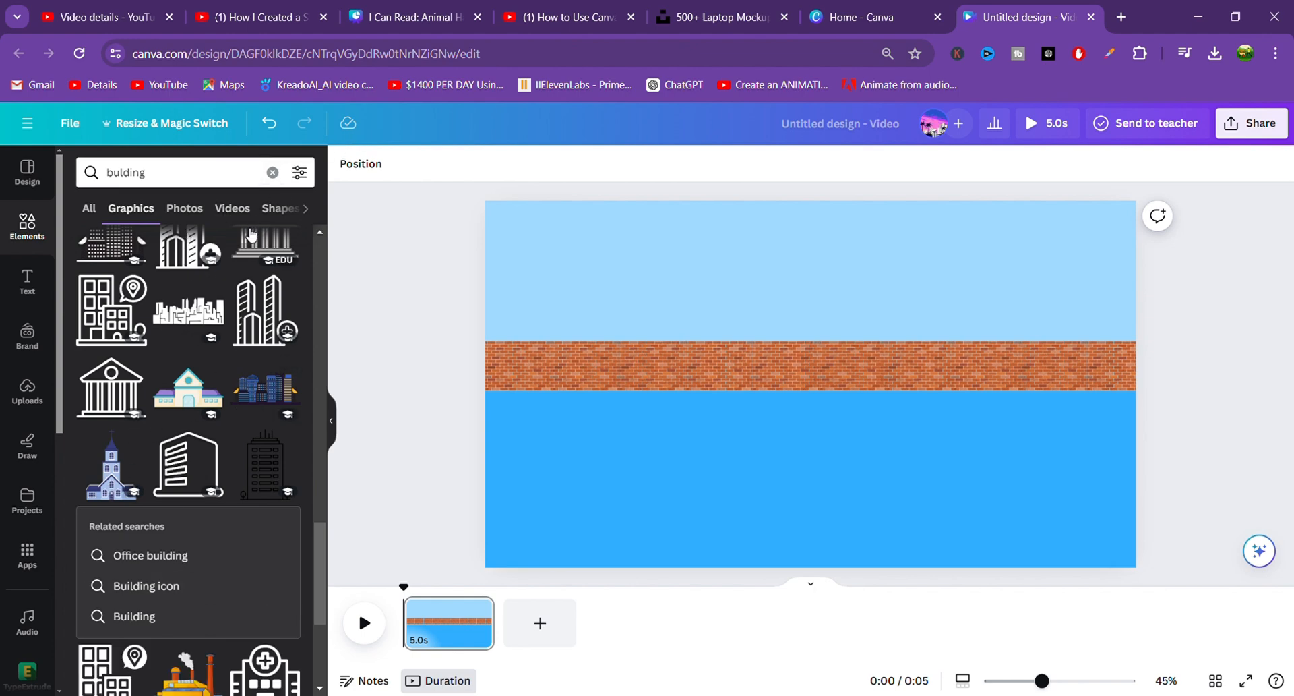
scroll(196, 360, down, 3)
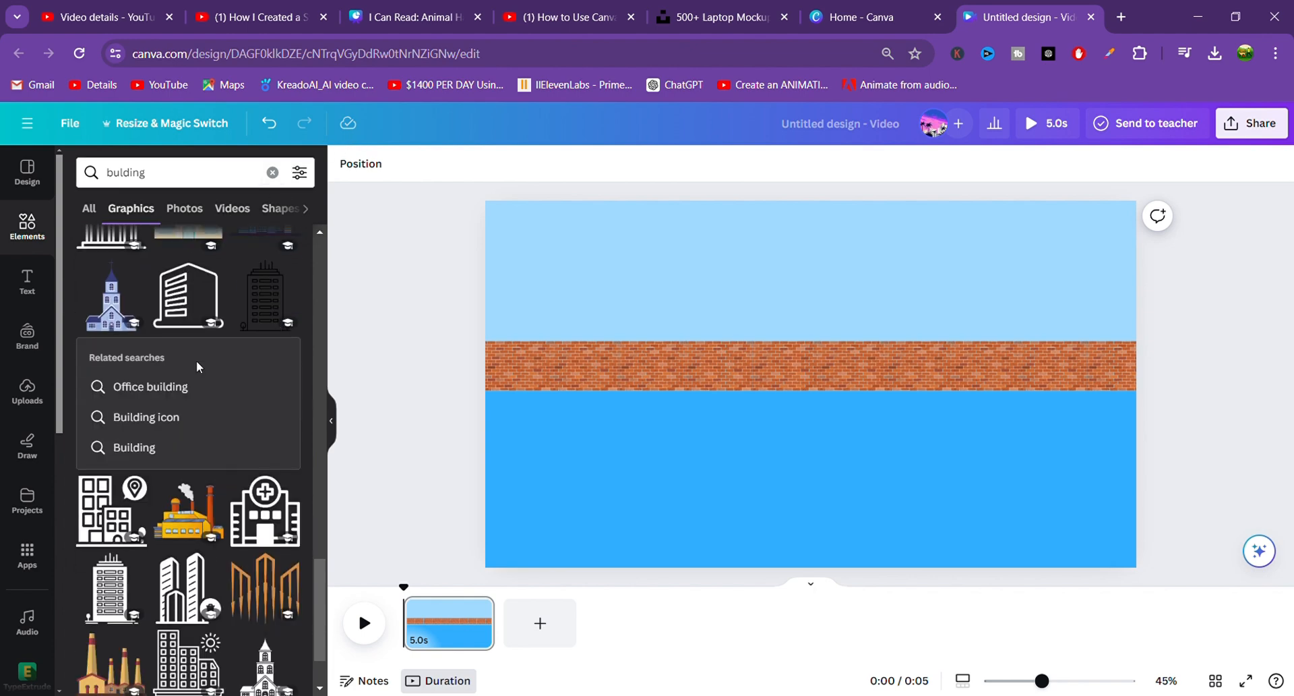
scroll(196, 360, down, 1)
scroll(203, 367, down, 5)
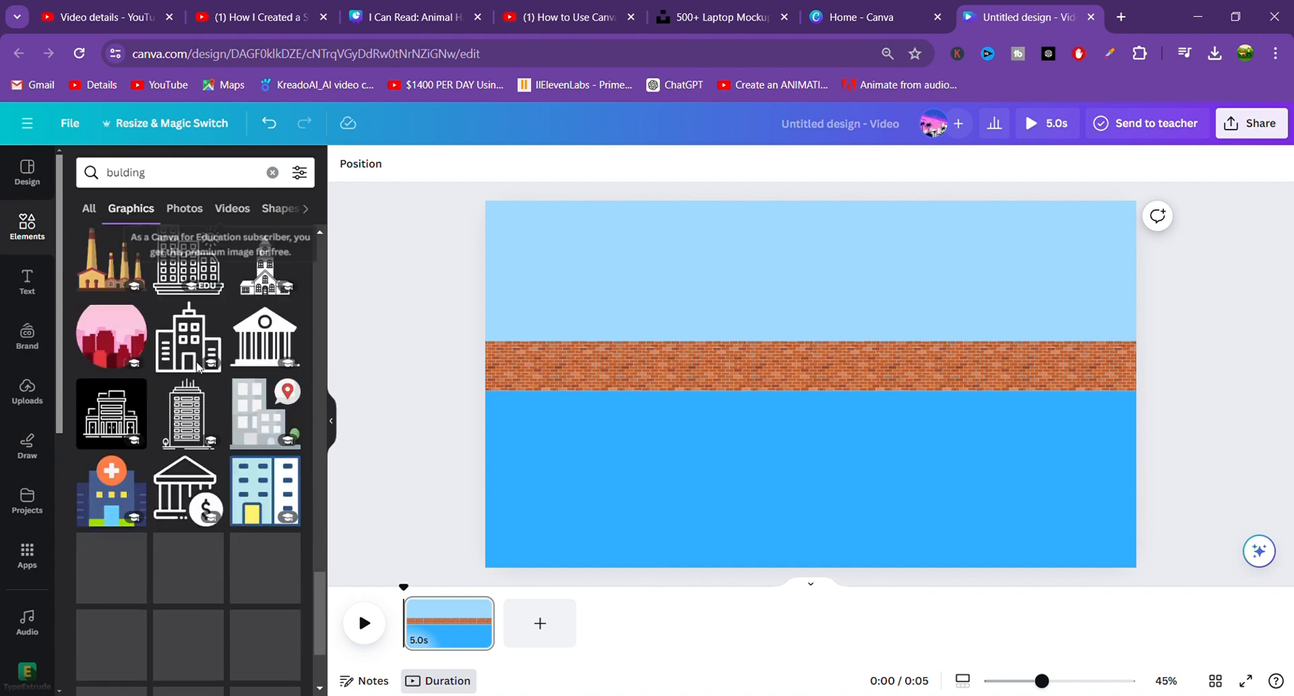
Add the shop street graphic with trees from the recently used elements and place it at the page's left edge, on top of the brick wall
click(273, 172)
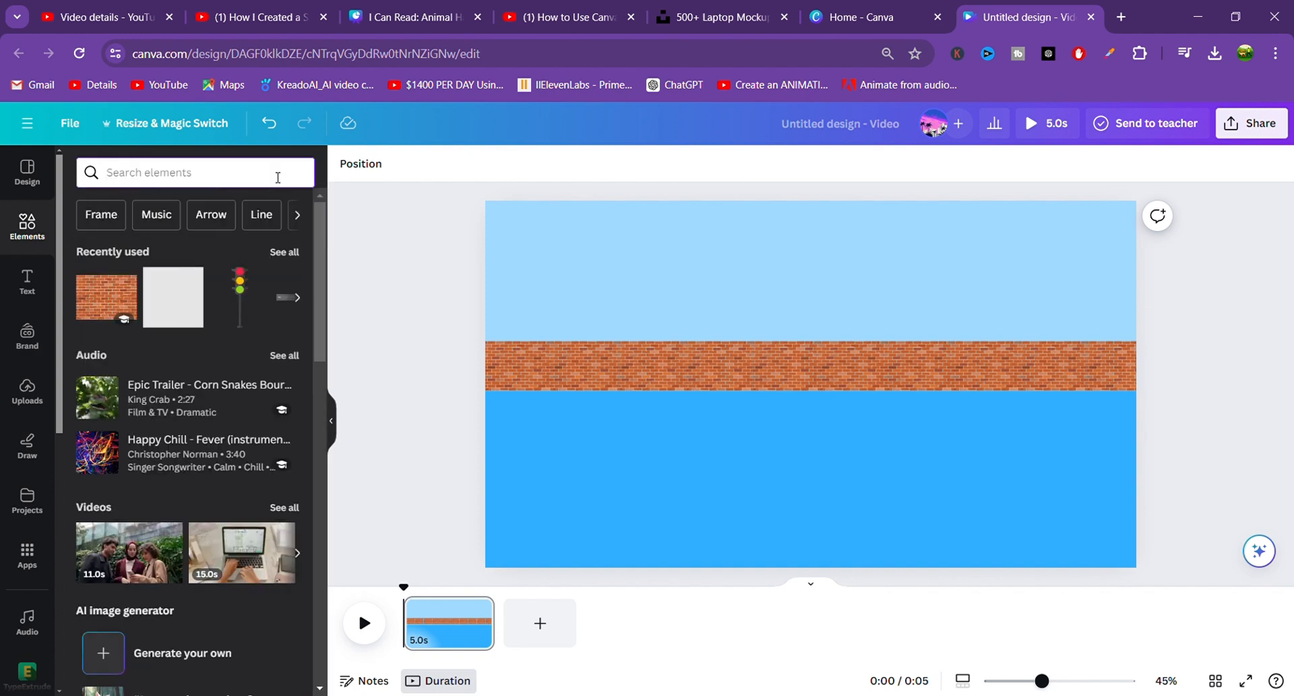
click(284, 252)
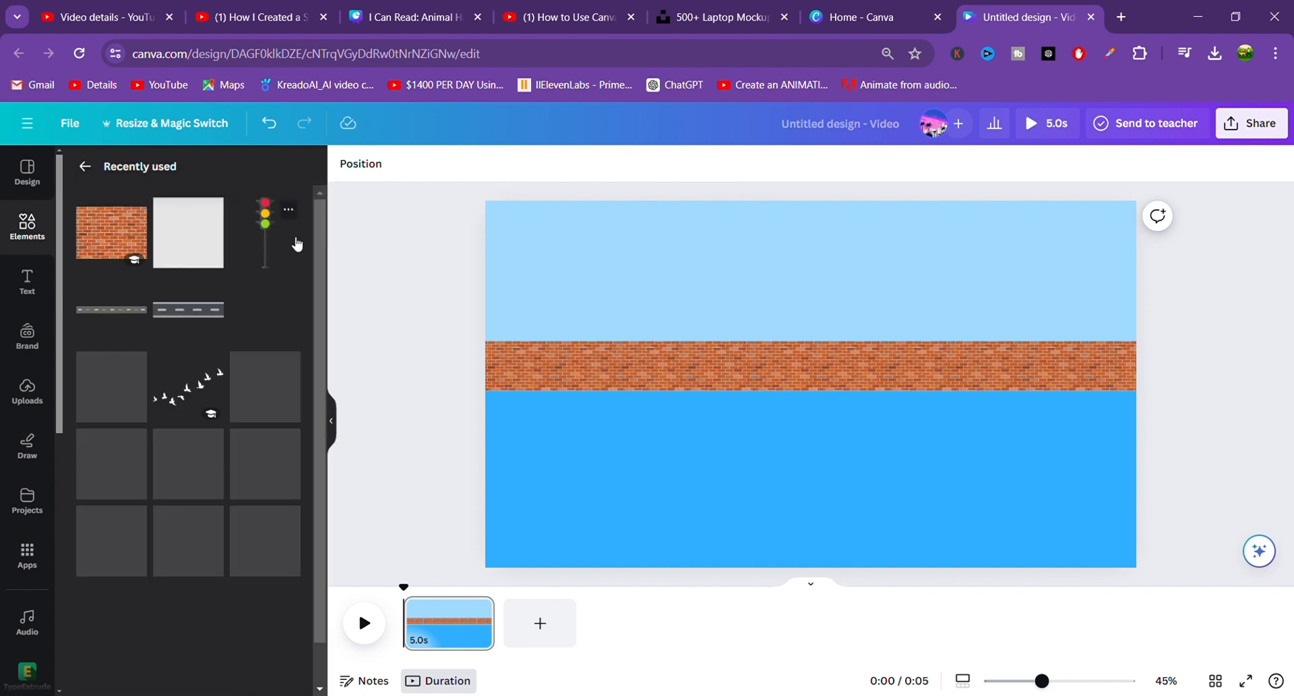
scroll(264, 314, down, 5)
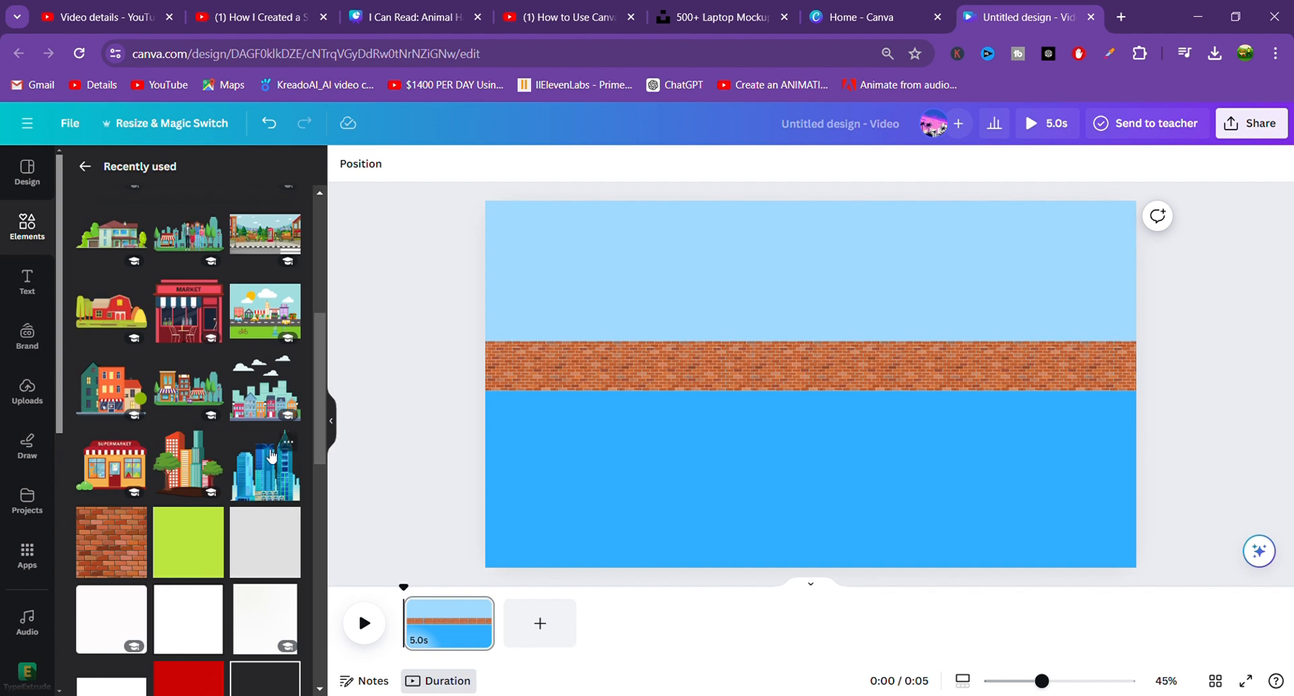
scroll(272, 456, up, 1)
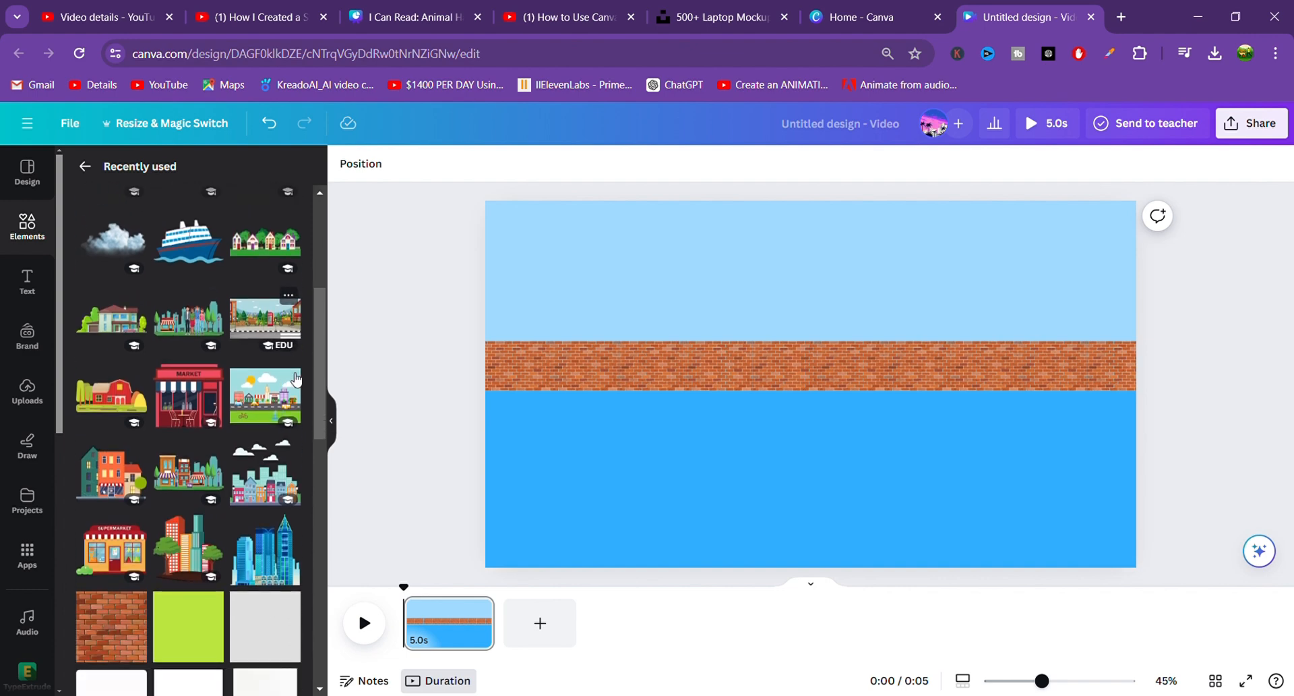
scroll(295, 379, down, 2)
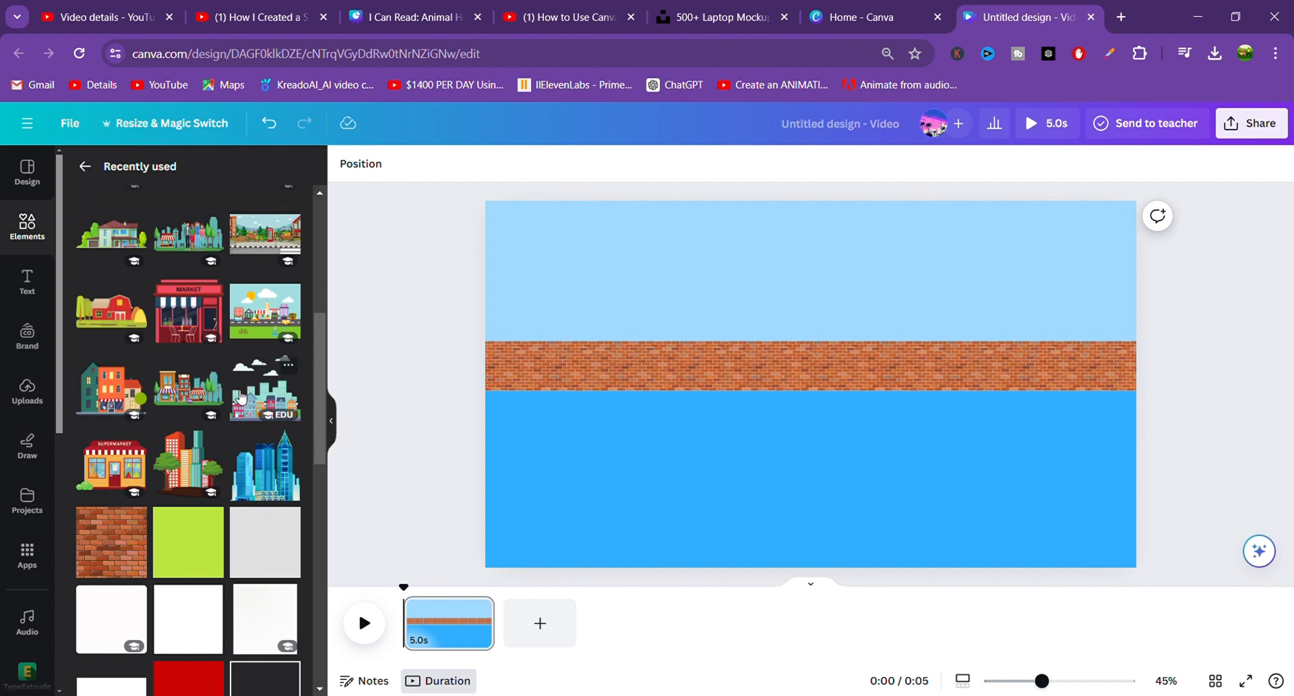
click(192, 394)
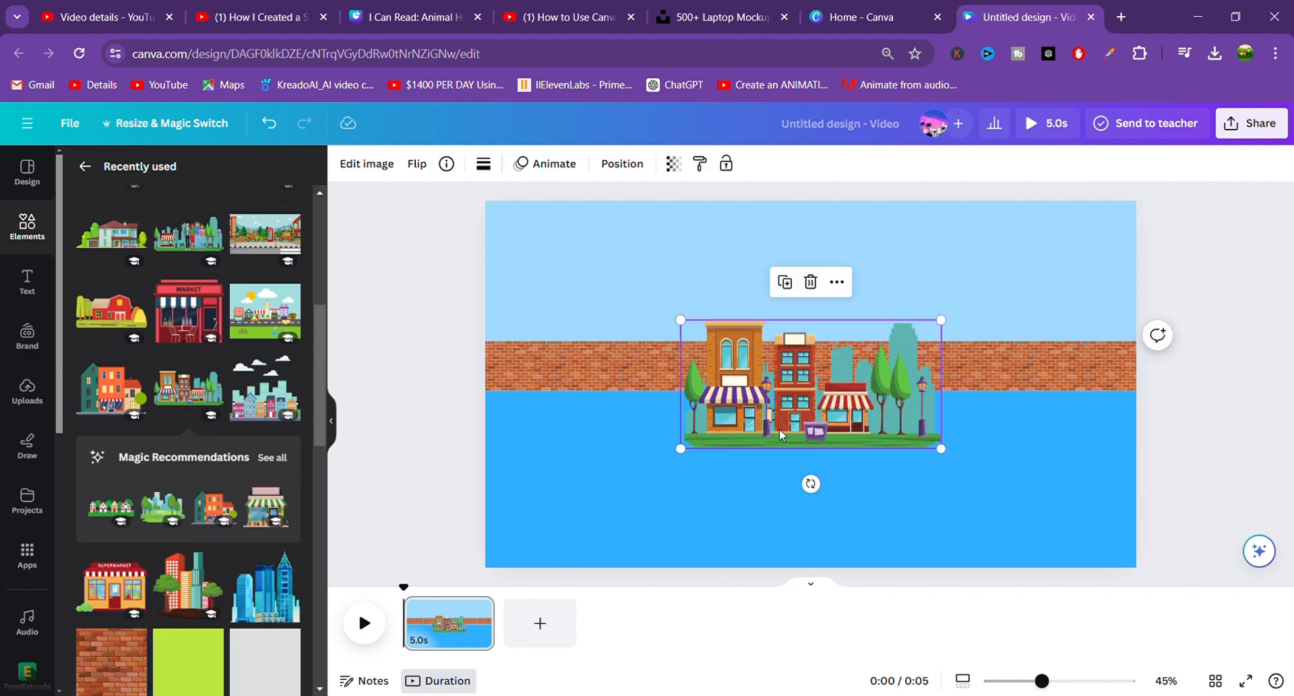
drag(782, 437, 584, 322)
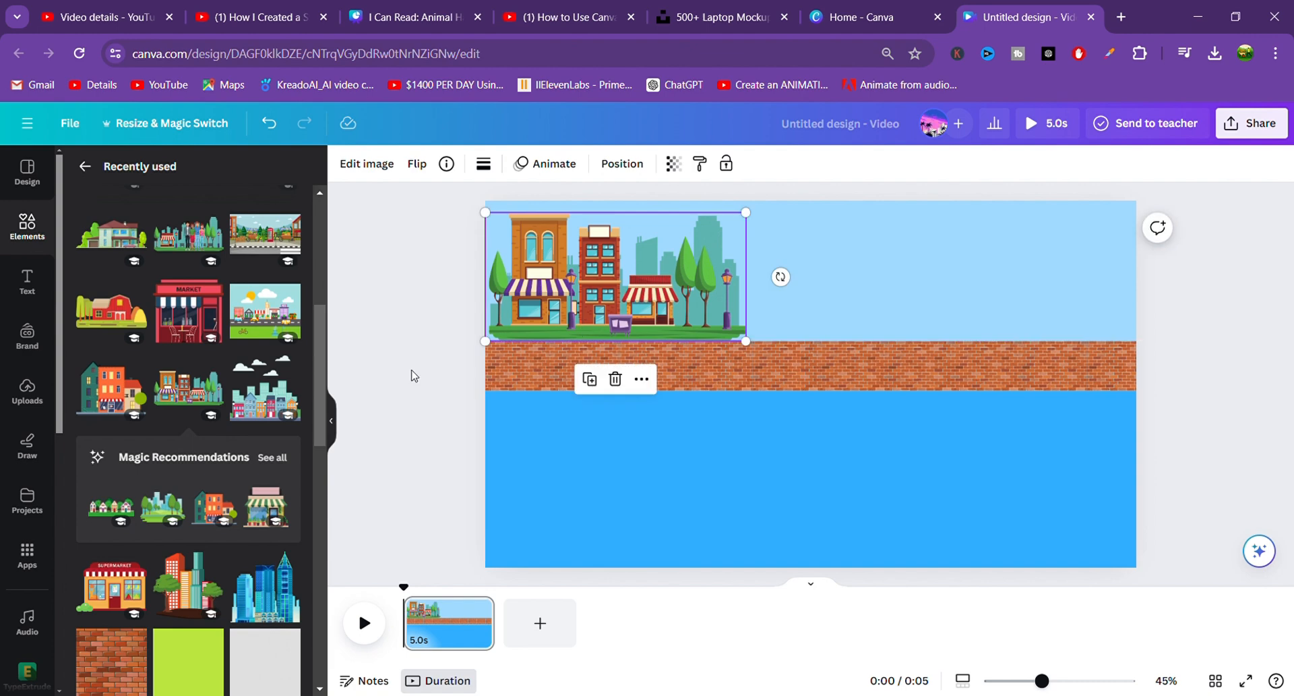
Add the green and orange townhouses graphic, shrink it, and stand it on the brick wall directly right of the shop street
click(113, 388)
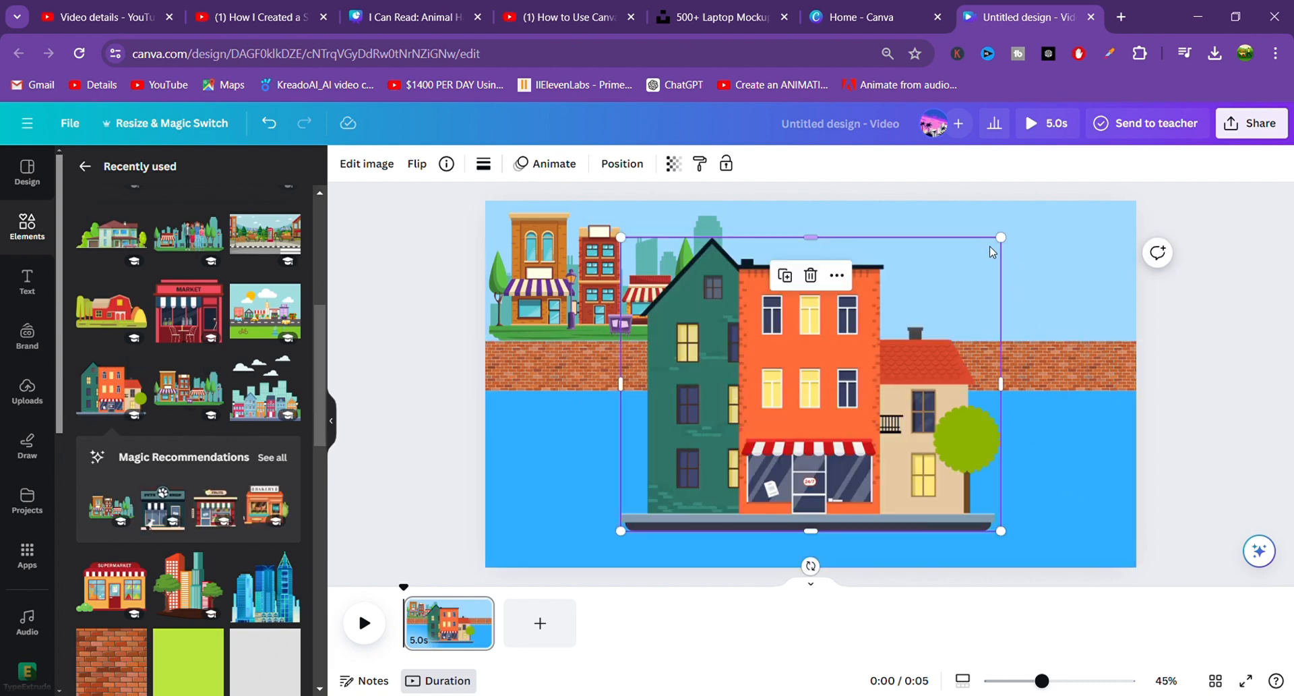
drag(1005, 248, 811, 383)
drag(698, 463, 814, 285)
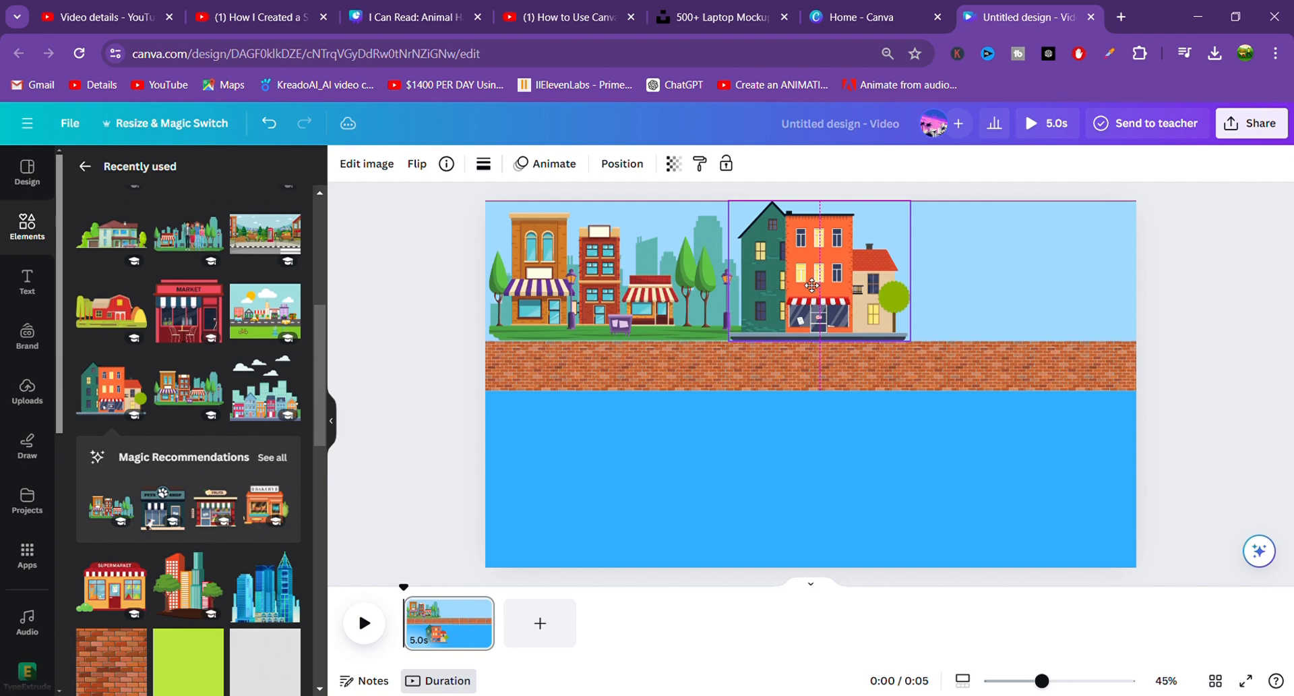
drag(807, 285, 807, 285)
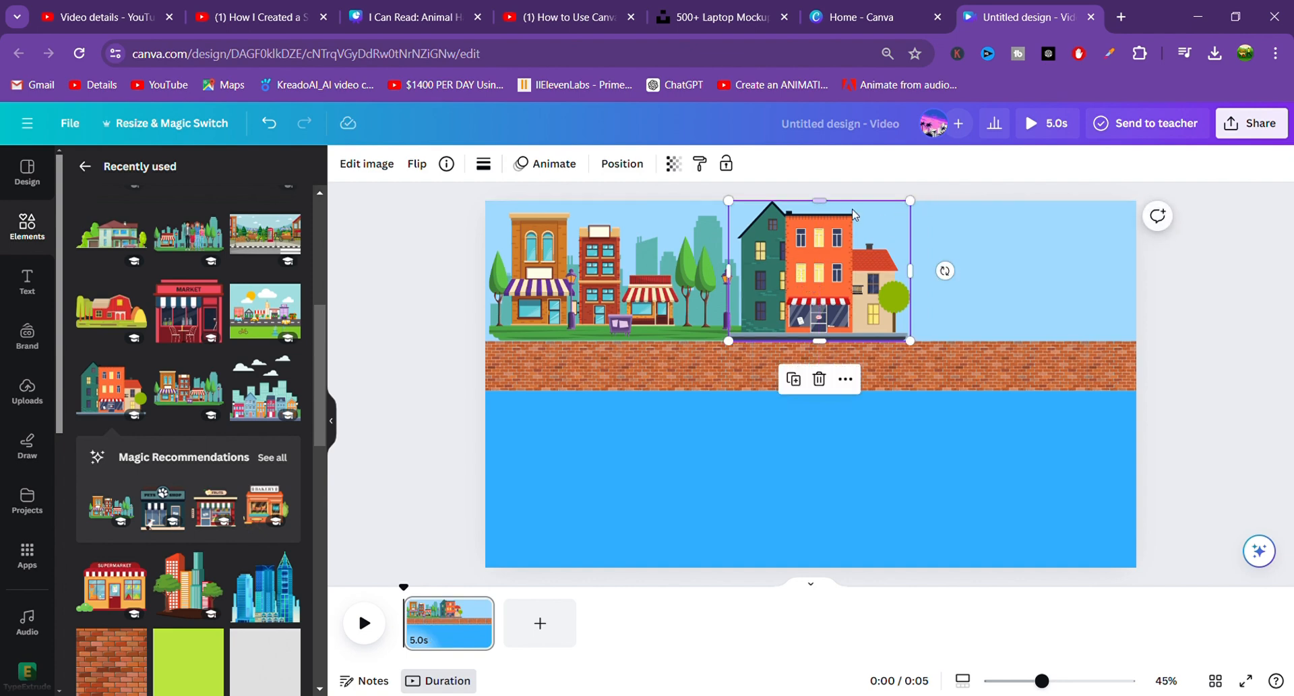
drag(921, 213, 902, 232)
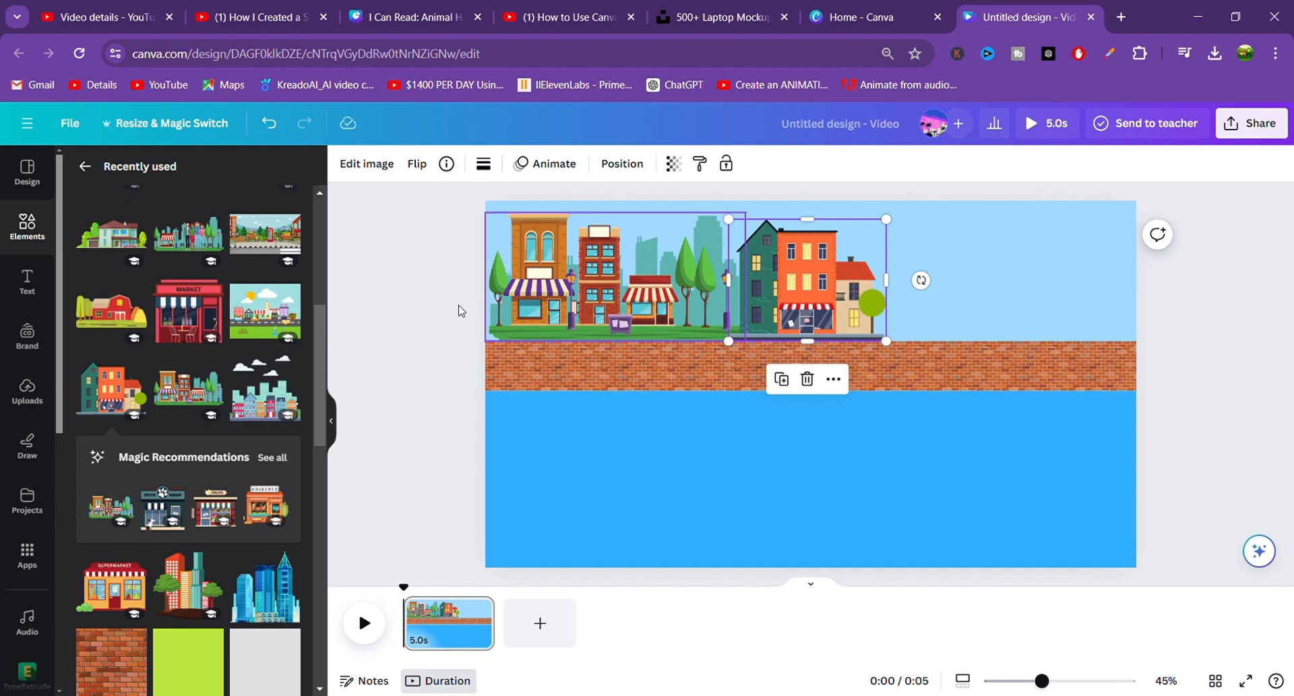
Add the recommended city street graphic with hotel, sun and clouds, placing it slightly shrunk on the brick wall right of the townhouses
click(269, 460)
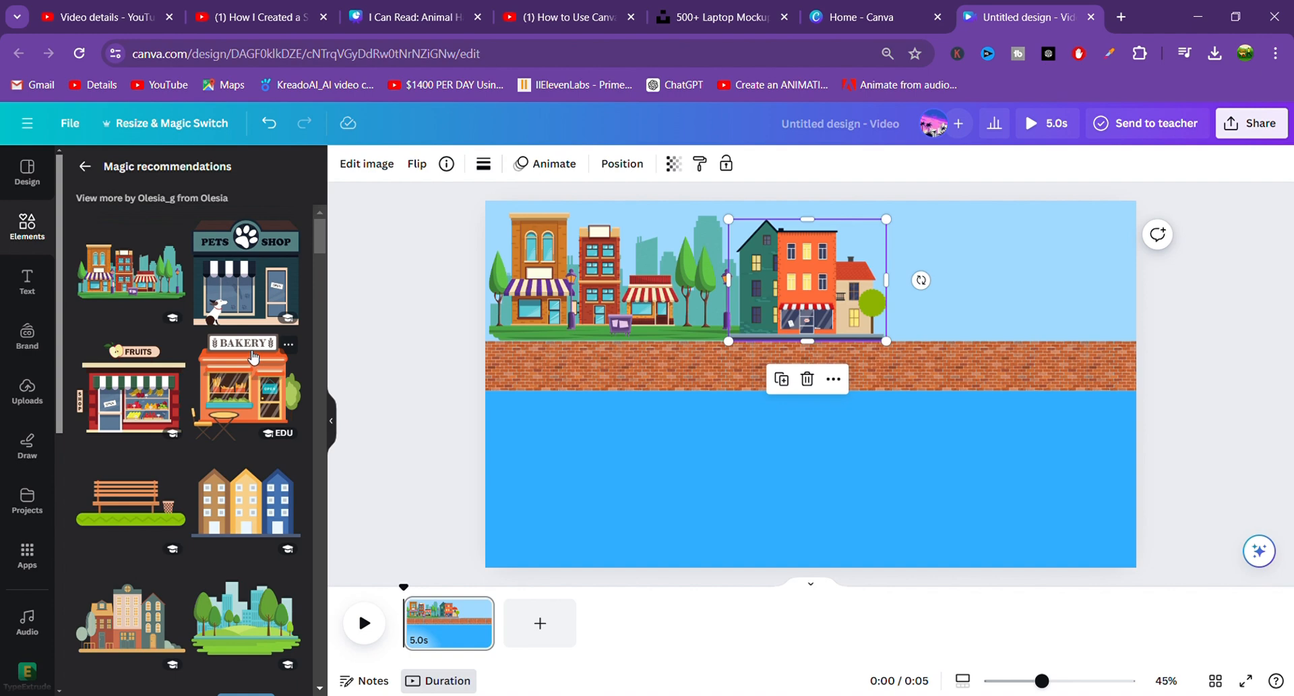
scroll(253, 358, down, 6)
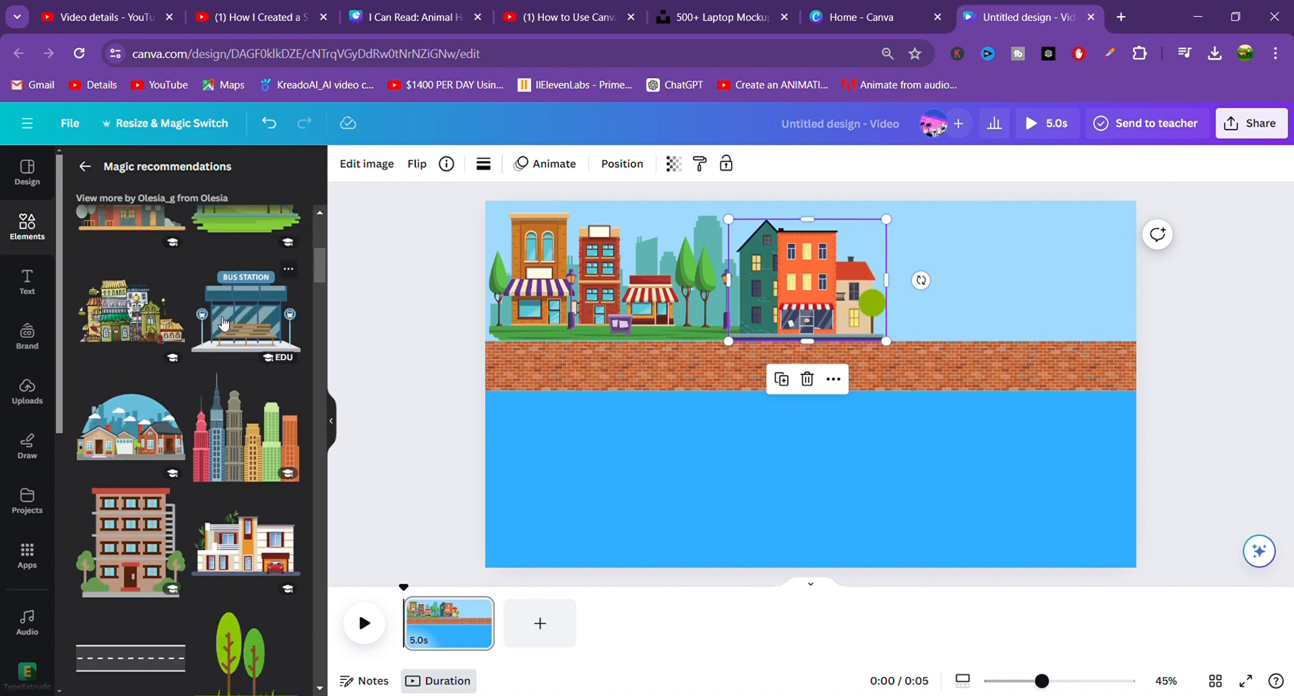
scroll(224, 322, down, 8)
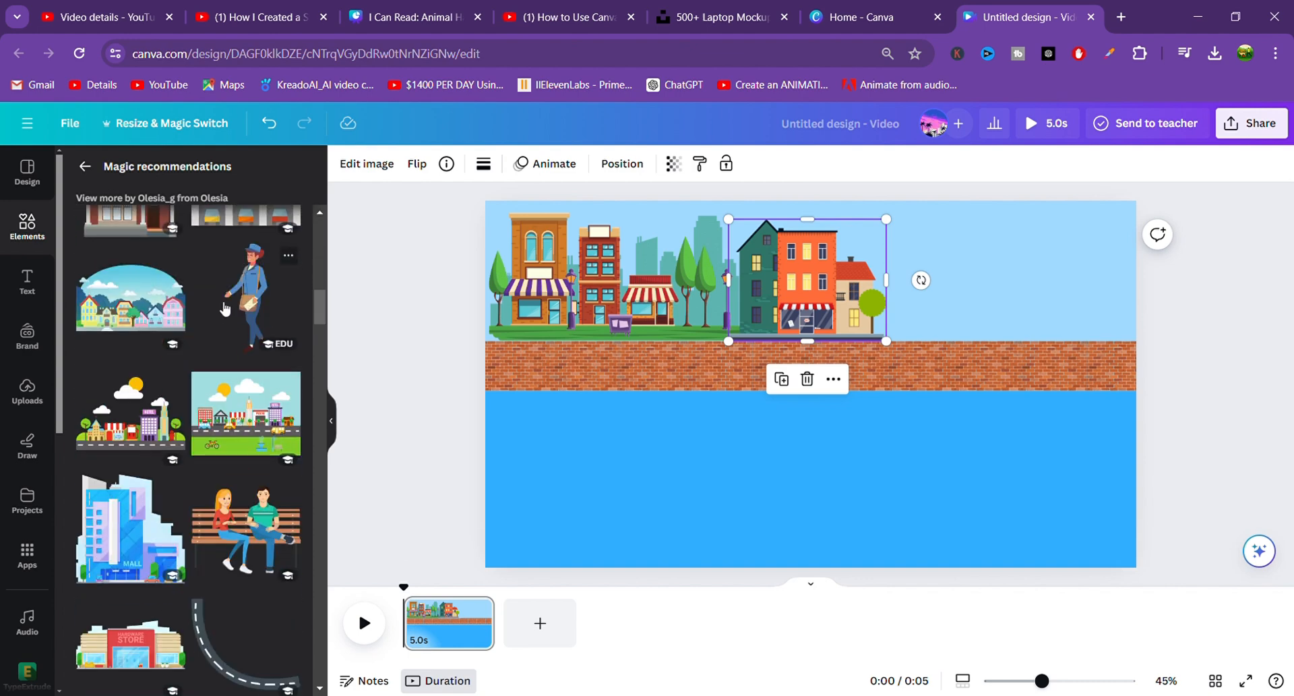
click(130, 413)
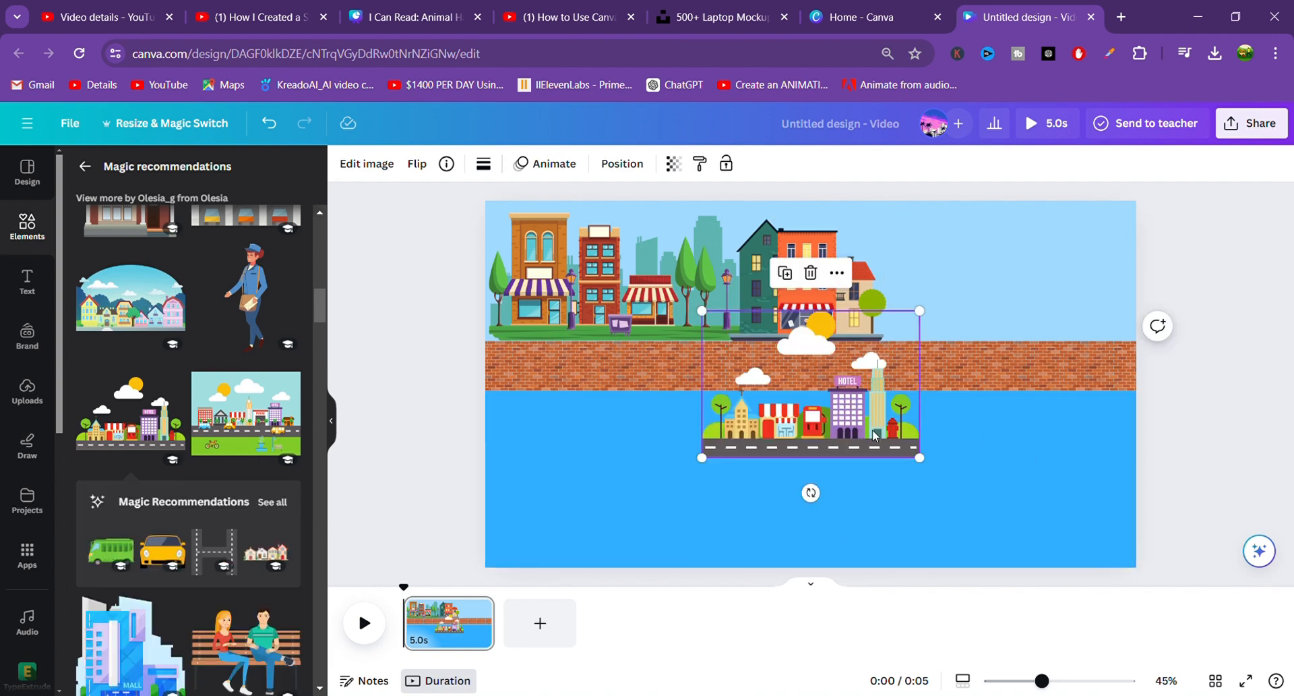
drag(880, 421, 1040, 320)
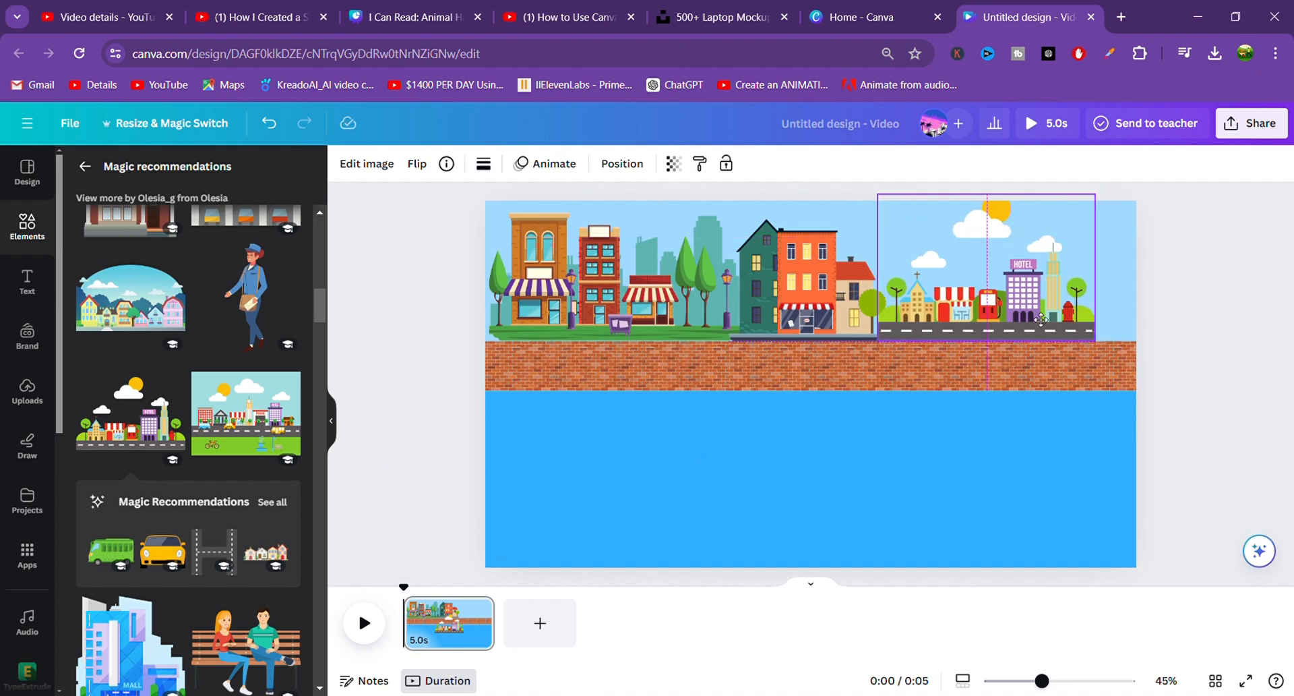
drag(1040, 320, 1041, 319)
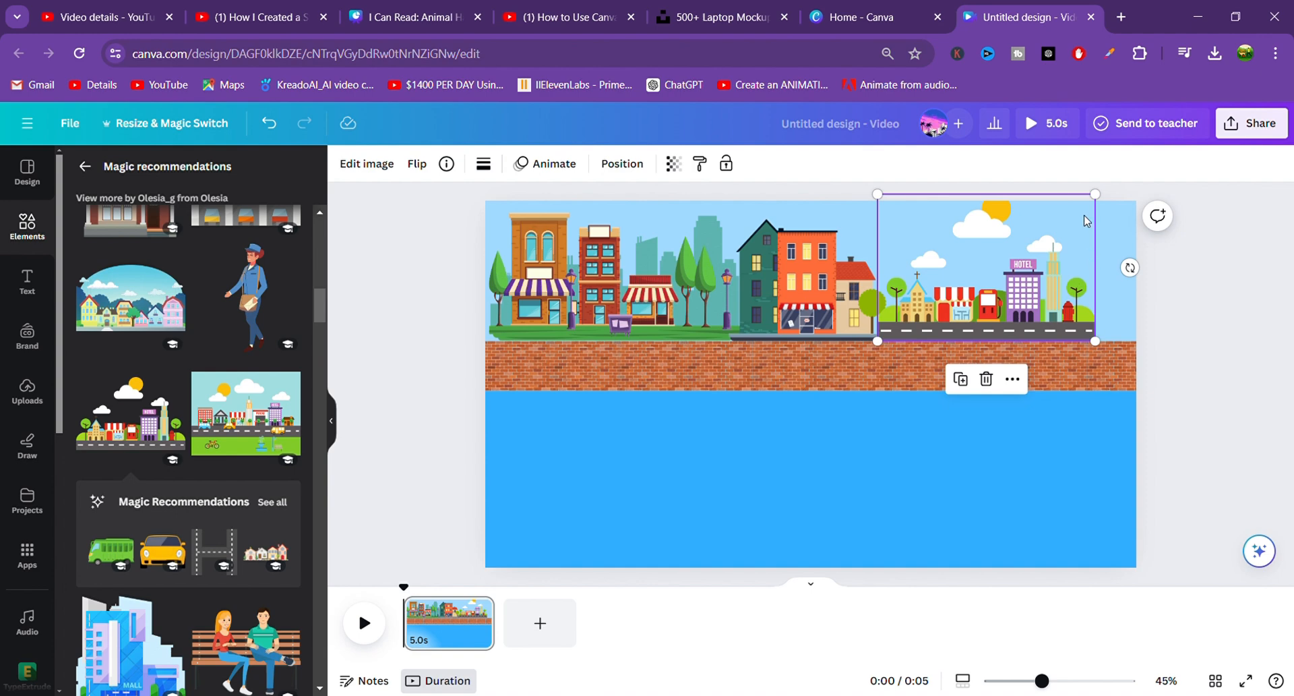
drag(1106, 208, 1094, 232)
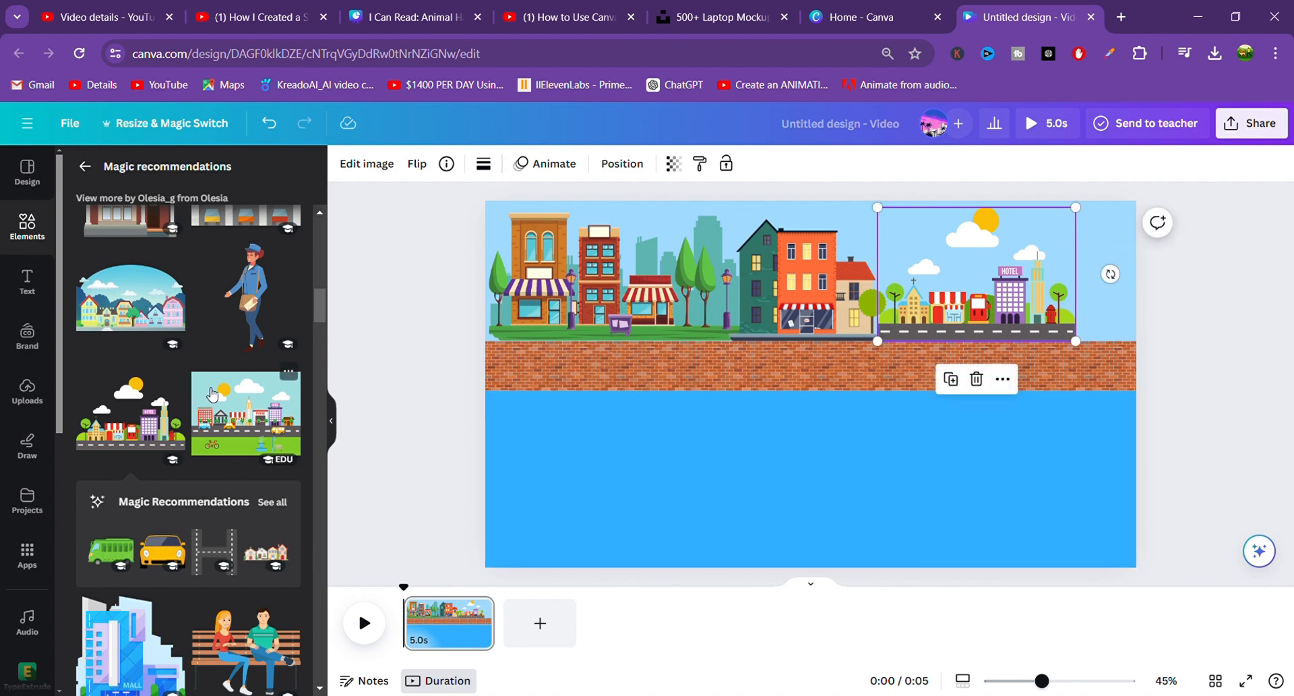
Add the graphic of a couple sitting on a bench, shrink it, and place it in front of the shop street's right-hand trees
scroll(214, 387, down, 3)
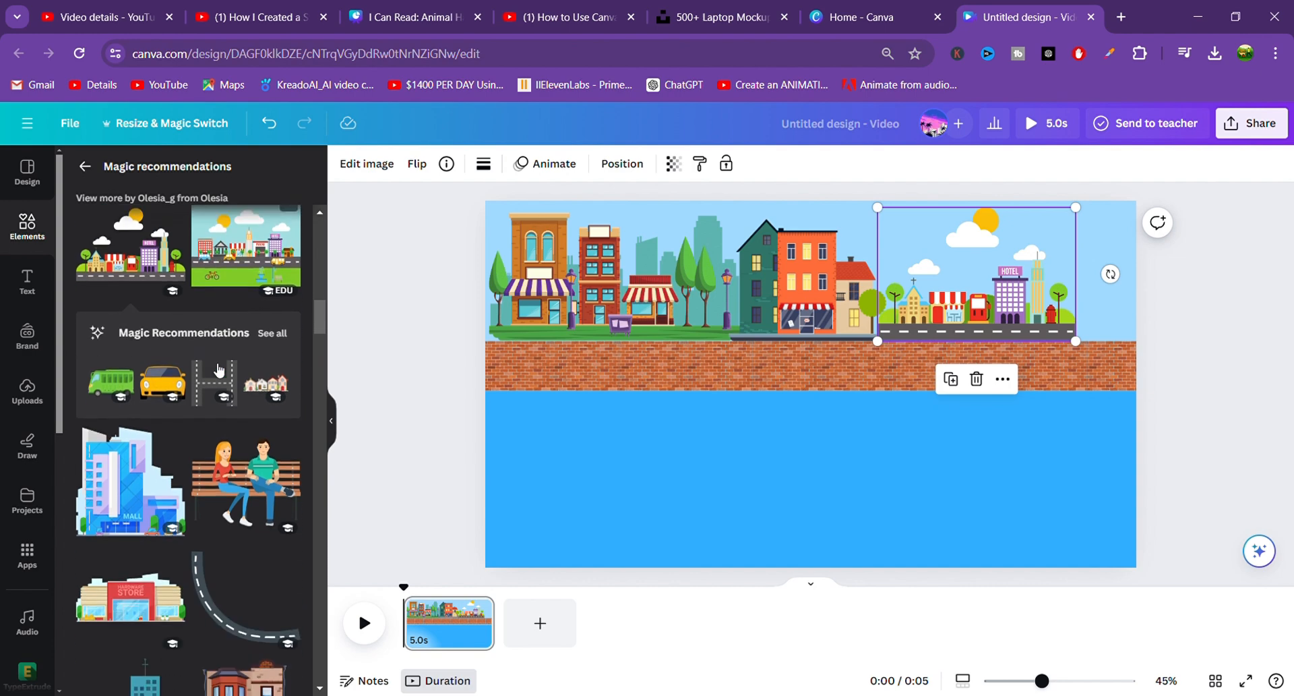
click(268, 474)
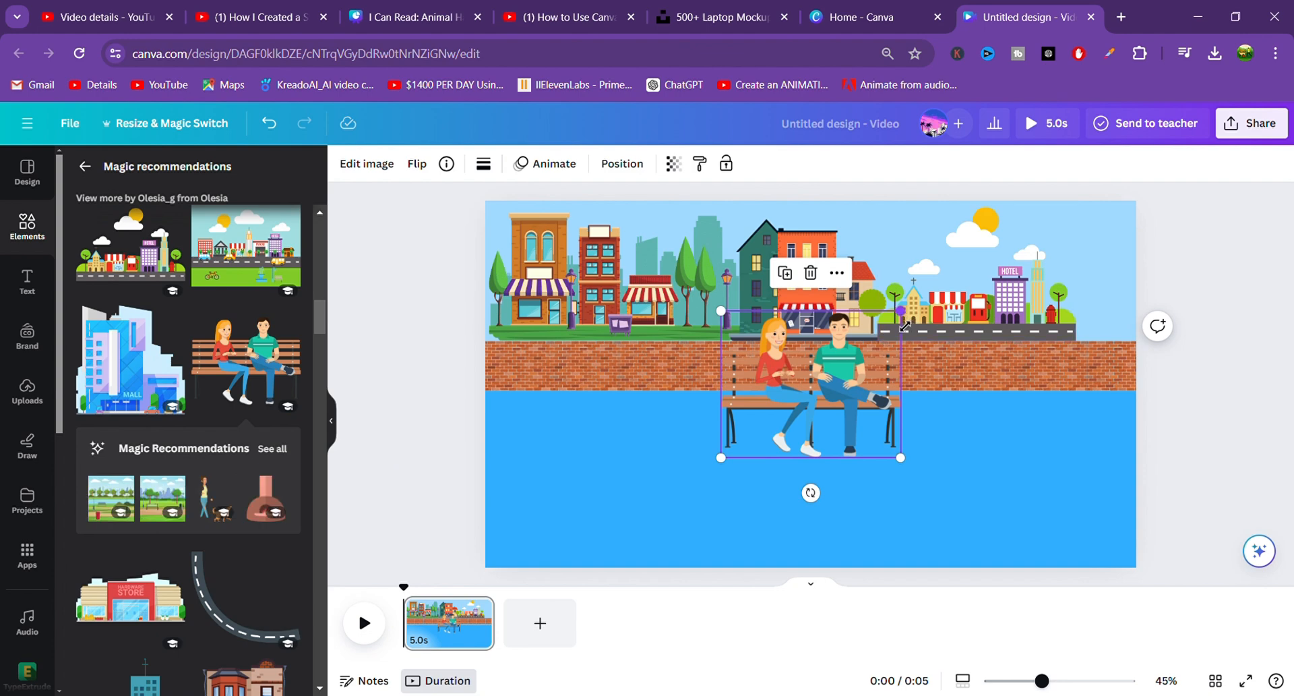
drag(904, 326, 709, 309)
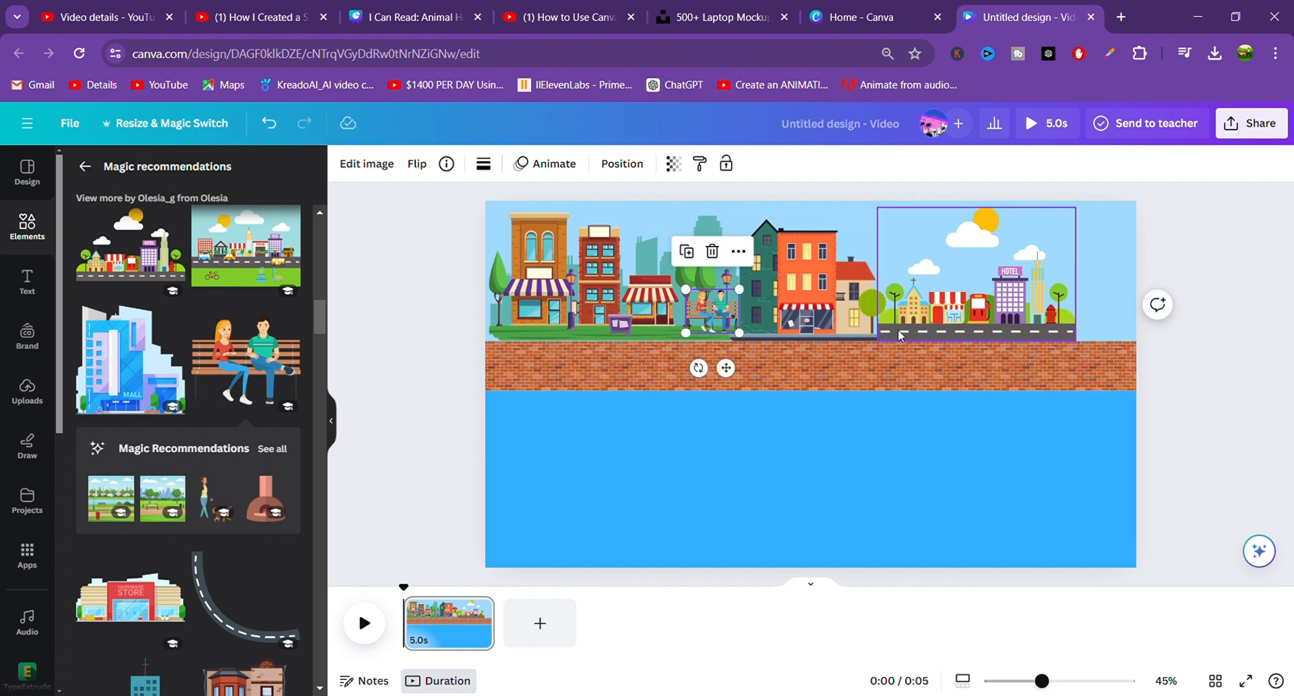
Add the recommended brownstone house graphic with the iron fence and place it over the city street graphic at the page's right edge
click(1063, 292)
scroll(237, 362, down, 5)
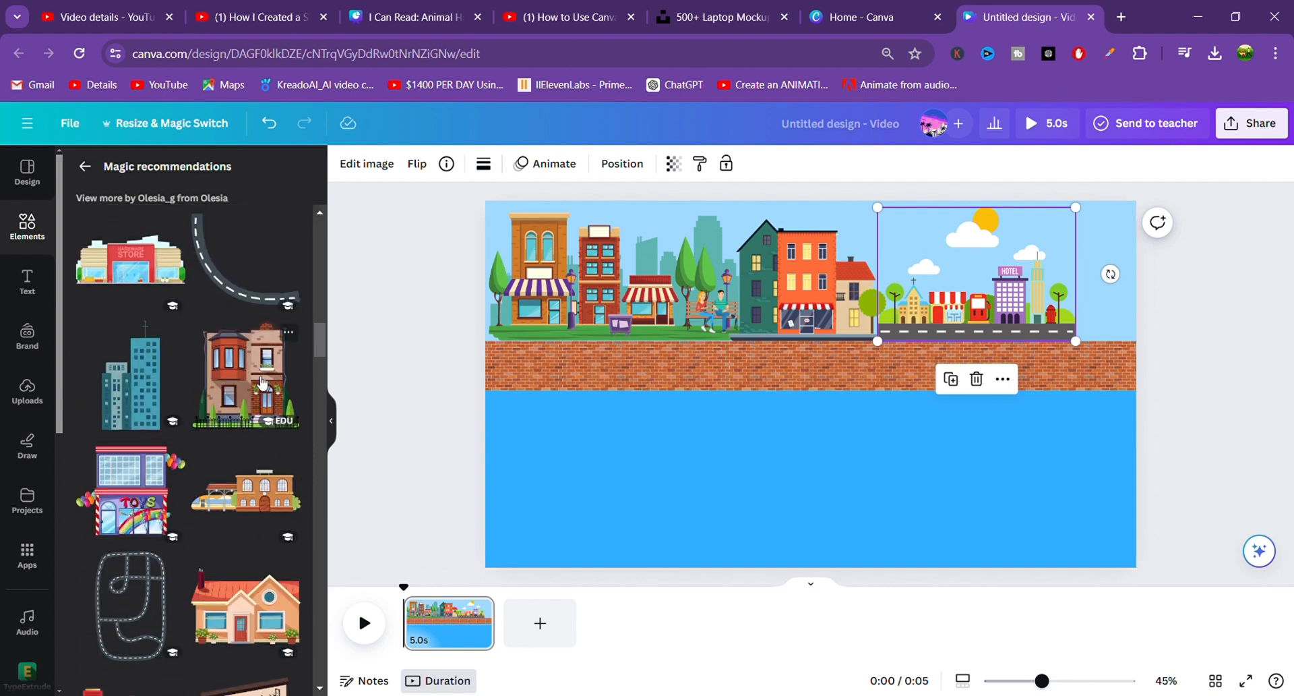
click(246, 378)
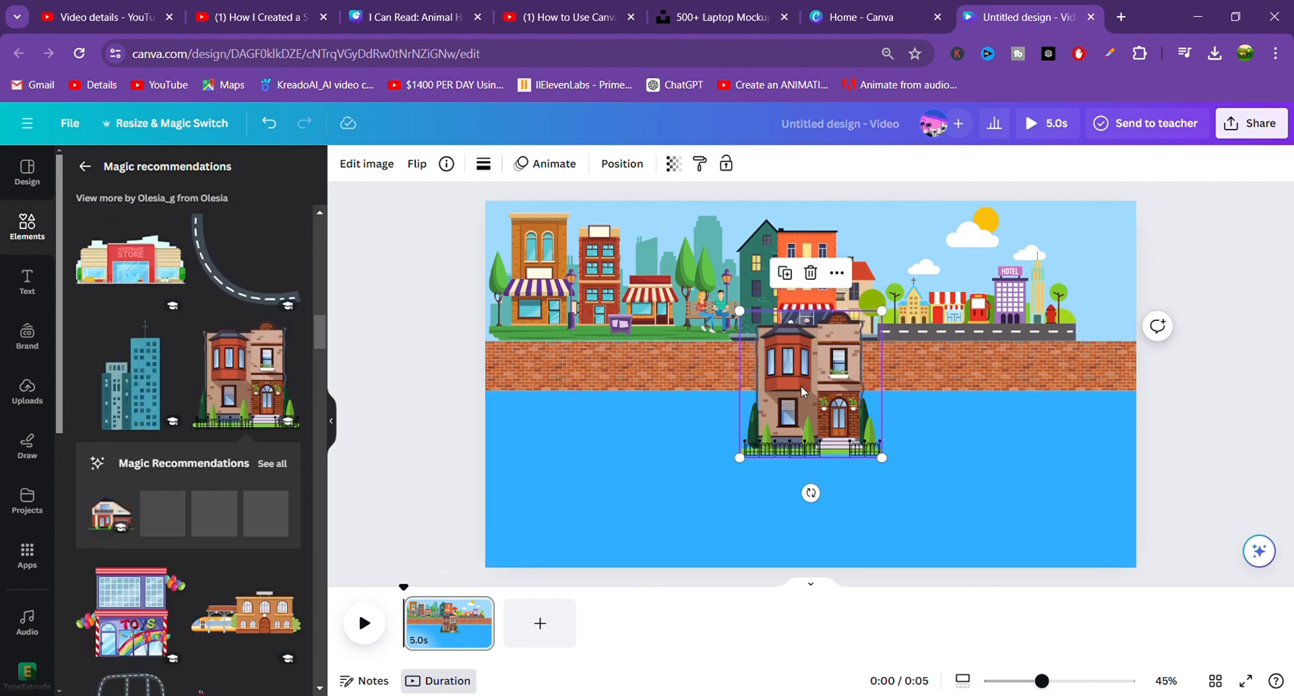
drag(817, 428, 1088, 285)
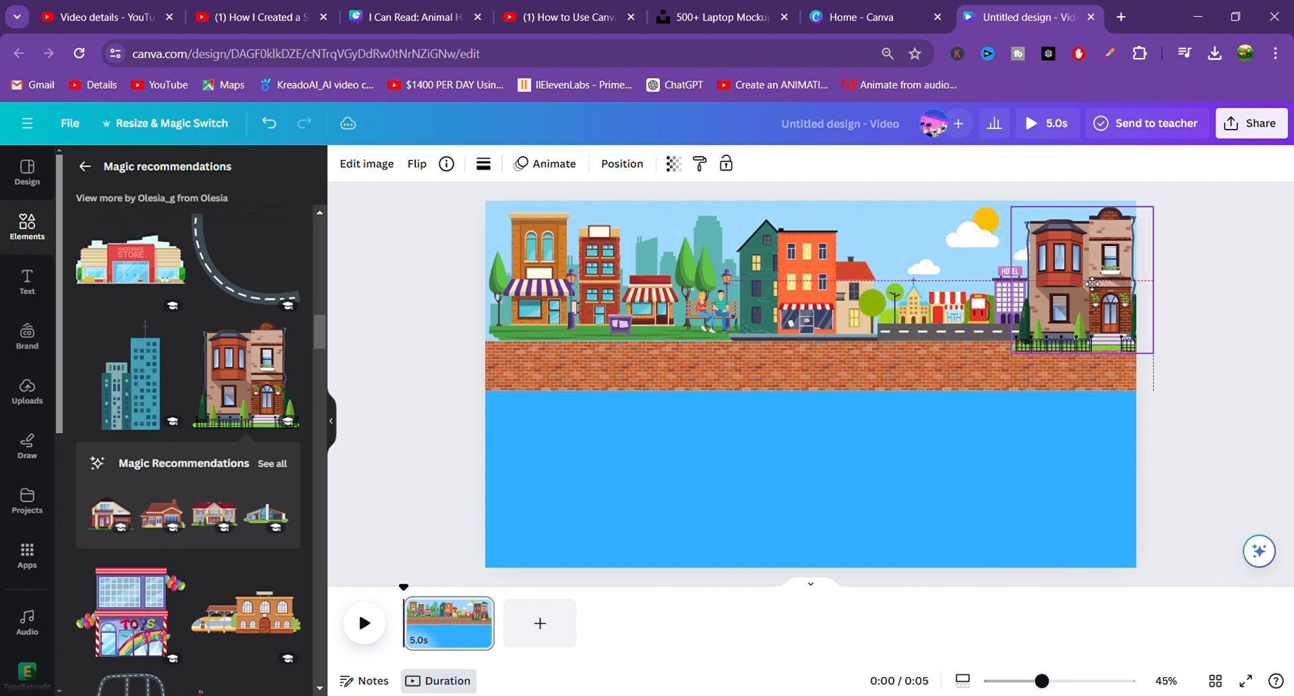
Shrink the city street graphic slightly on the brick wall and raise the brownstone house so it stands on top of the wall
click(924, 330)
drag(926, 332, 907, 332)
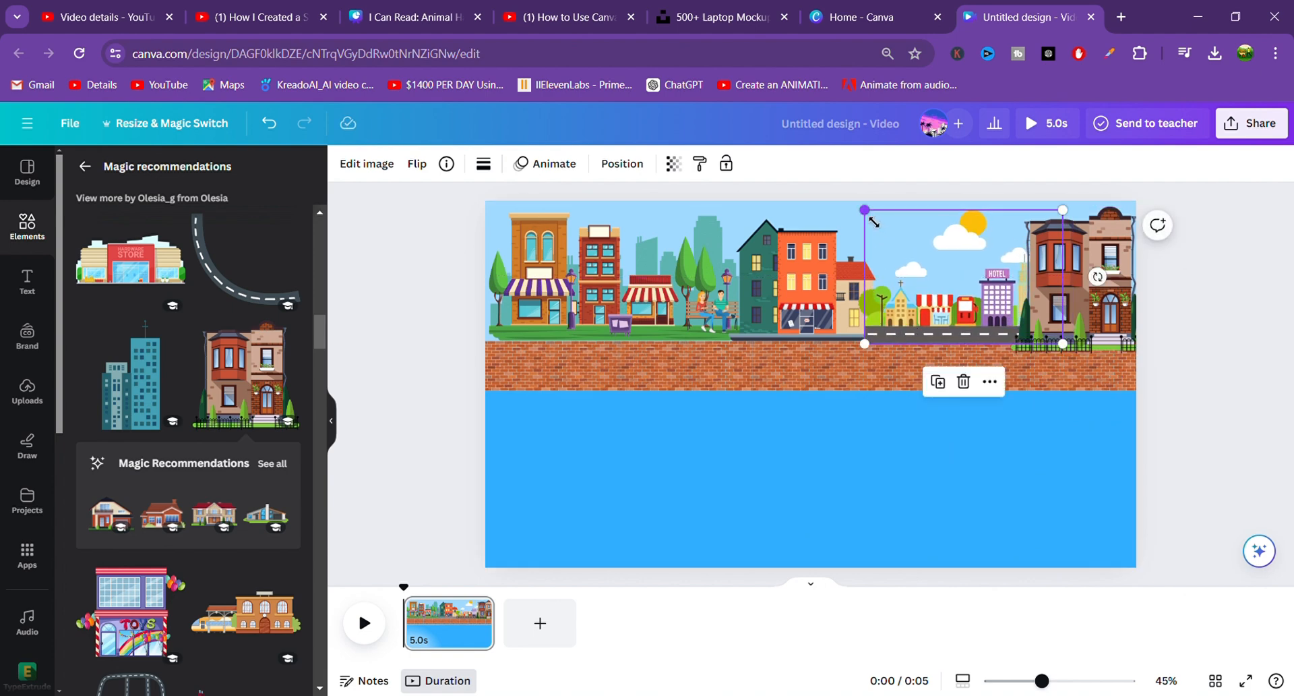
drag(880, 226, 890, 235)
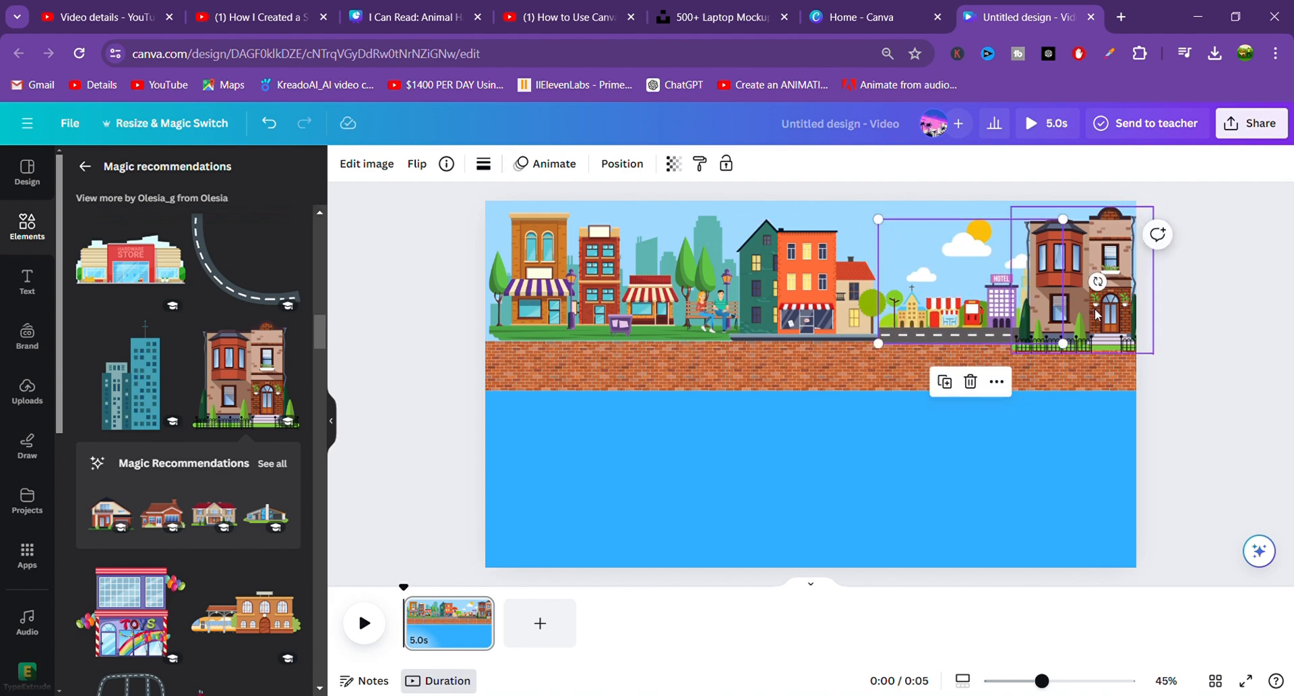
mouse_move(1097, 314)
mouse_down()
mouse_move(896, 305)
mouse_move(1103, 303)
mouse_up()
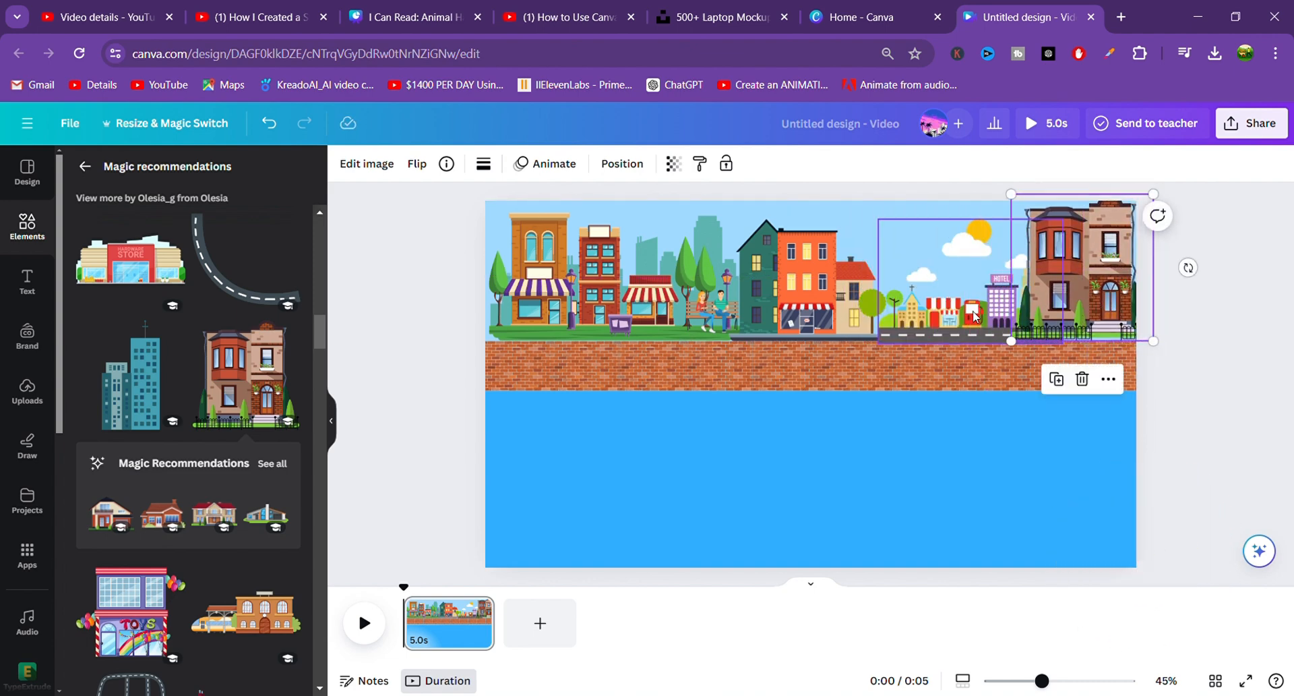
Send the city street graphic one layer backward and shift it left so it tucks behind the townhouses
drag(975, 317, 958, 315)
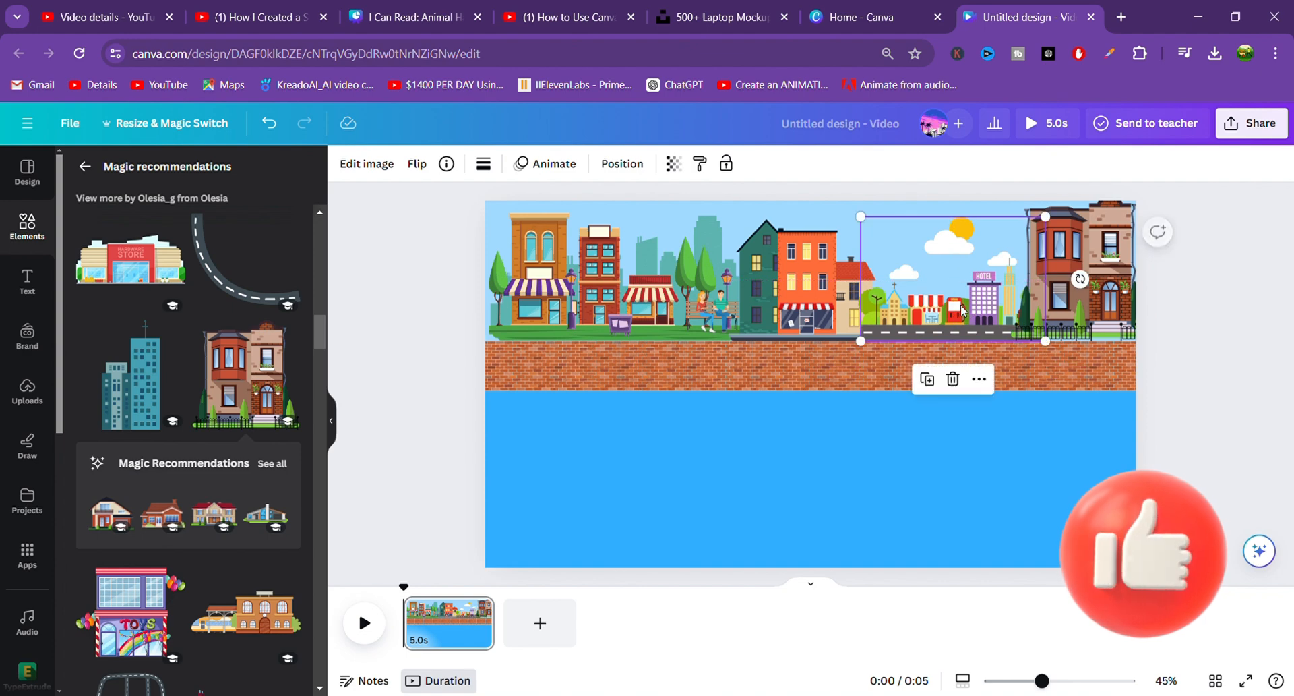
click(980, 379)
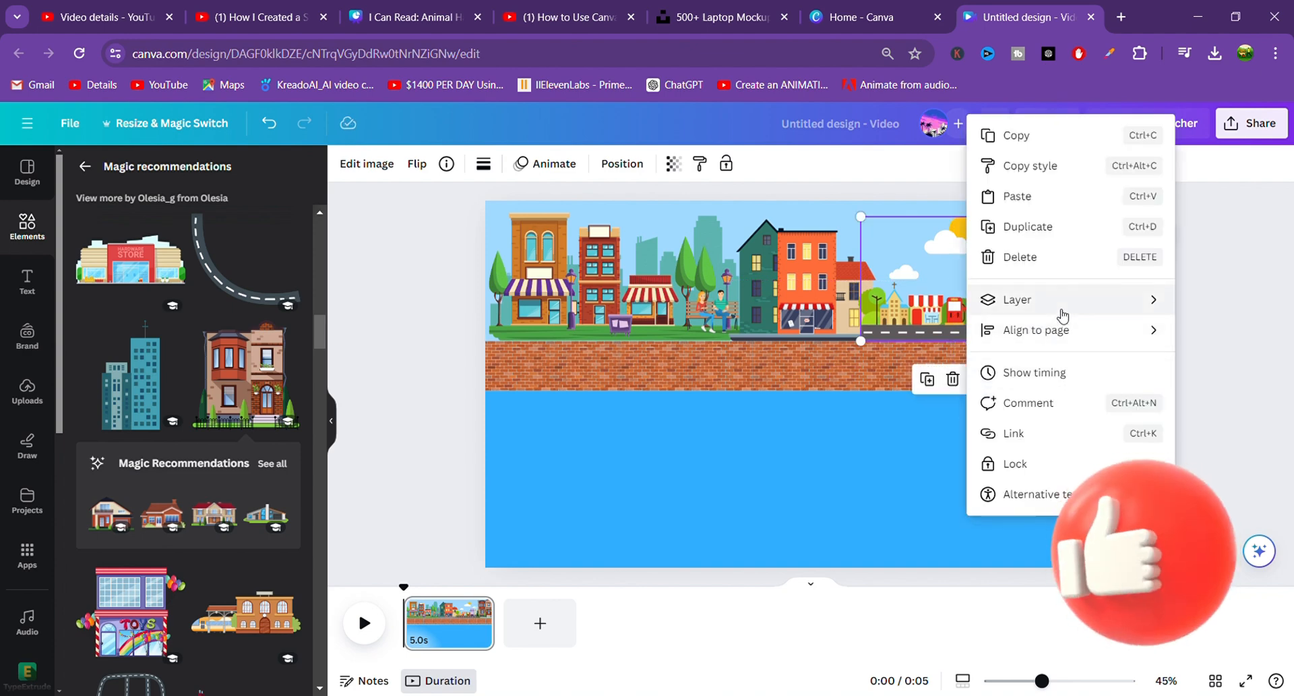
mouse_move(1066, 315)
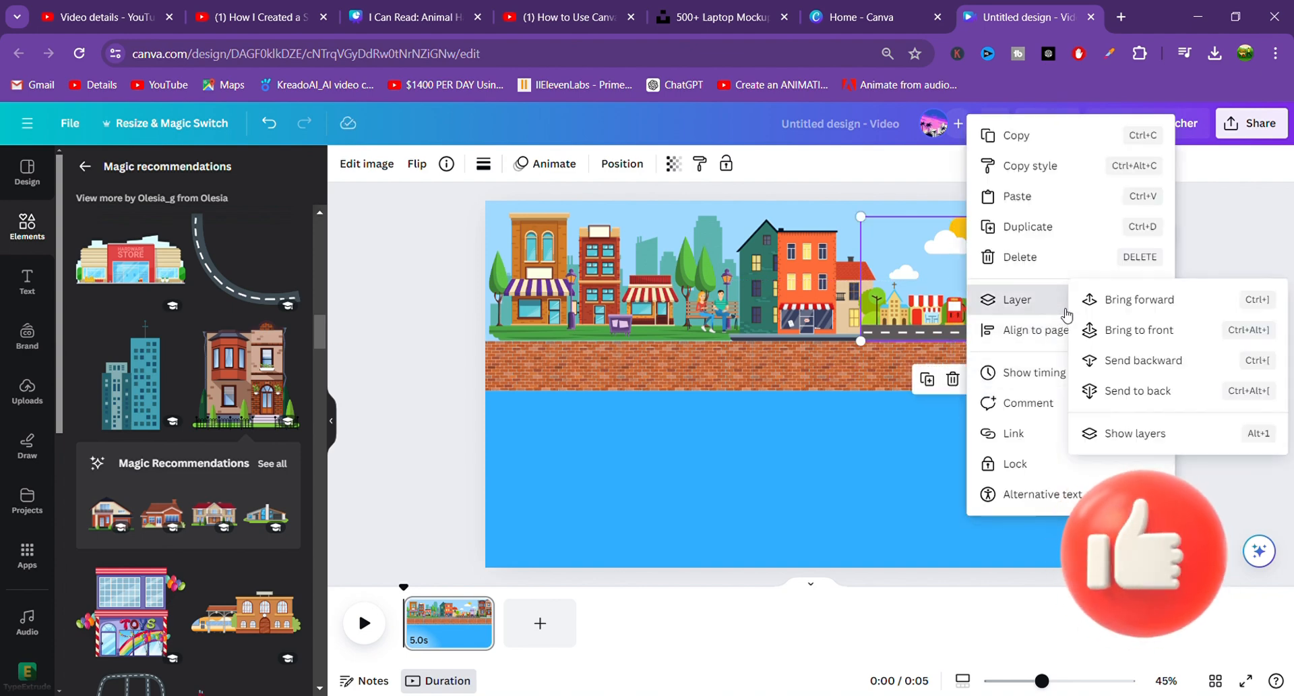
click(1114, 359)
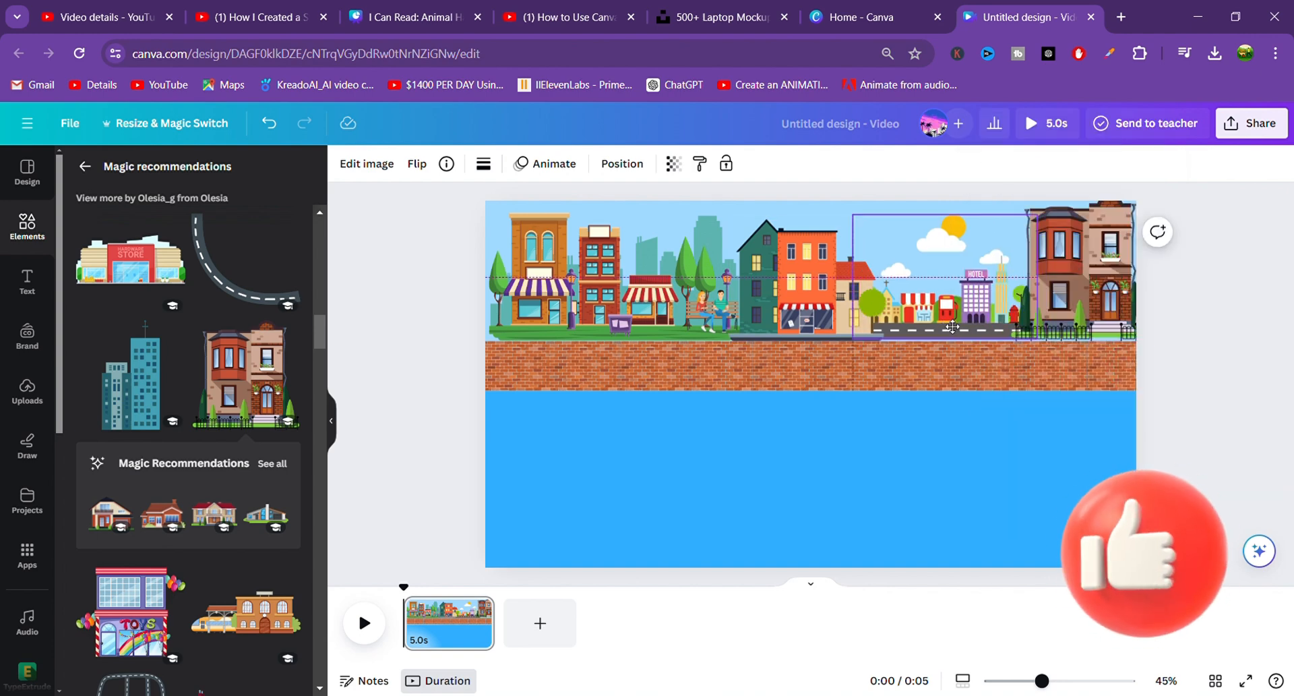
drag(959, 329, 941, 328)
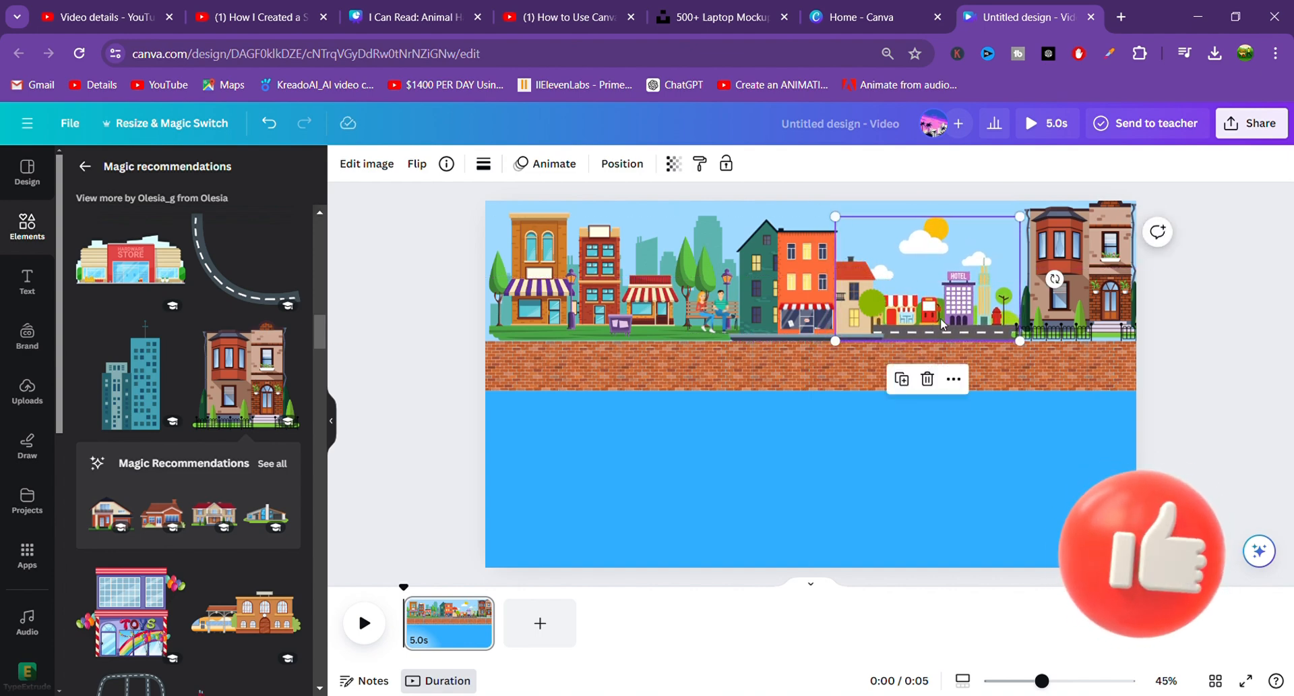
Shrink the brownstone house slightly and stand it on the brick wall flush with the page's right edge
click(1044, 319)
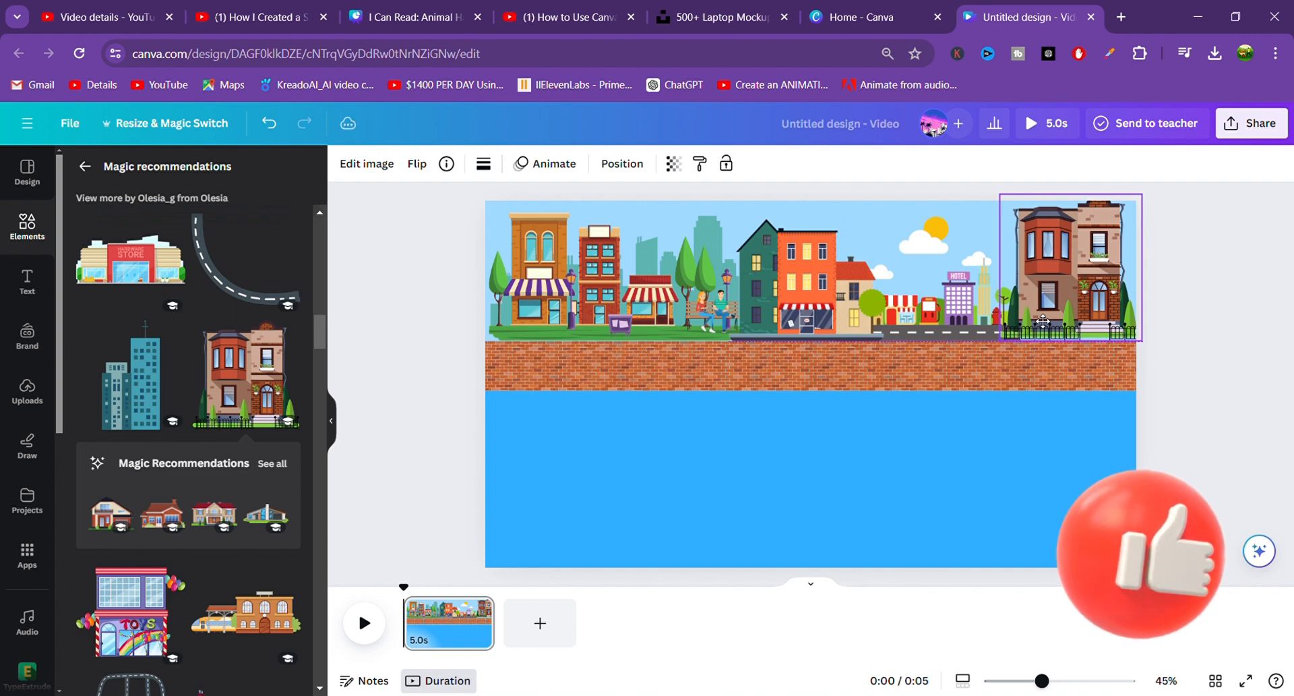
click(1065, 300)
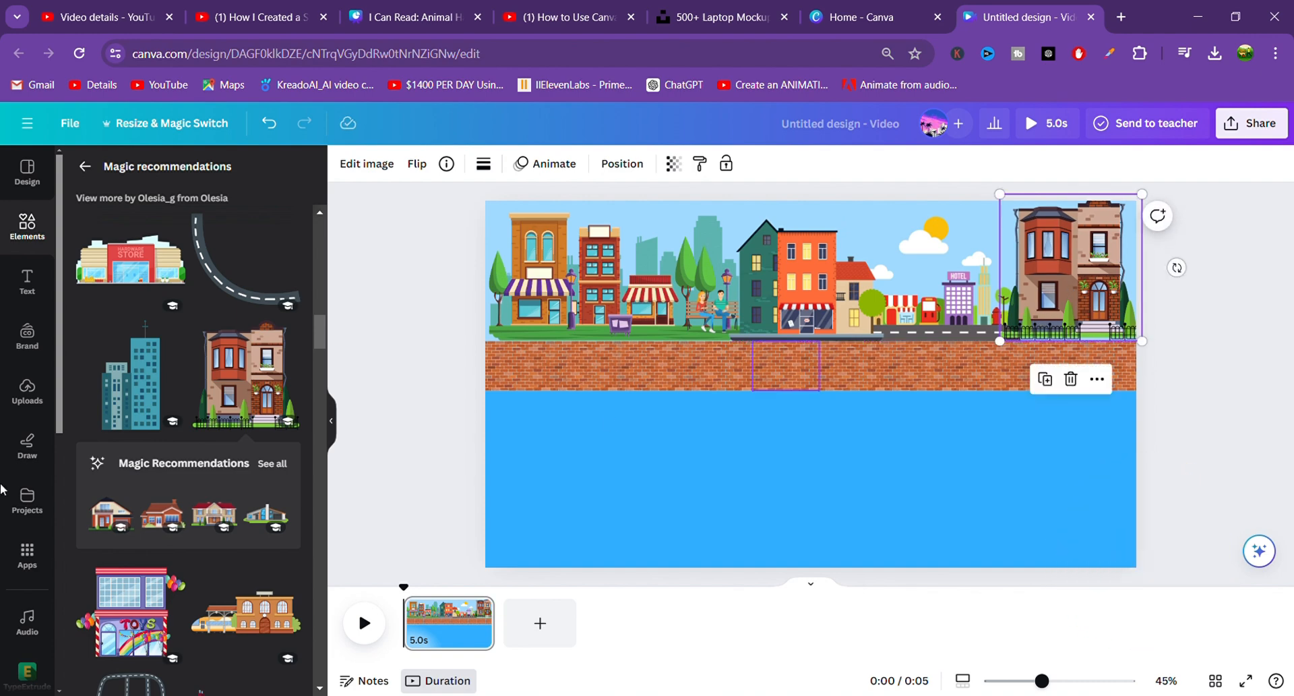
drag(1156, 200, 1135, 225)
drag(1084, 265, 1106, 268)
Shift the city street graphic slightly right so its road meets the brownstone house's fence
click(967, 300)
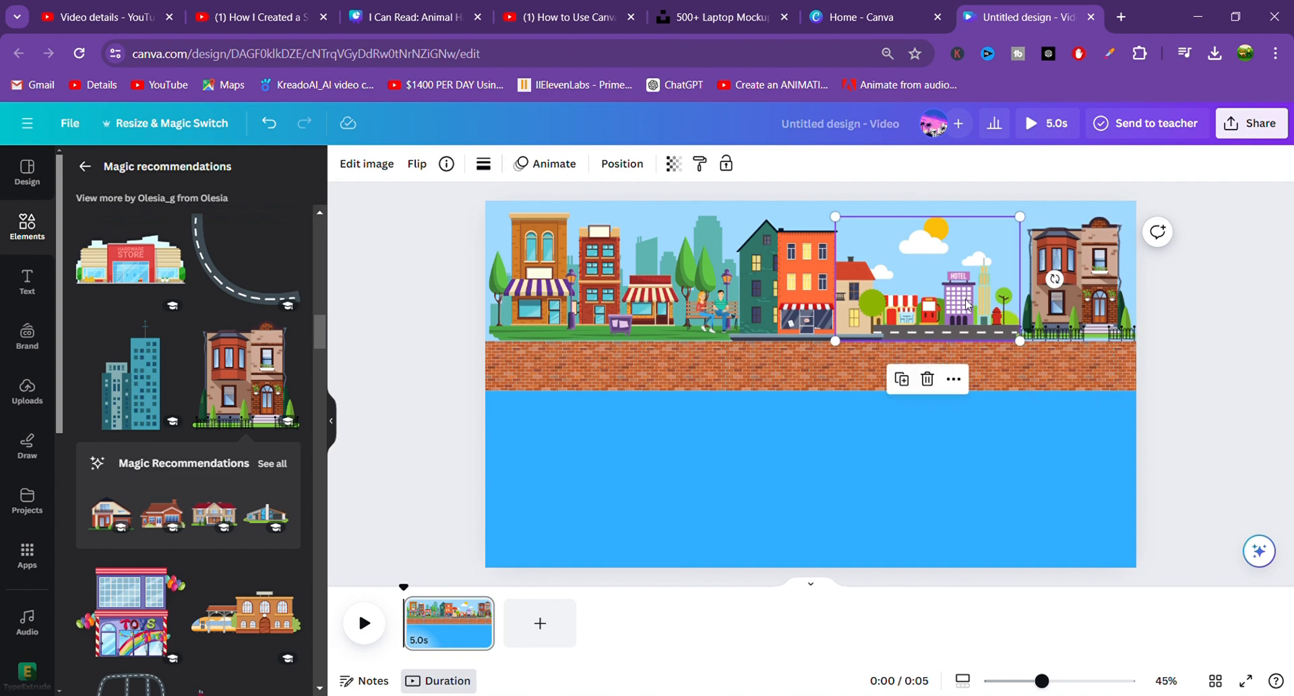
drag(967, 303, 981, 304)
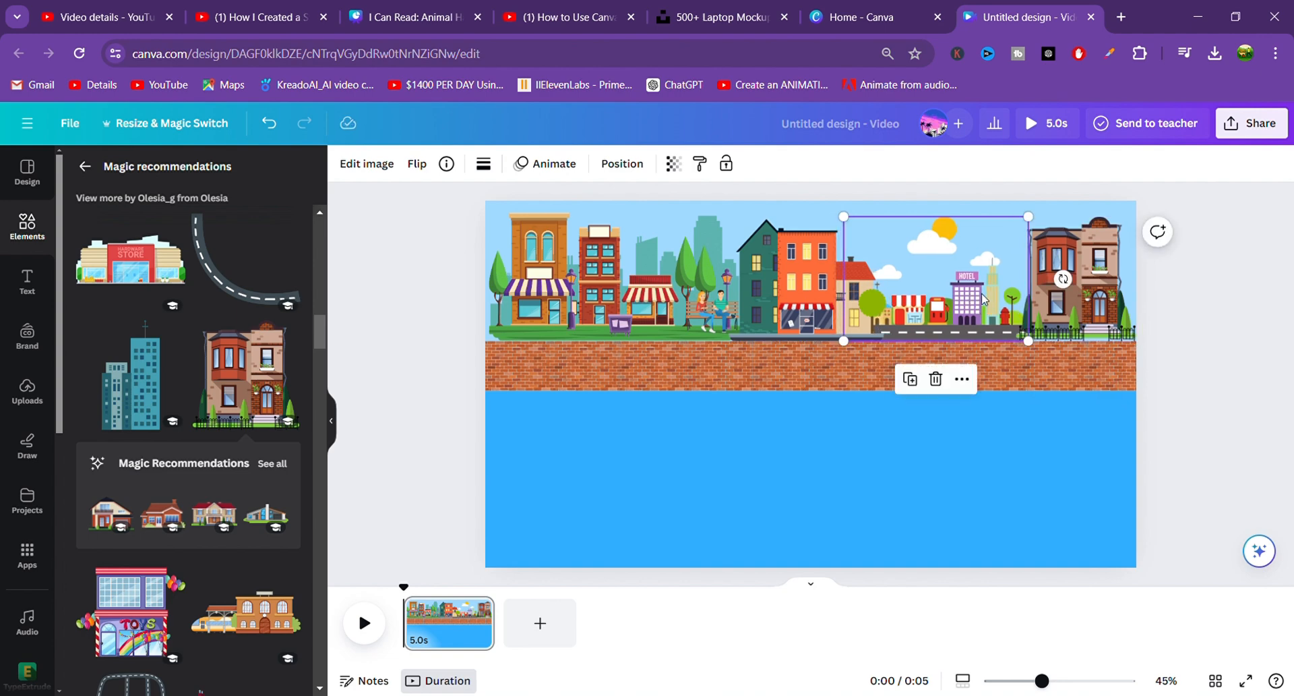
click(1213, 384)
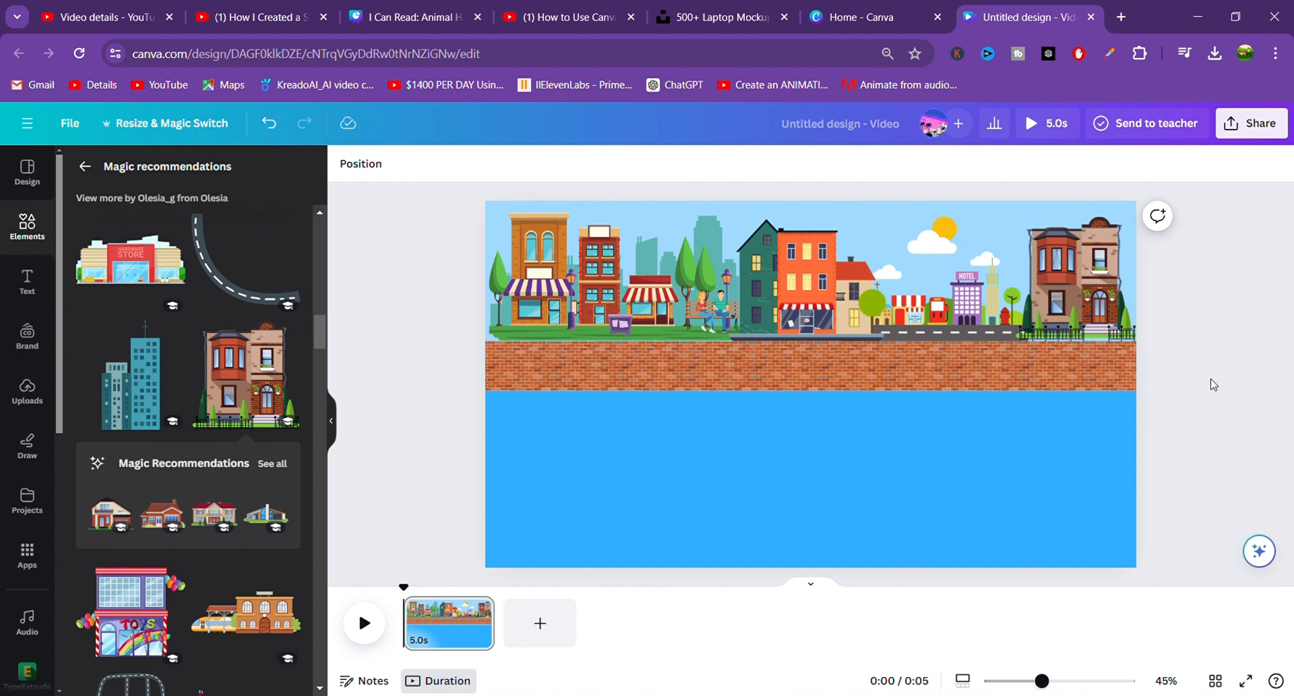
Move the shop street slightly left and shrink it a little, then shift the townhouses left to close the gap beside it
drag(551, 309, 537, 308)
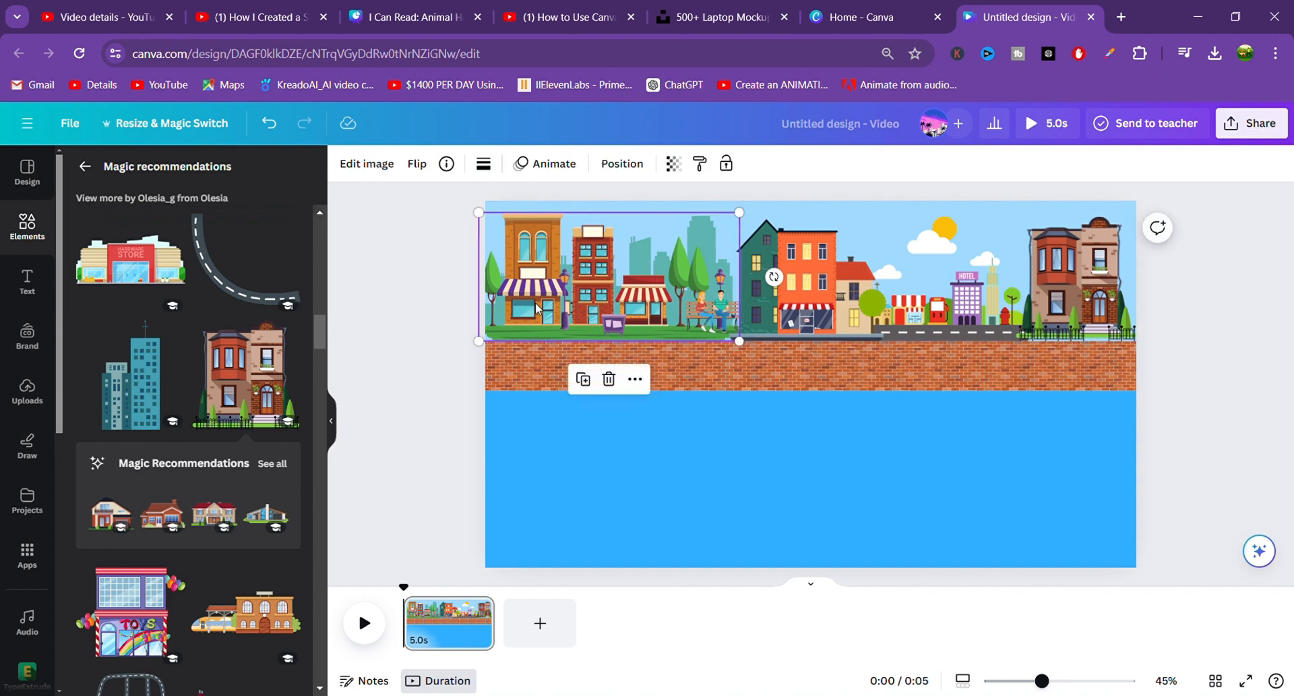
click(798, 328)
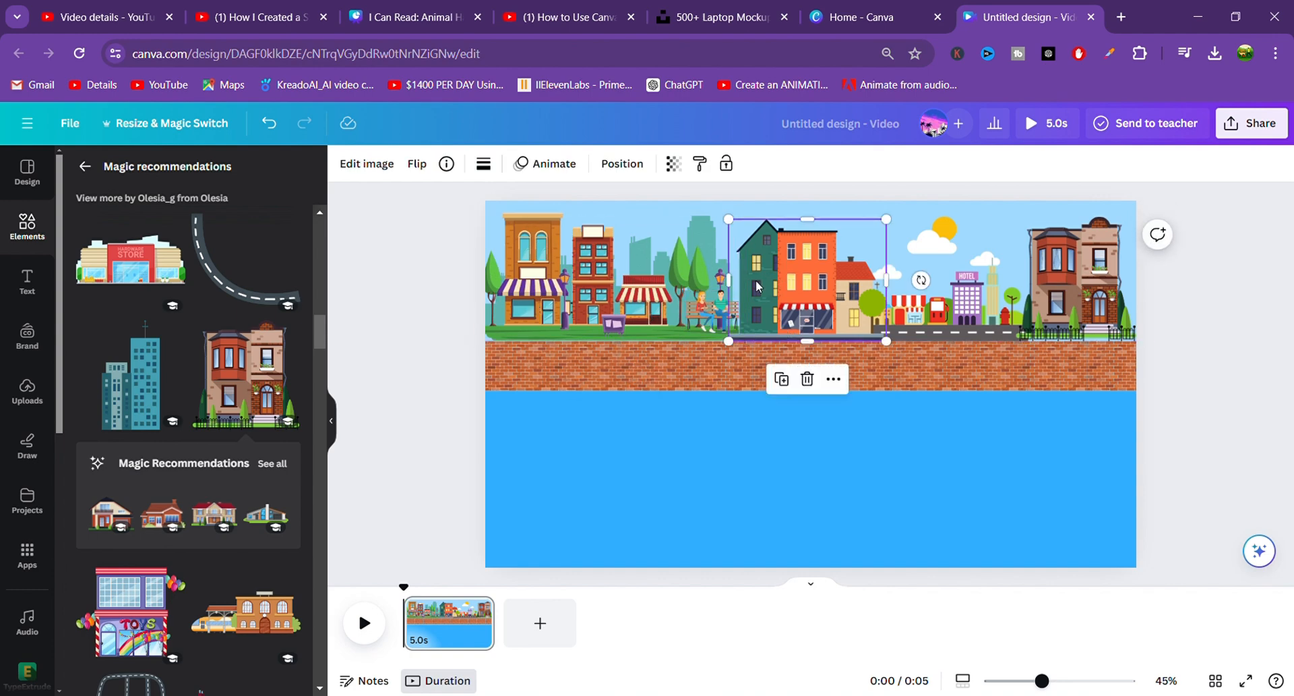
click(681, 254)
drag(739, 212, 730, 217)
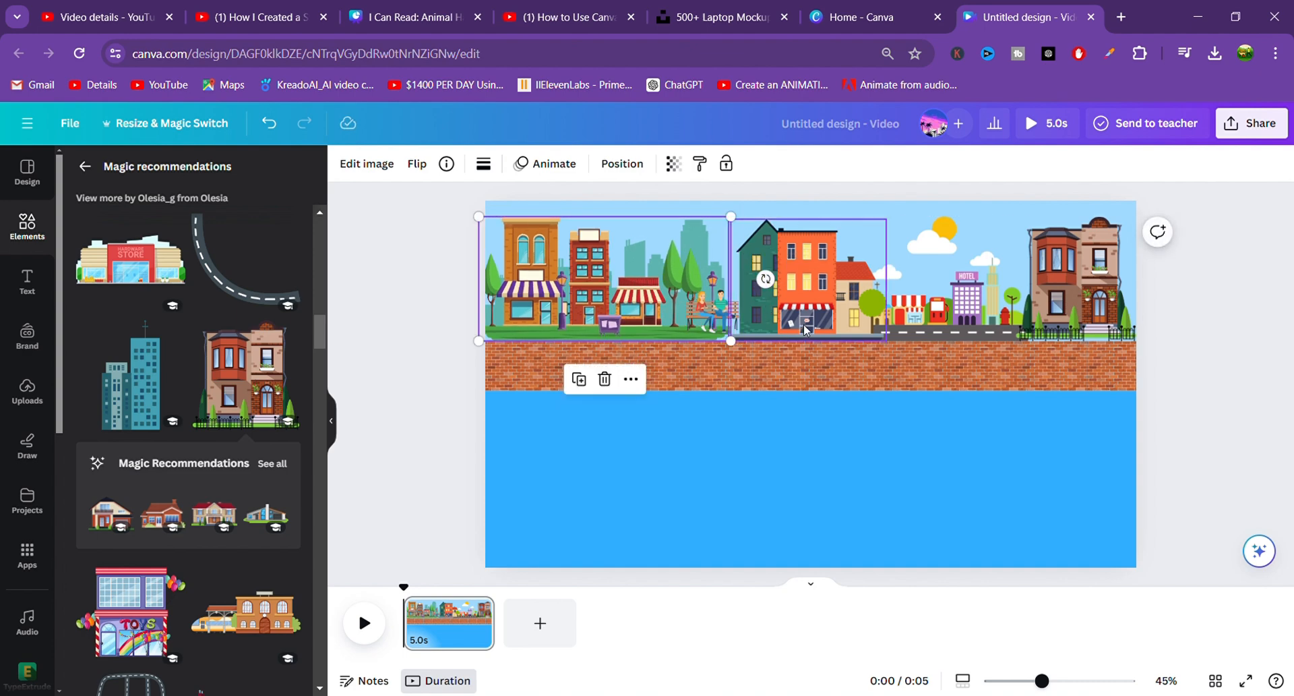
drag(807, 329, 791, 331)
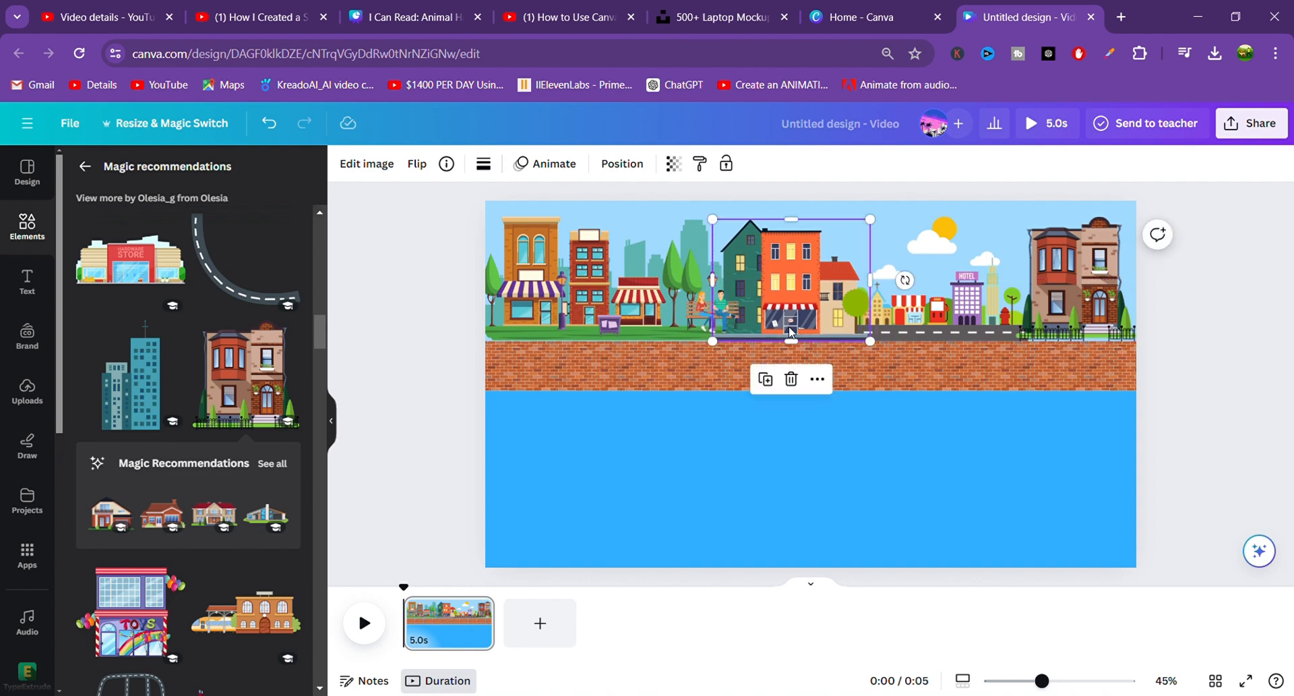
click(1168, 383)
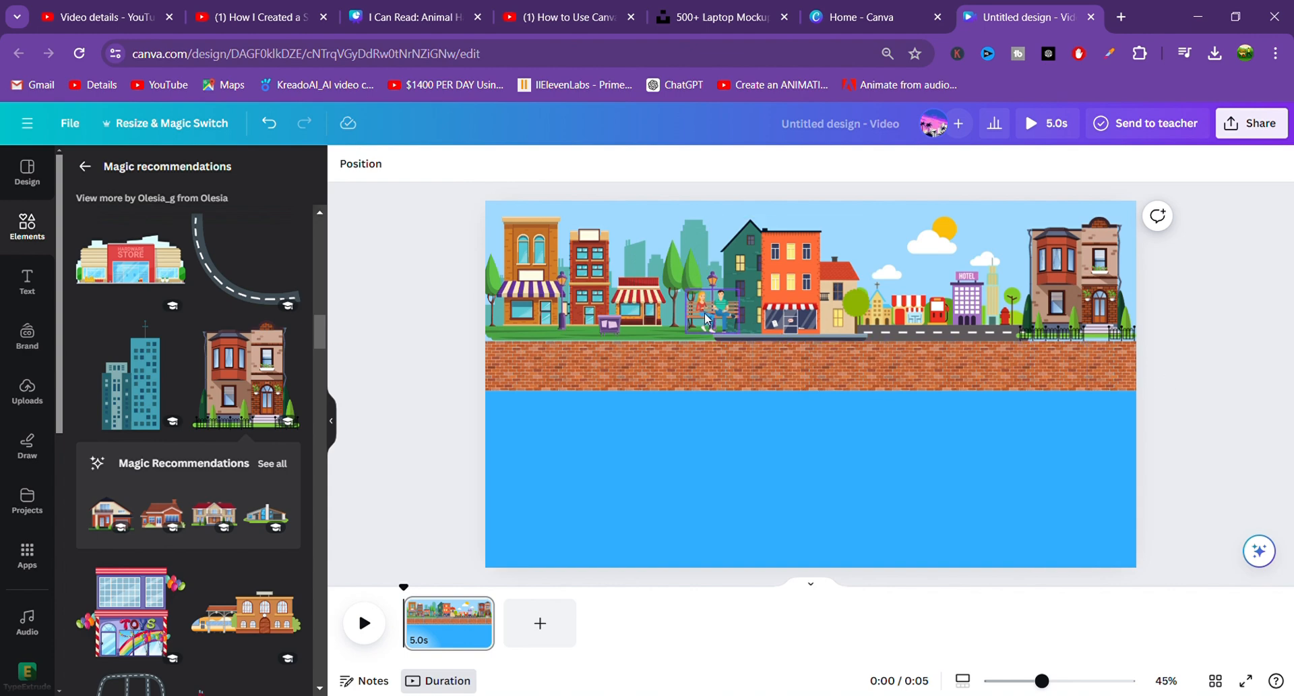
Move the couple on the bench left in front of the shop street's trees and nudge them slightly down onto the grass
drag(706, 319, 695, 320)
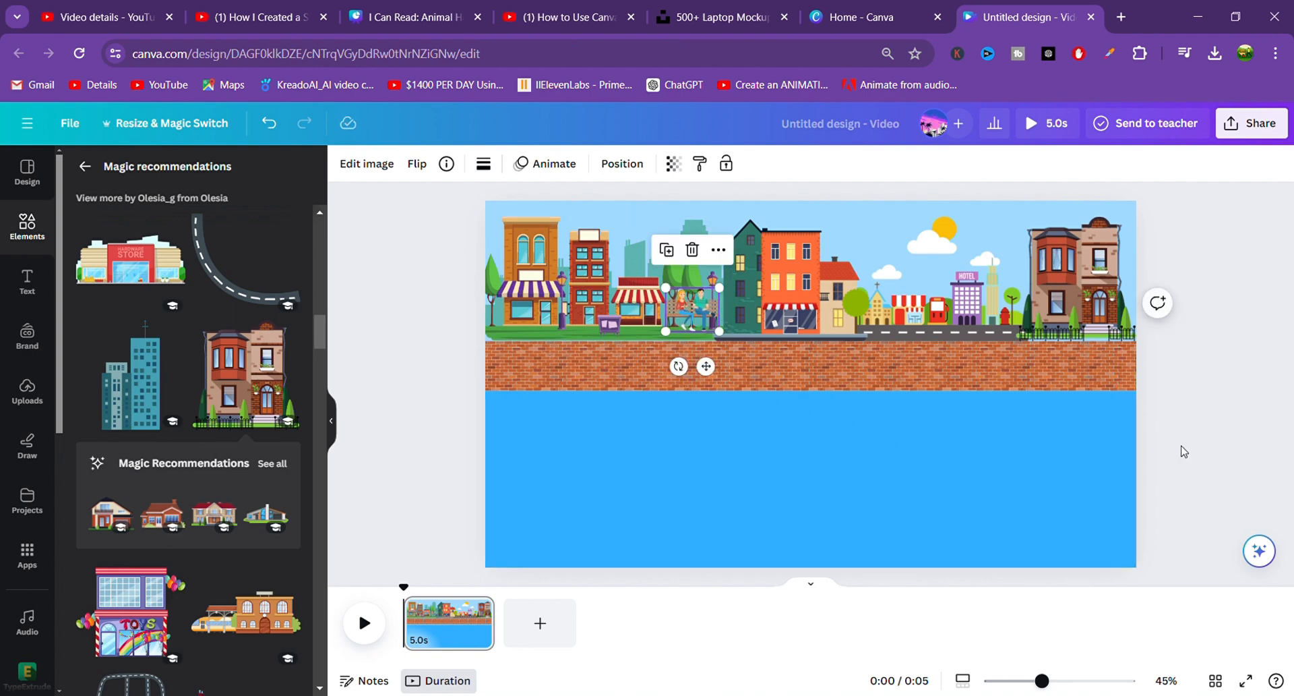
click(1199, 436)
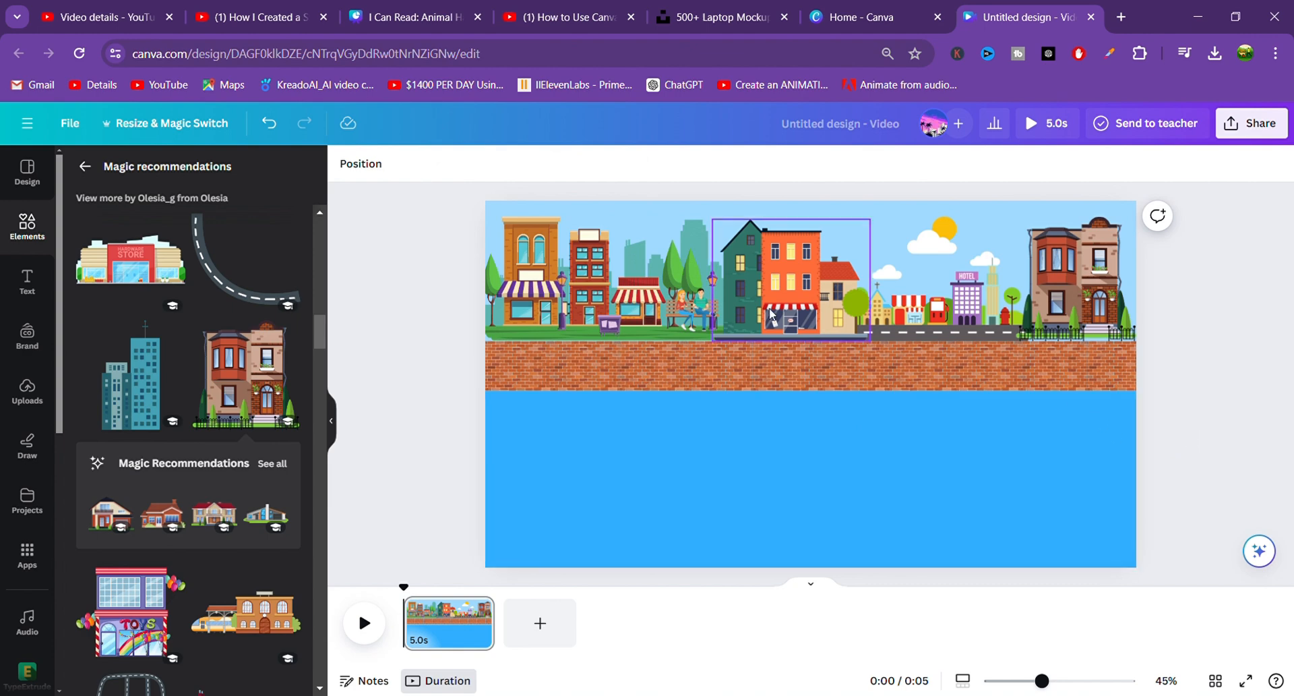
click(685, 316)
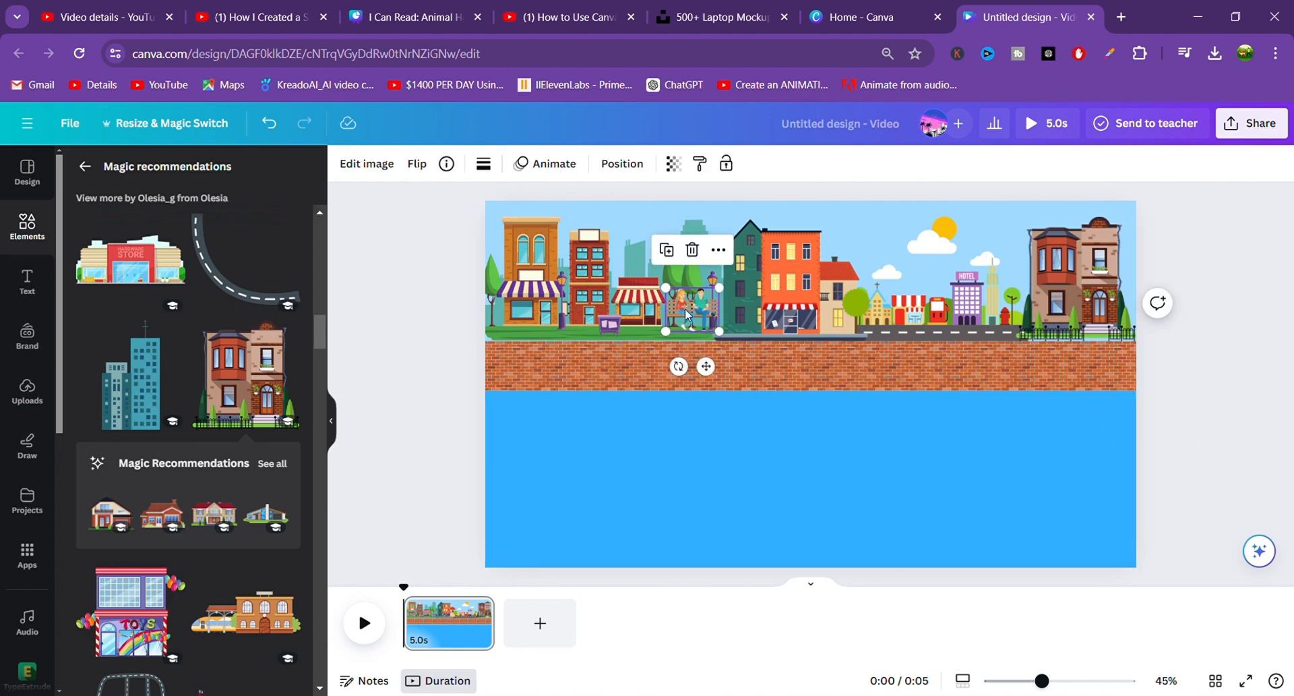
key(Down)
key(Down)
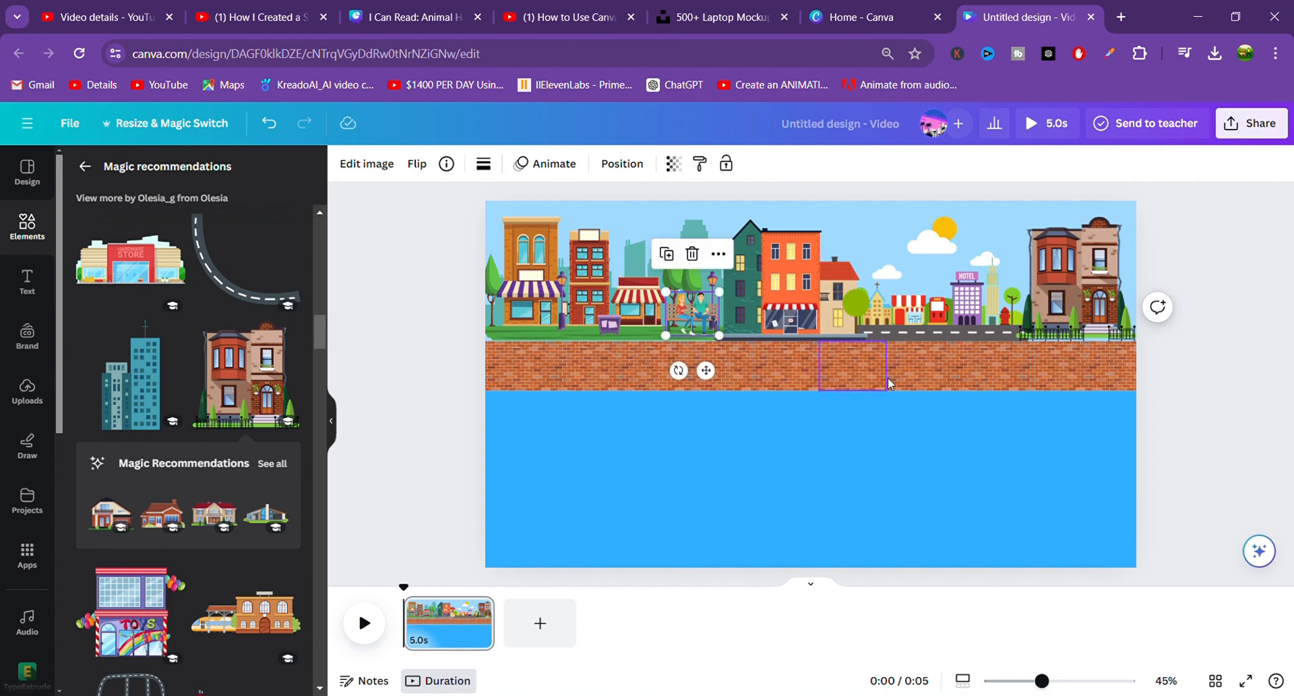
click(1255, 386)
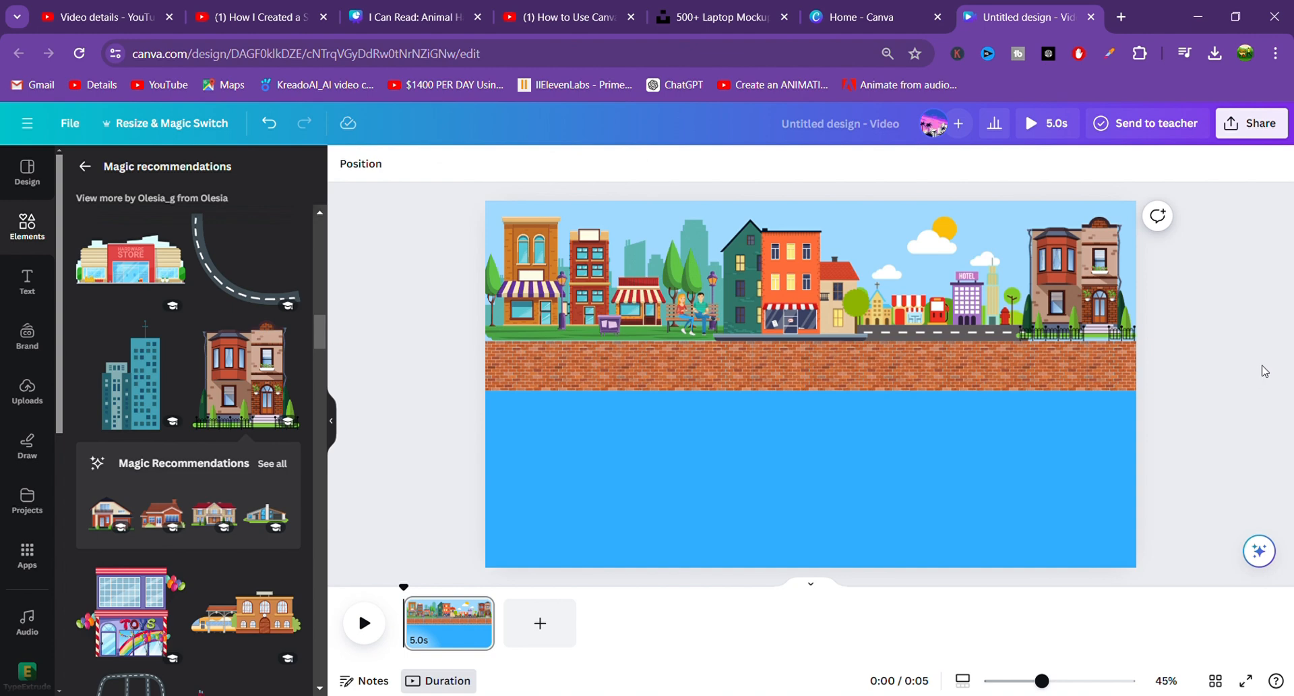
Search the elements for "ship" and show all of the graphics results
click(82, 171)
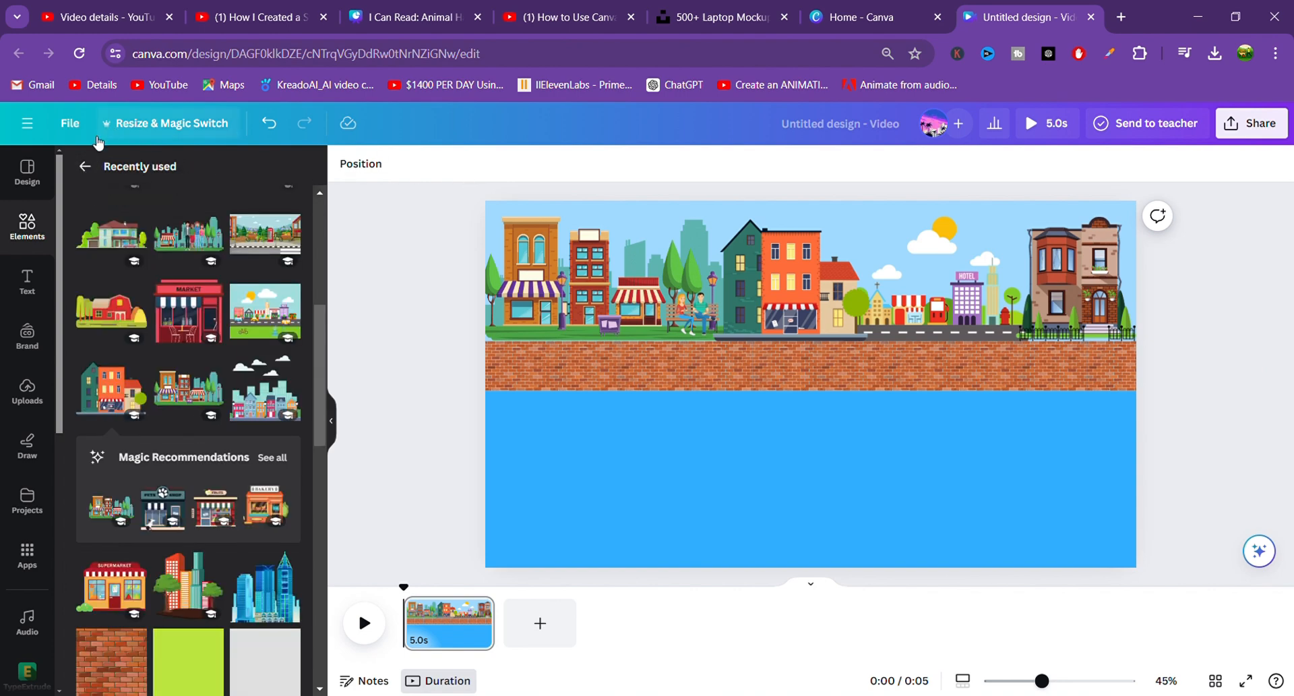
click(85, 171)
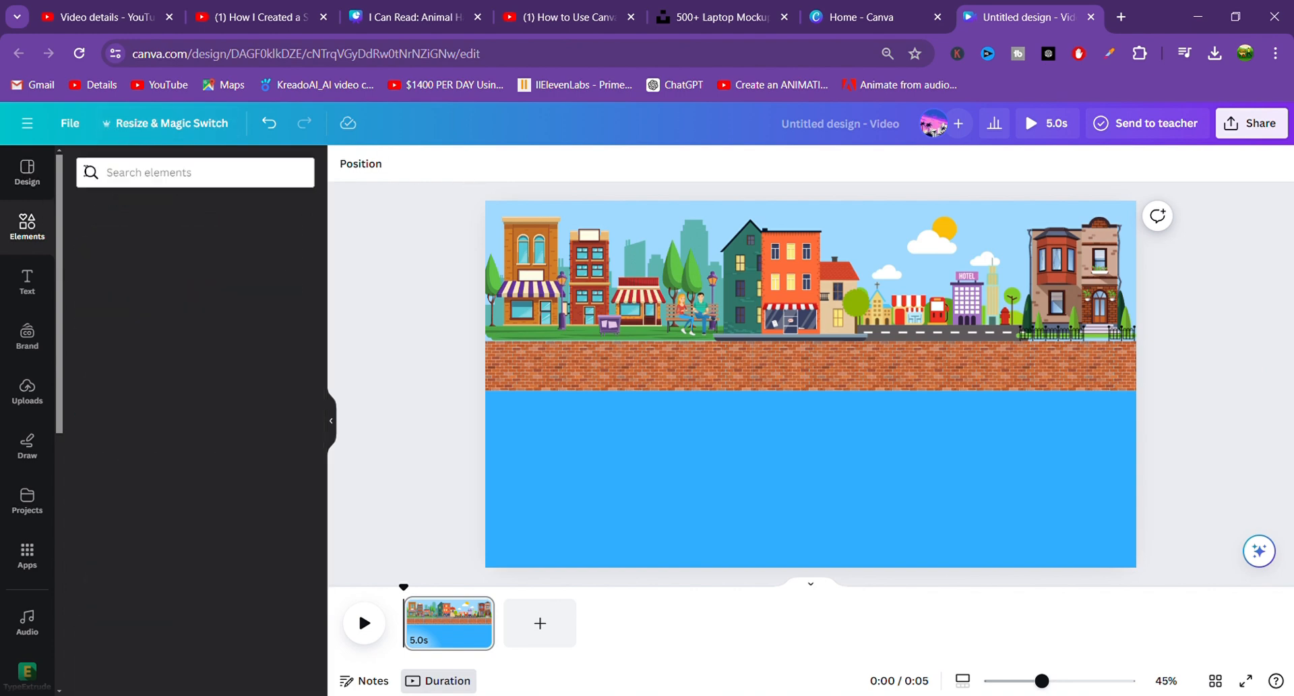
click(245, 178)
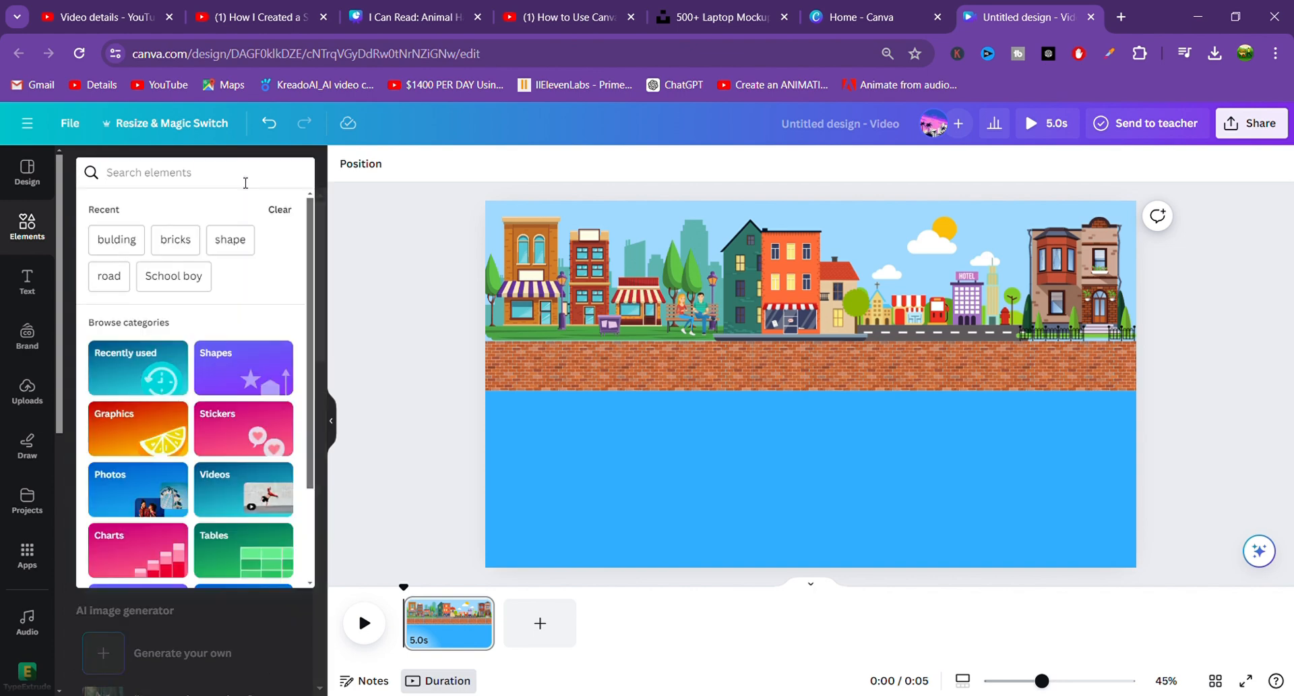
text(ship)
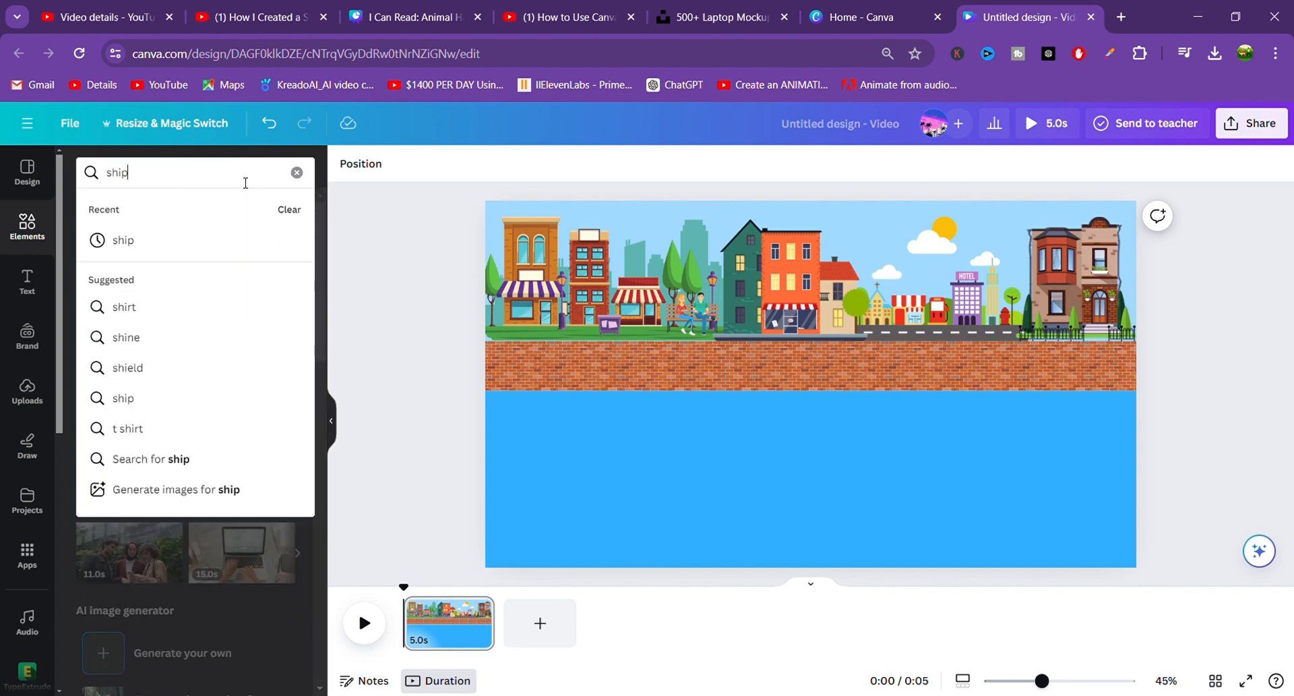
click(218, 240)
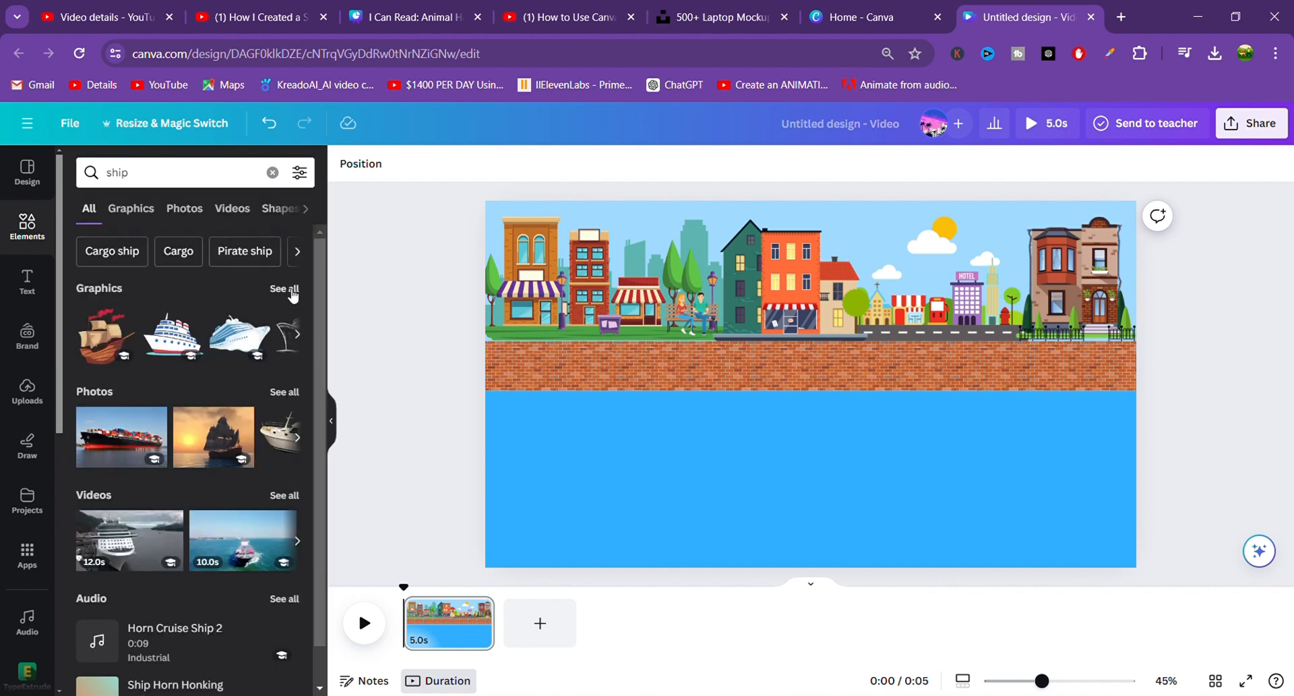
click(284, 289)
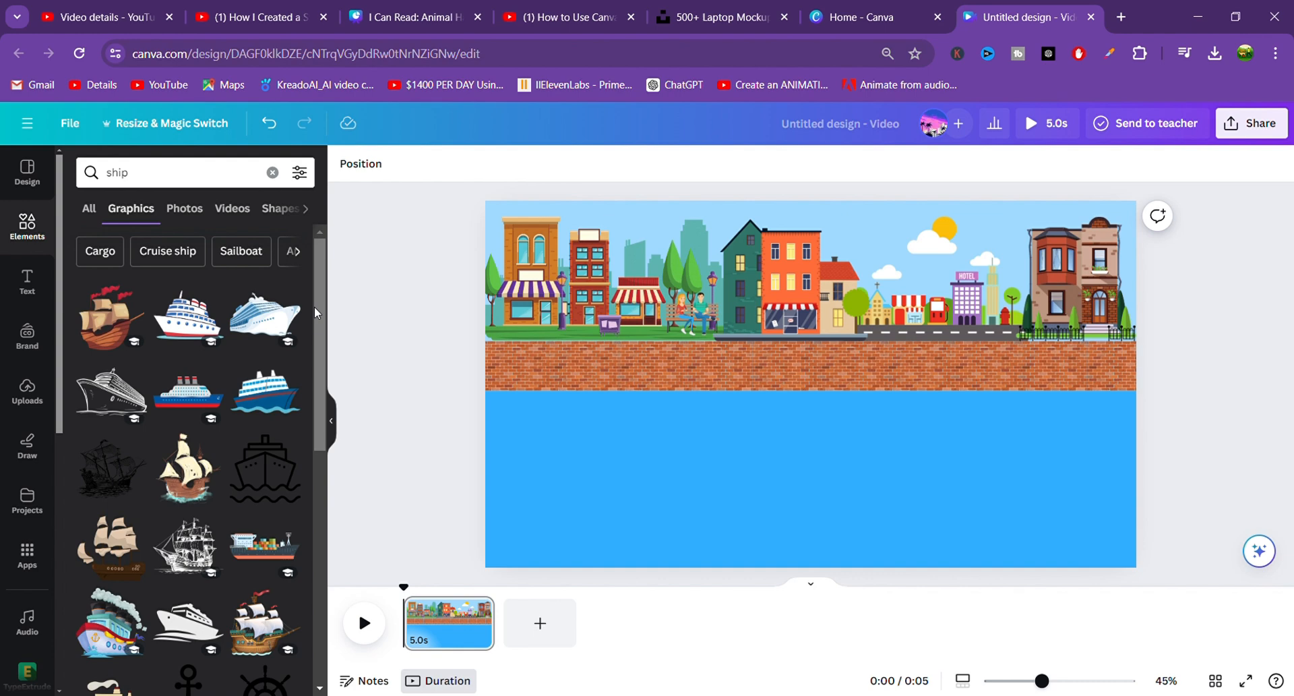
Add the red-and-blue ferry carrying buses, and place it at reduced size on the water, mostly beyond the page's left edge
scroll(314, 306, down, 3)
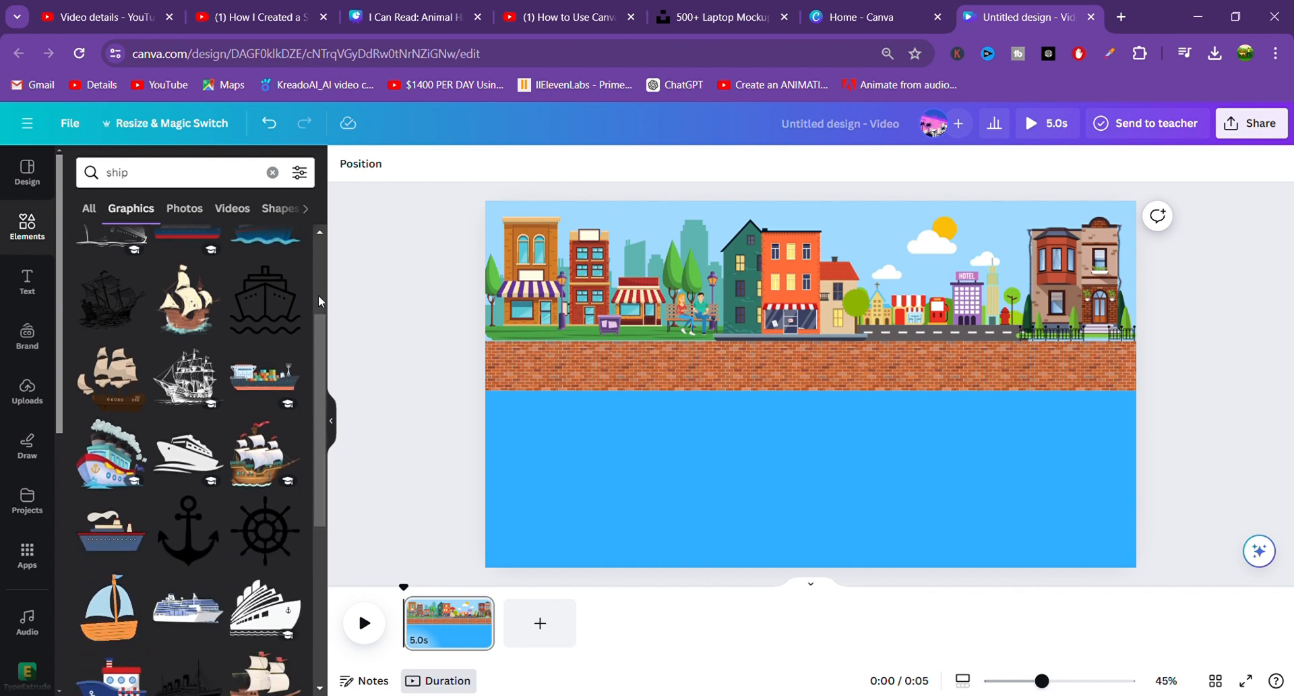
scroll(318, 294, down, 3)
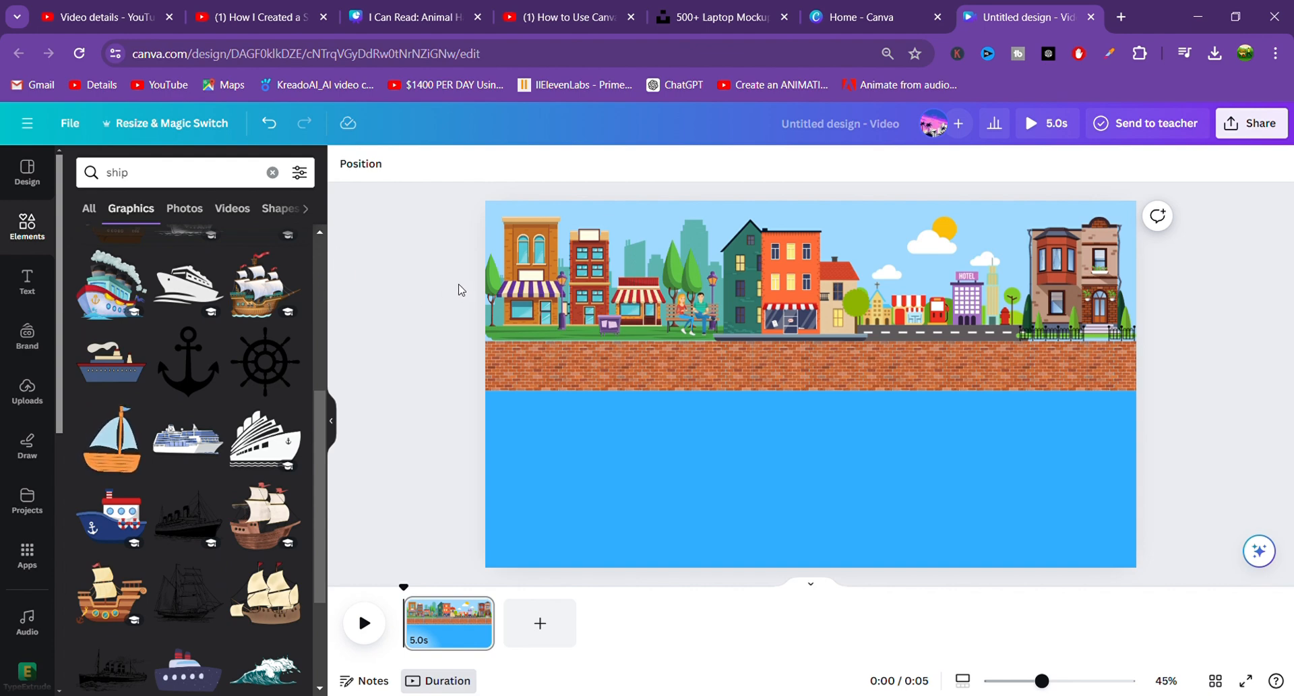
drag(462, 290, 395, 271)
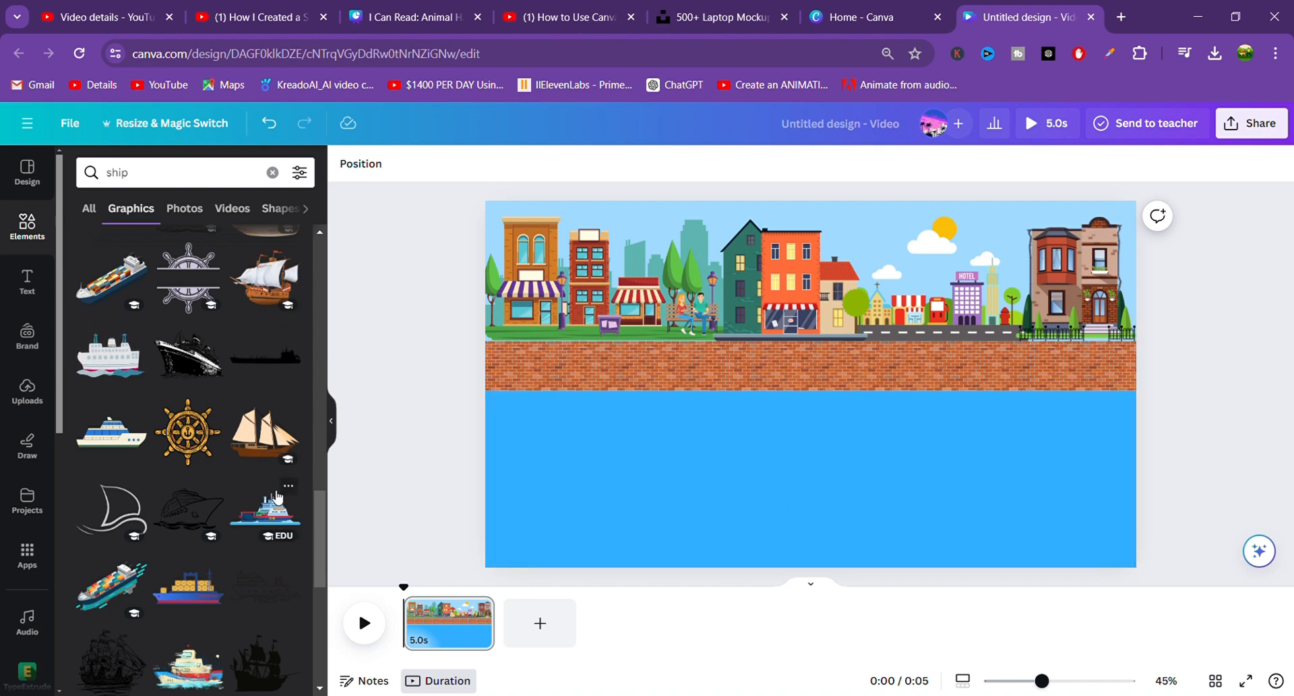
click(273, 512)
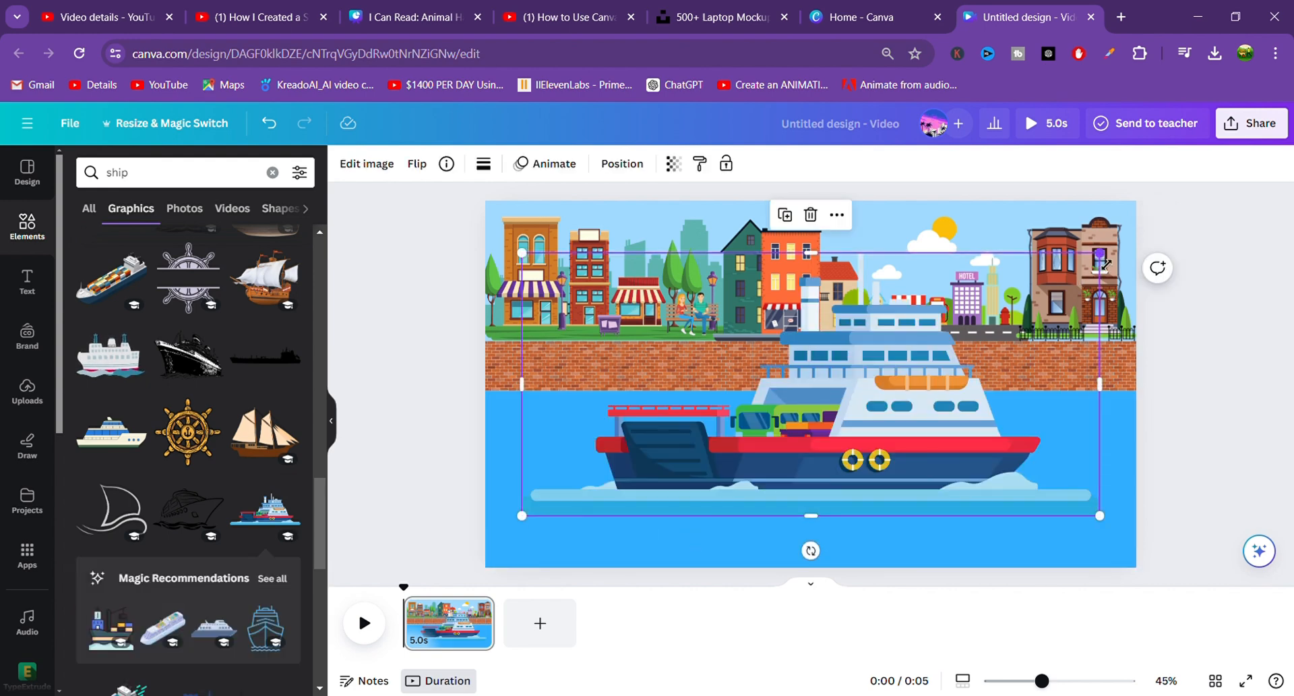
drag(1102, 263, 765, 520)
drag(701, 486, 474, 486)
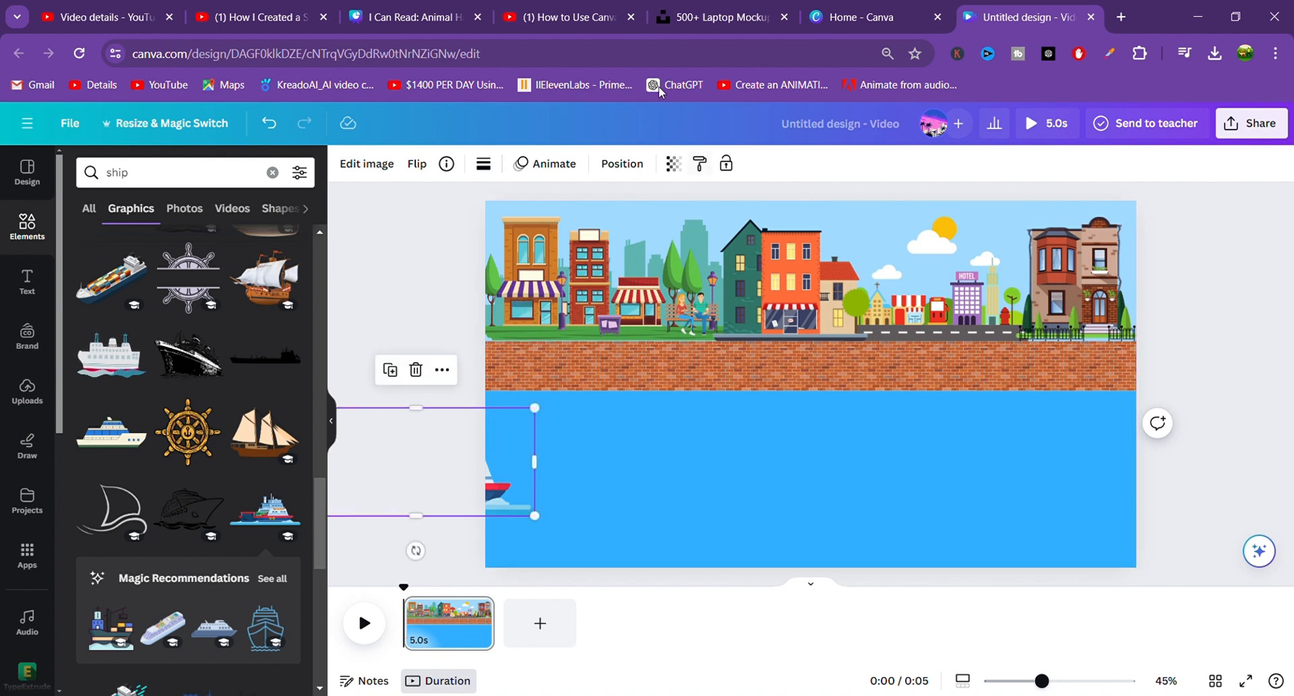
Create a custom animation path that carries the ferry across the water from the page's left edge out past the right edge
click(545, 166)
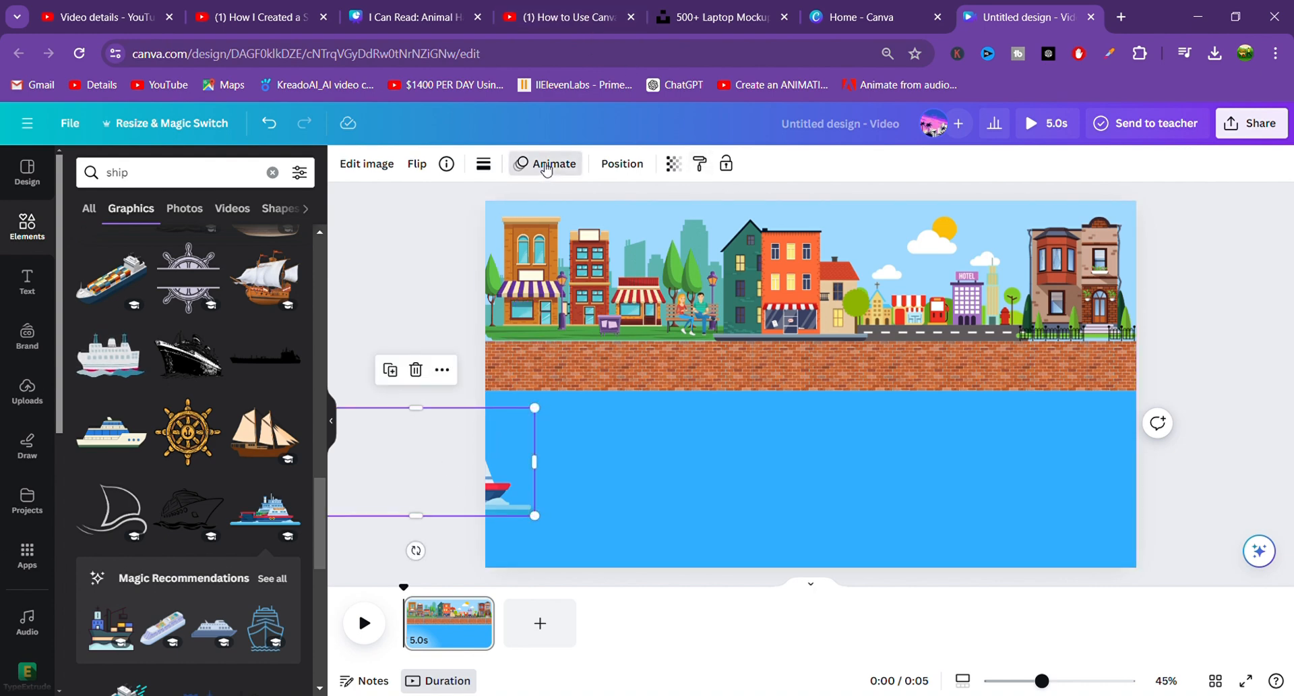
click(256, 321)
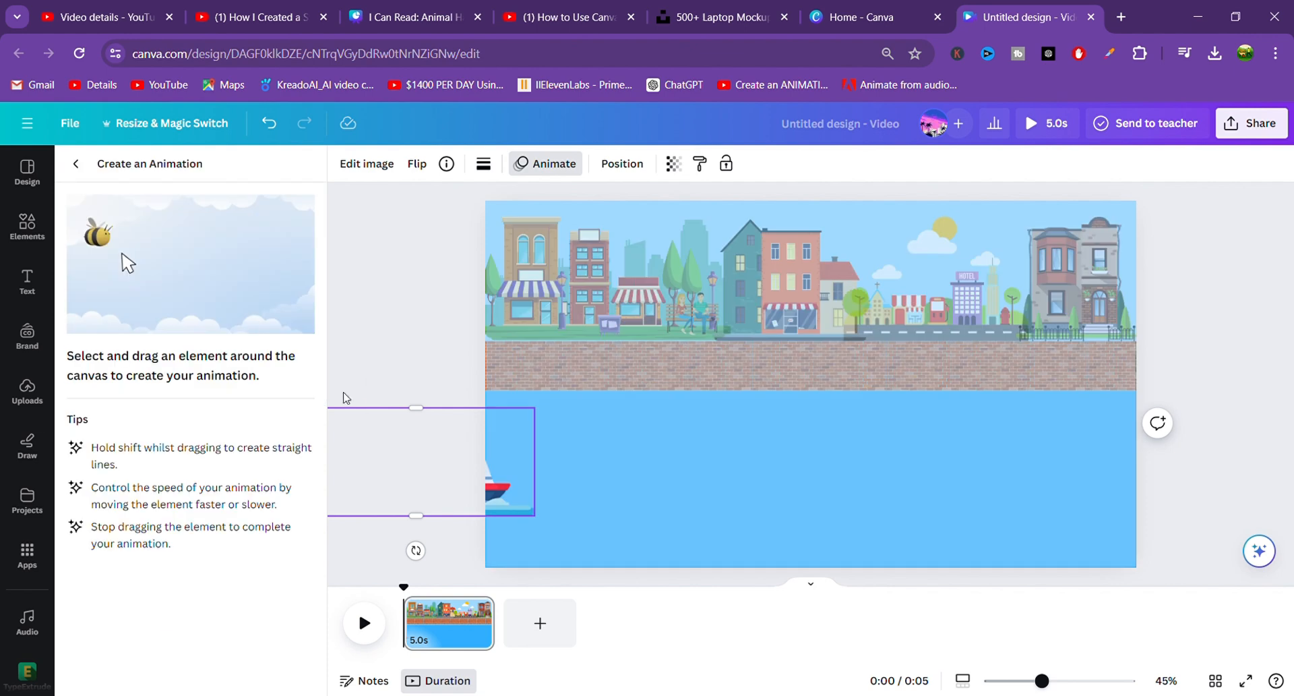
mouse_move(496, 482)
mouse_down()
mouse_move(812, 482)
mouse_move(842, 465)
mouse_up()
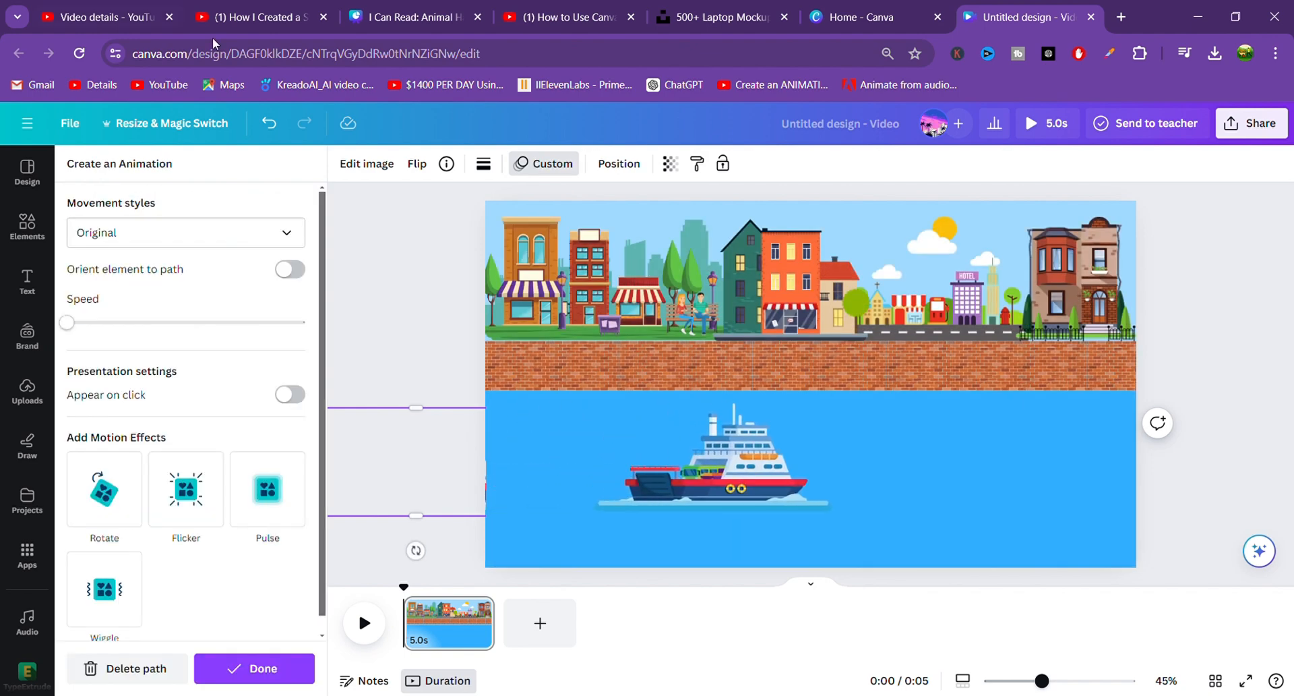
click(154, 670)
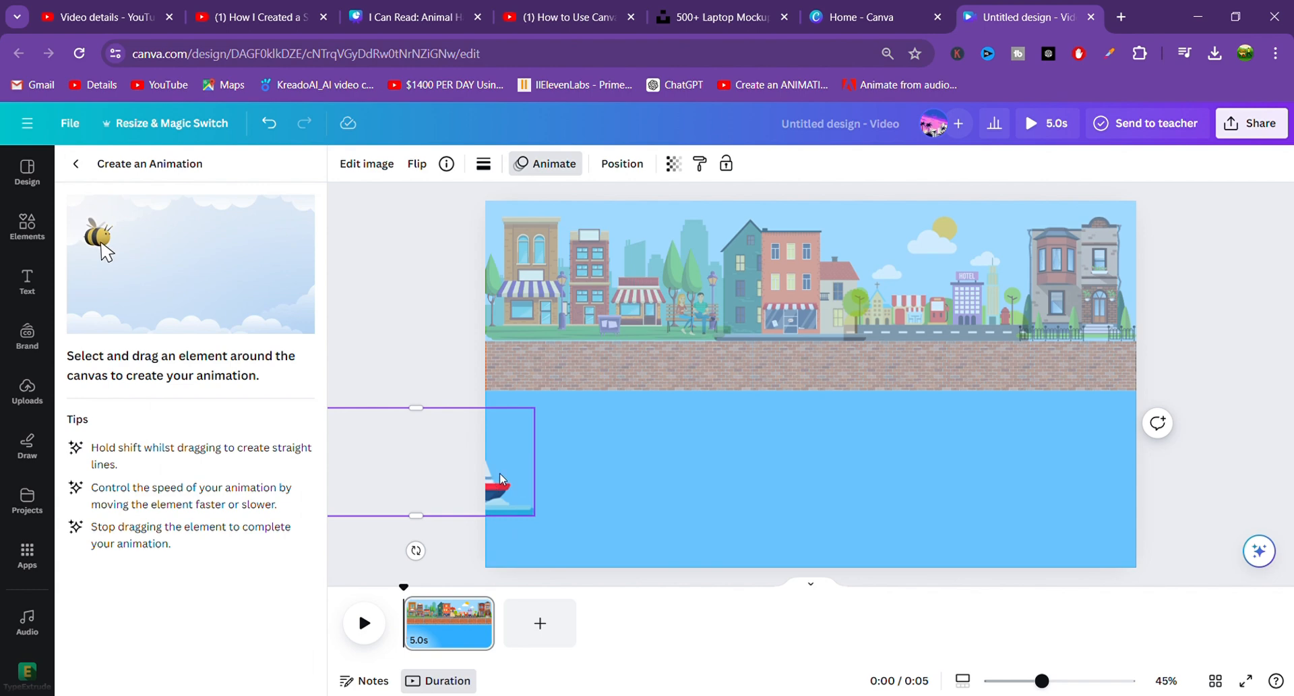
drag(500, 480, 1179, 476)
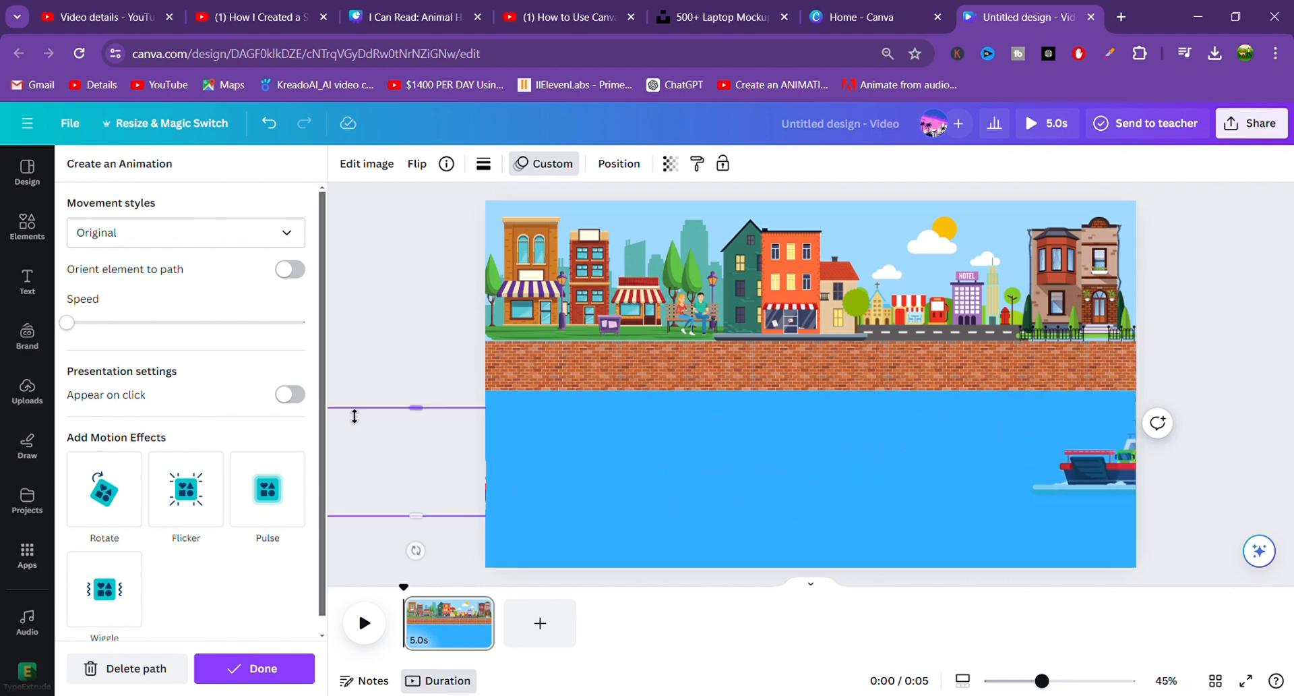
Set the movement style of the ferry's animation to Steady
click(291, 235)
click(155, 312)
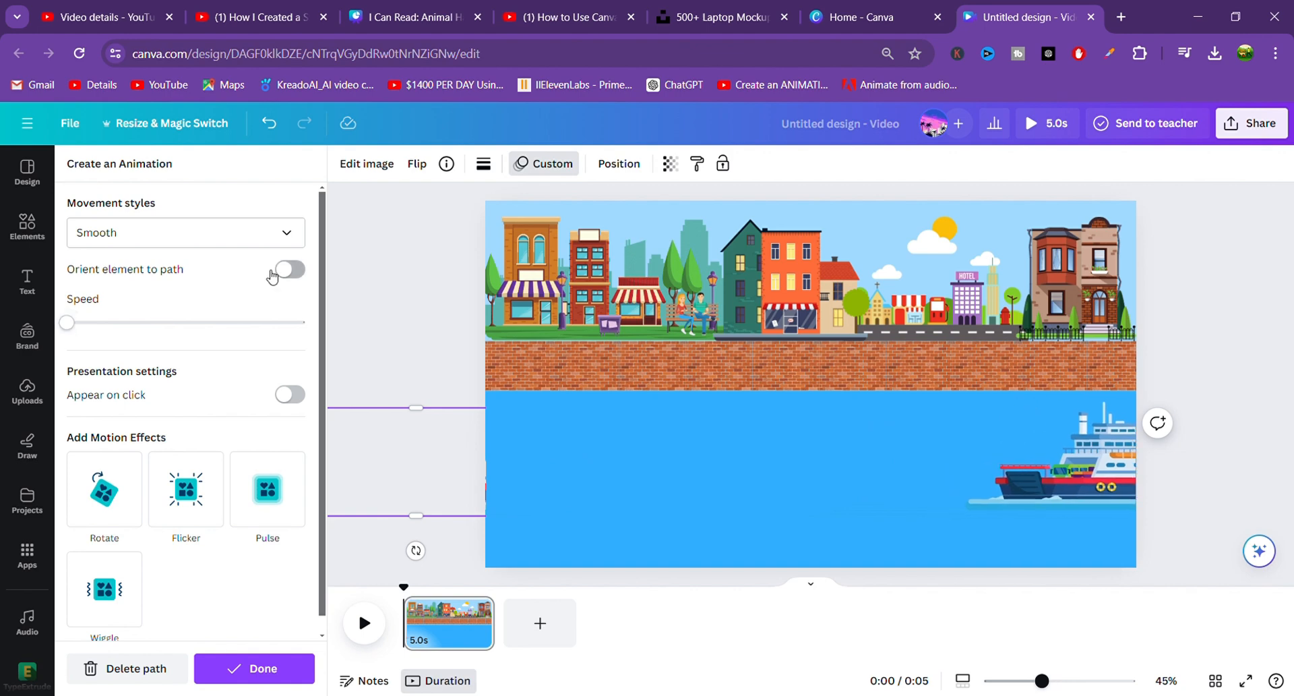
click(288, 233)
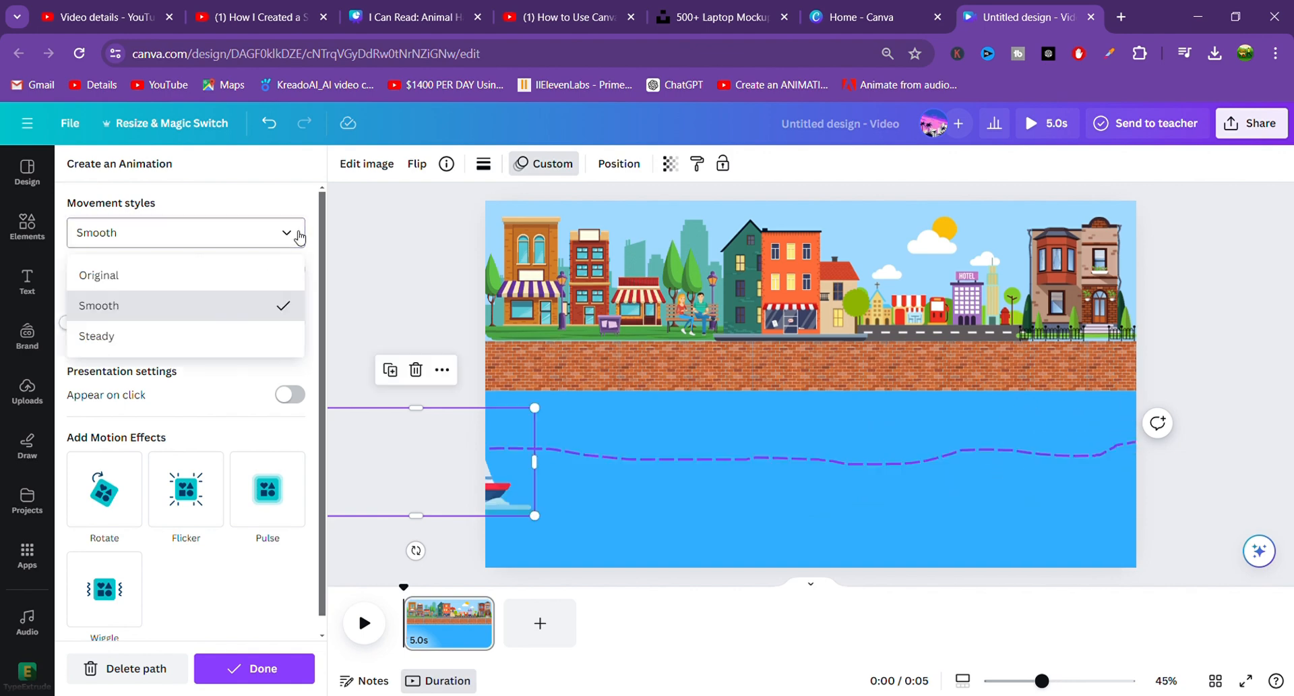
click(156, 343)
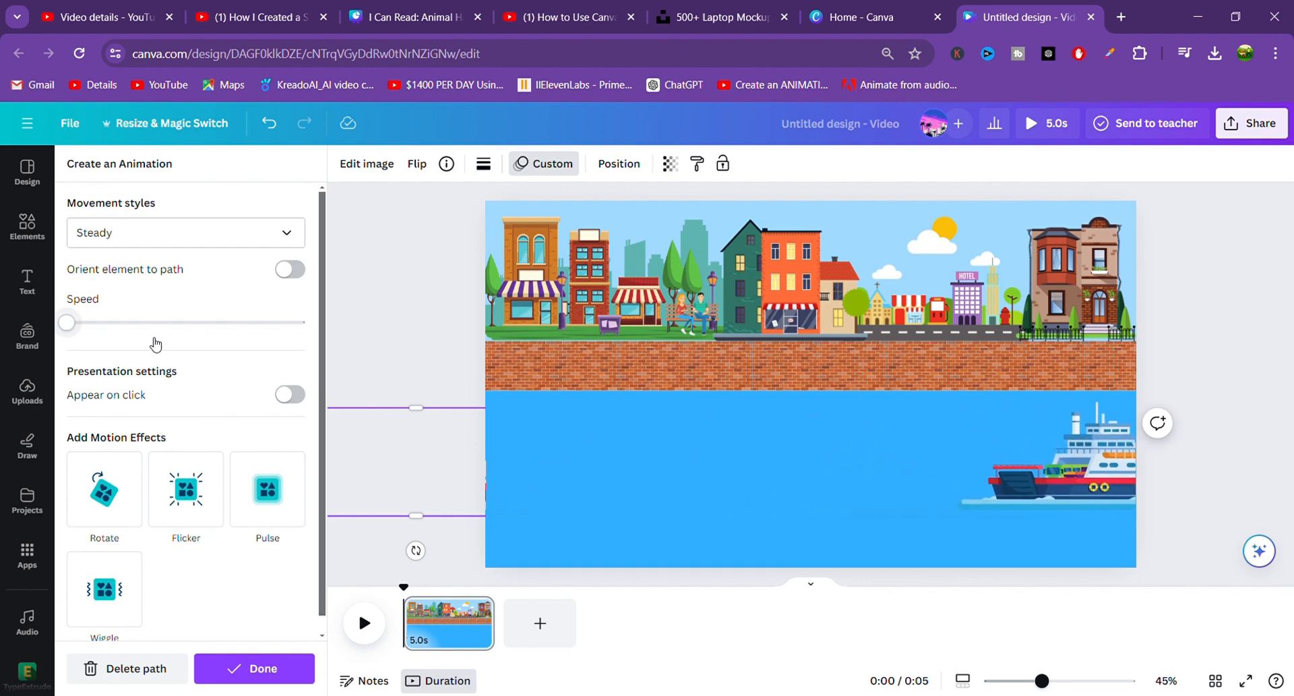
Set the ferry animation's speed slightly above the slowest setting and finish the animation
click(95, 326)
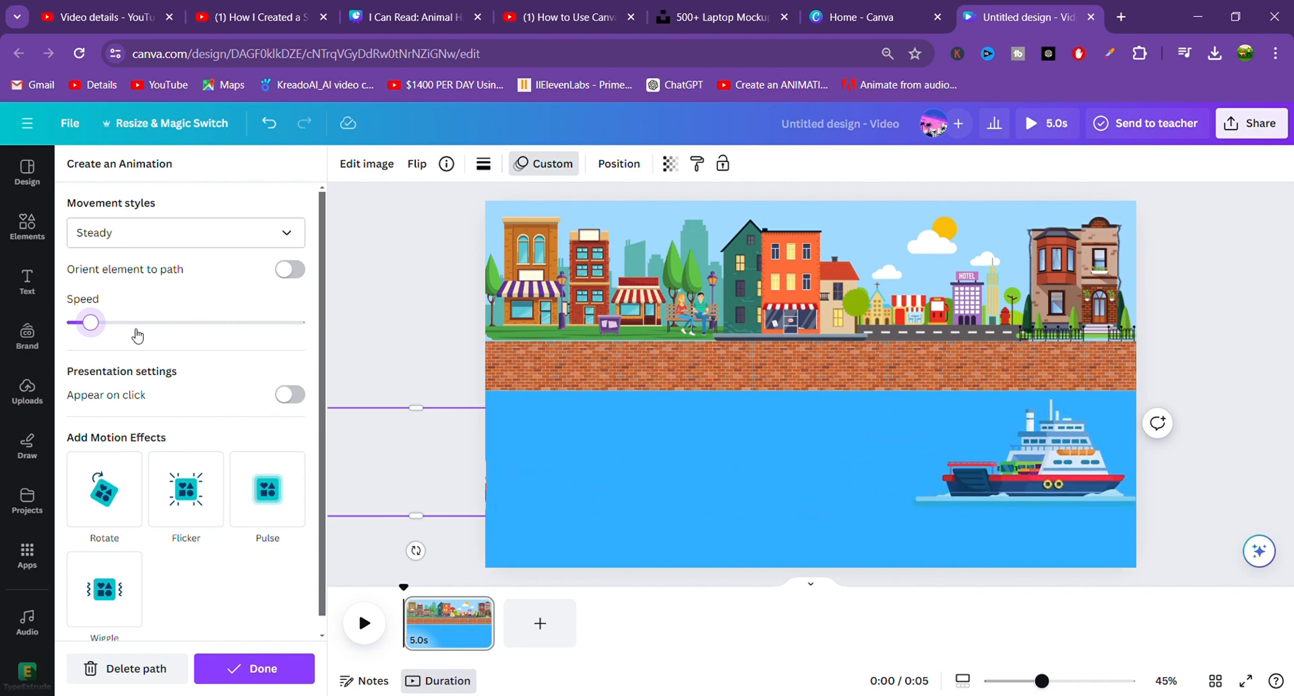
click(129, 324)
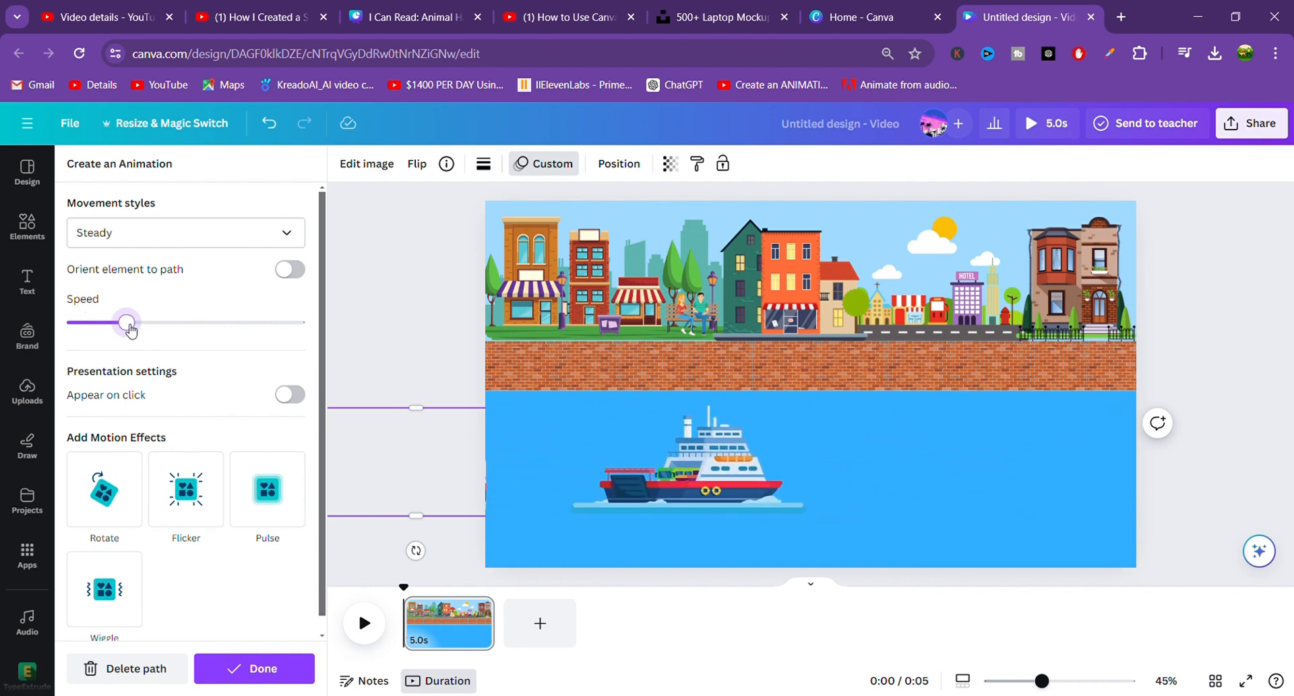
click(97, 325)
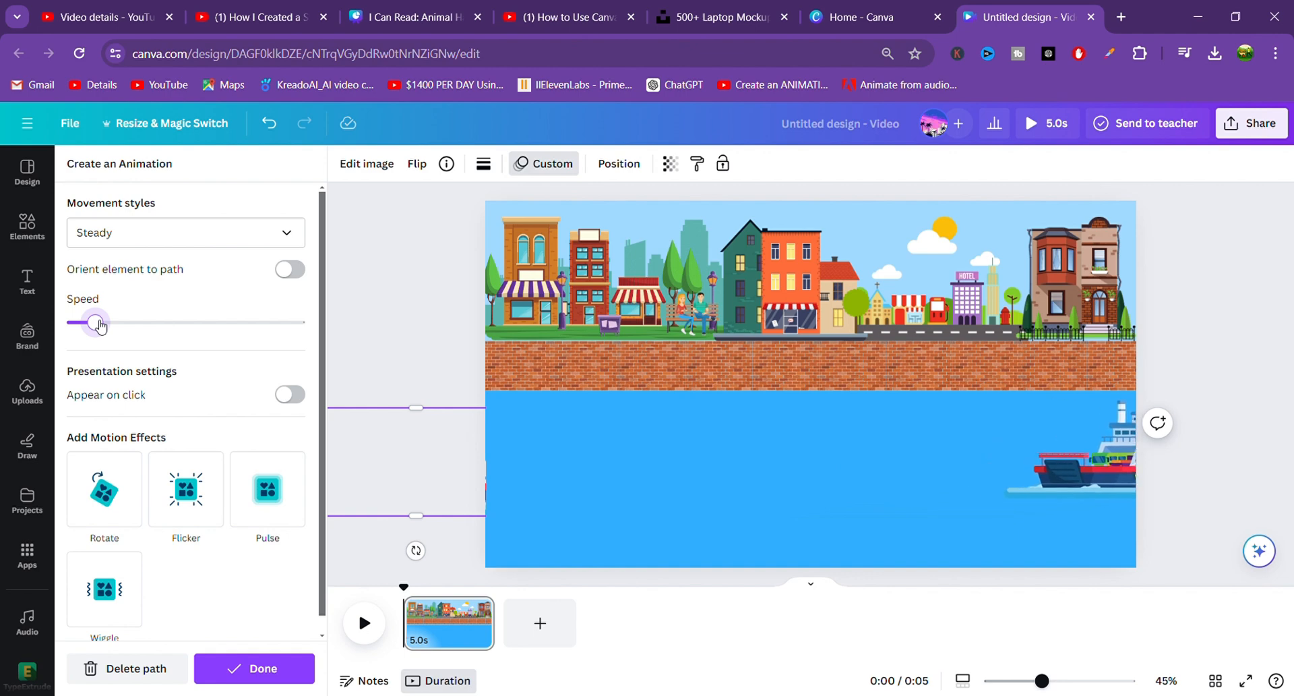
drag(97, 324, 80, 323)
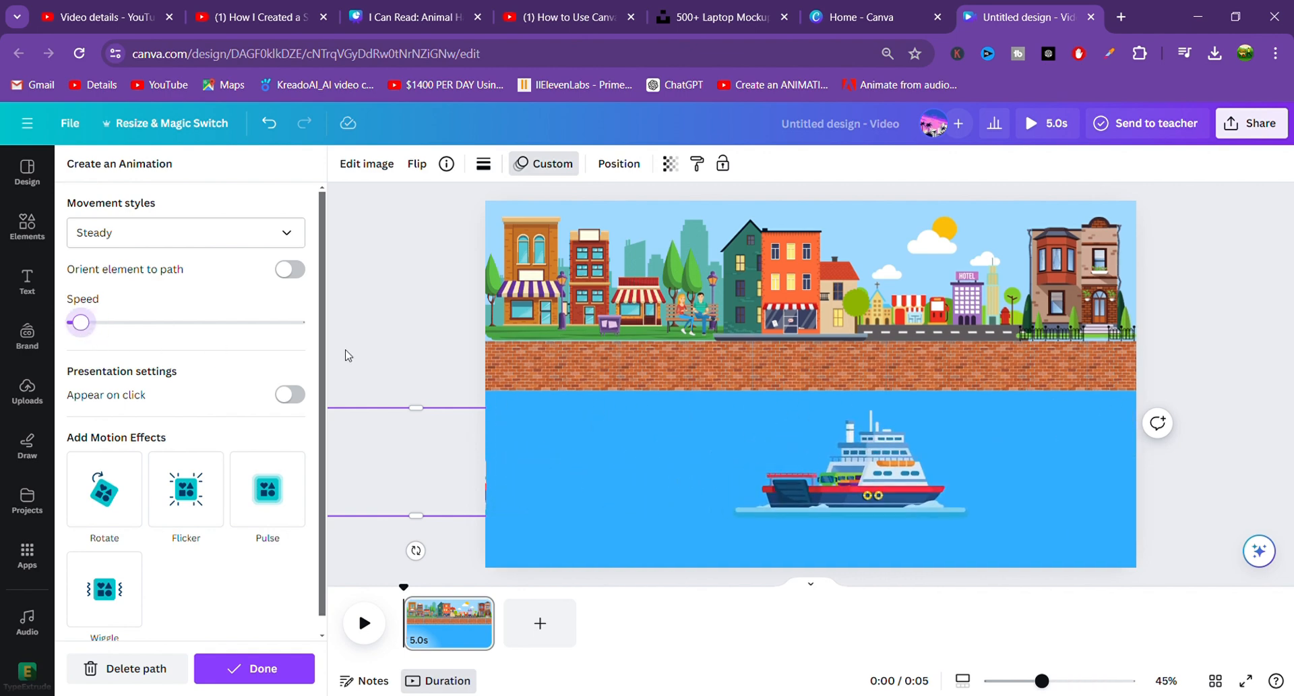
click(271, 667)
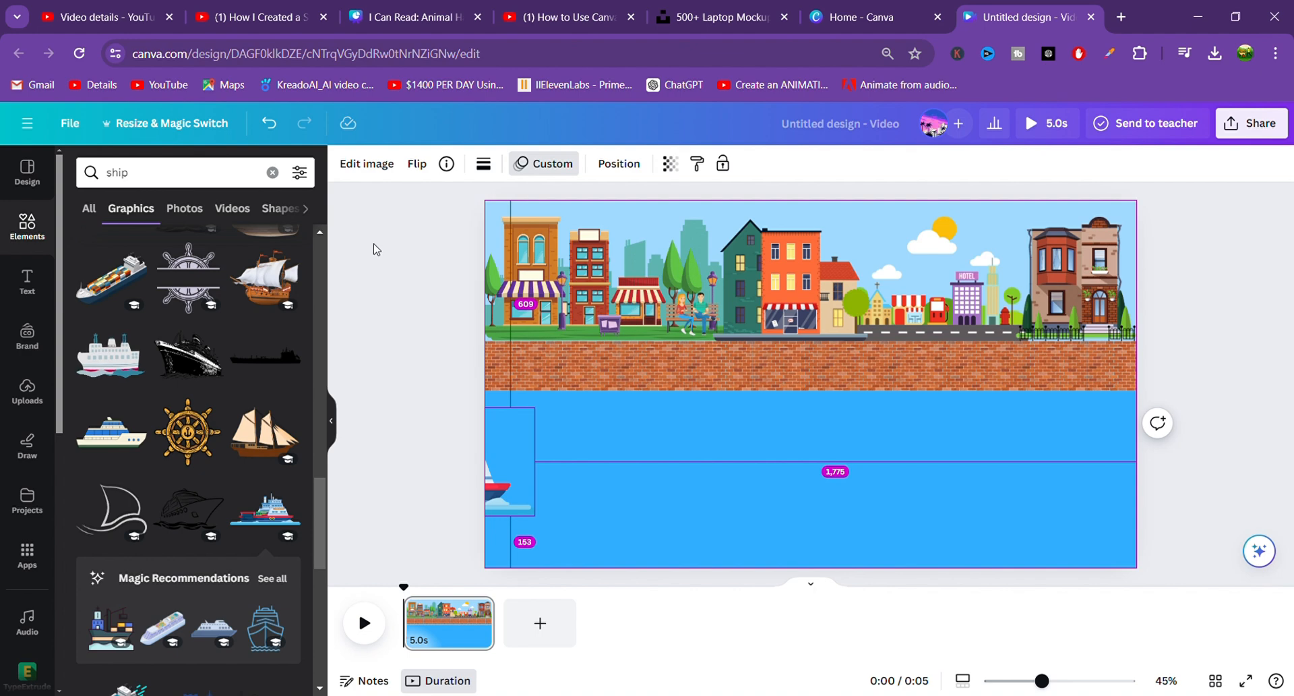
Replace the element search with "walking person" and show all of the graphics results
click(273, 174)
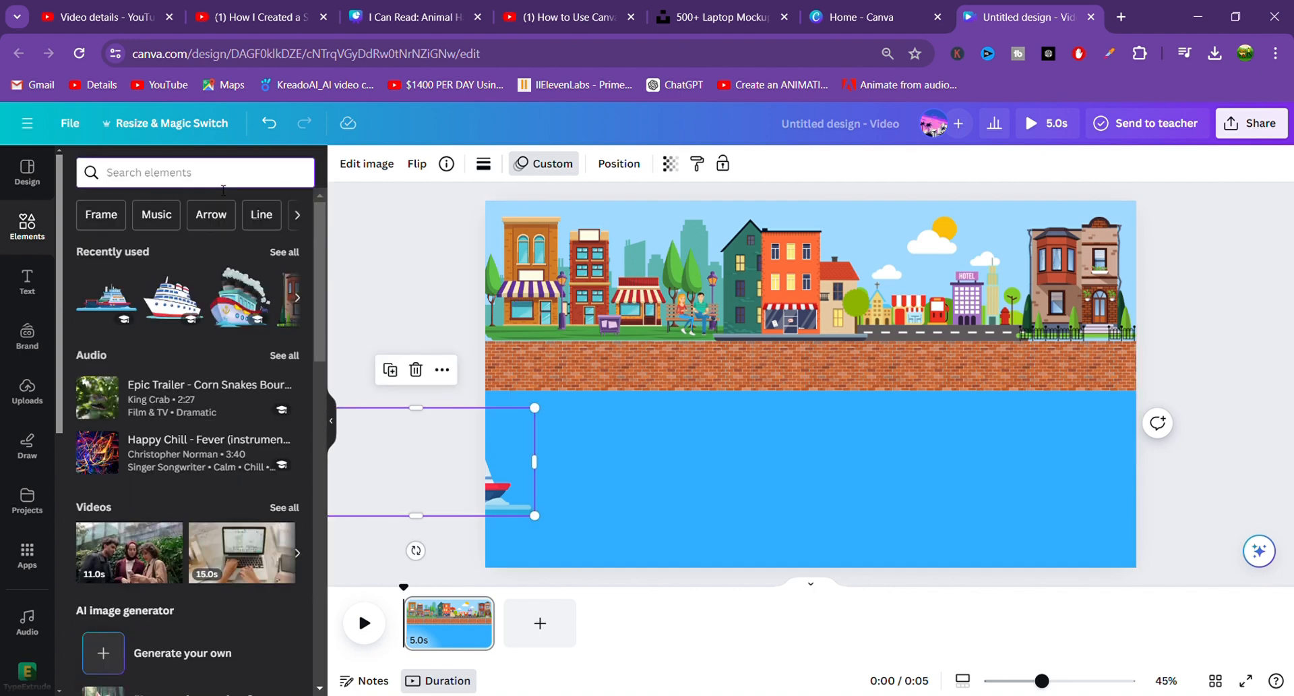
text(wa)
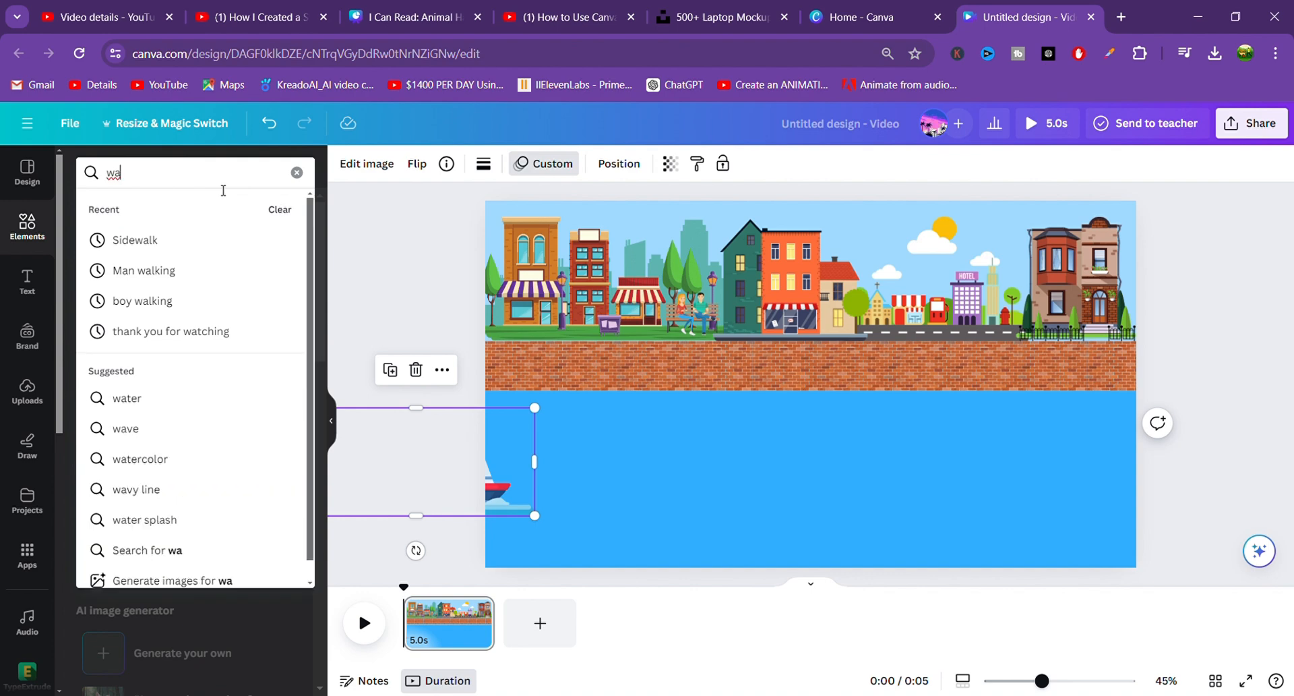
text(lk)
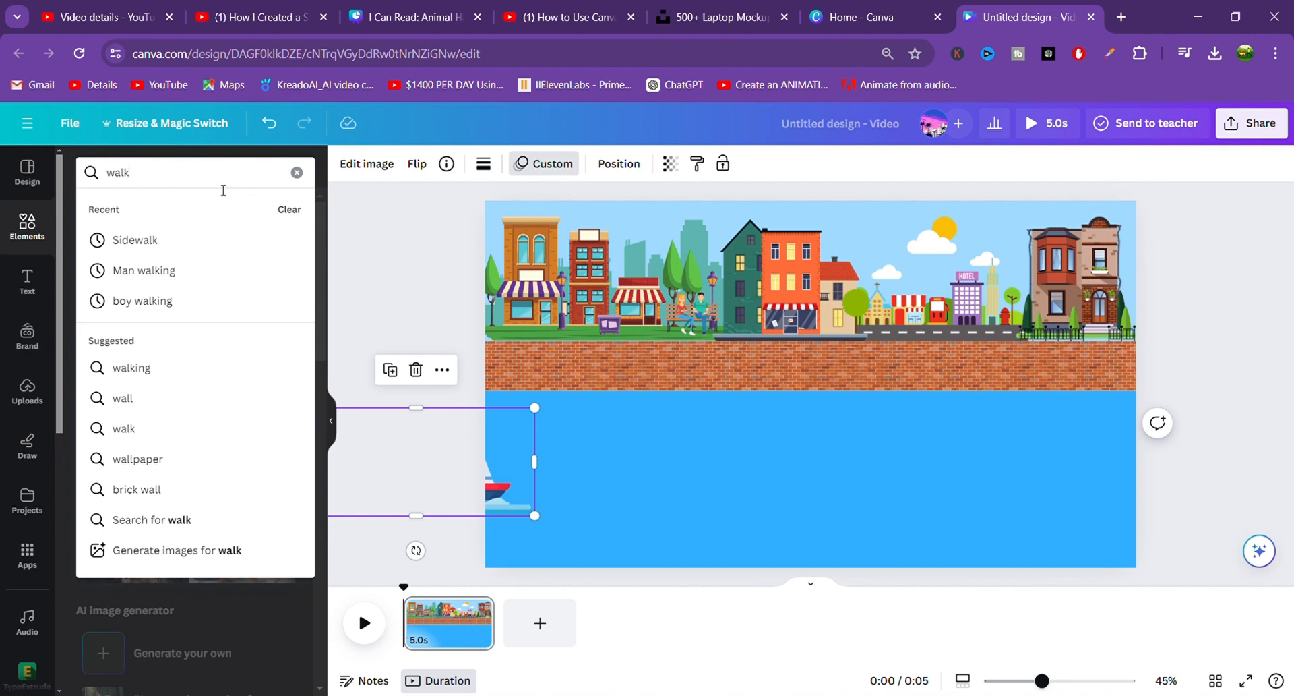
text(ing)
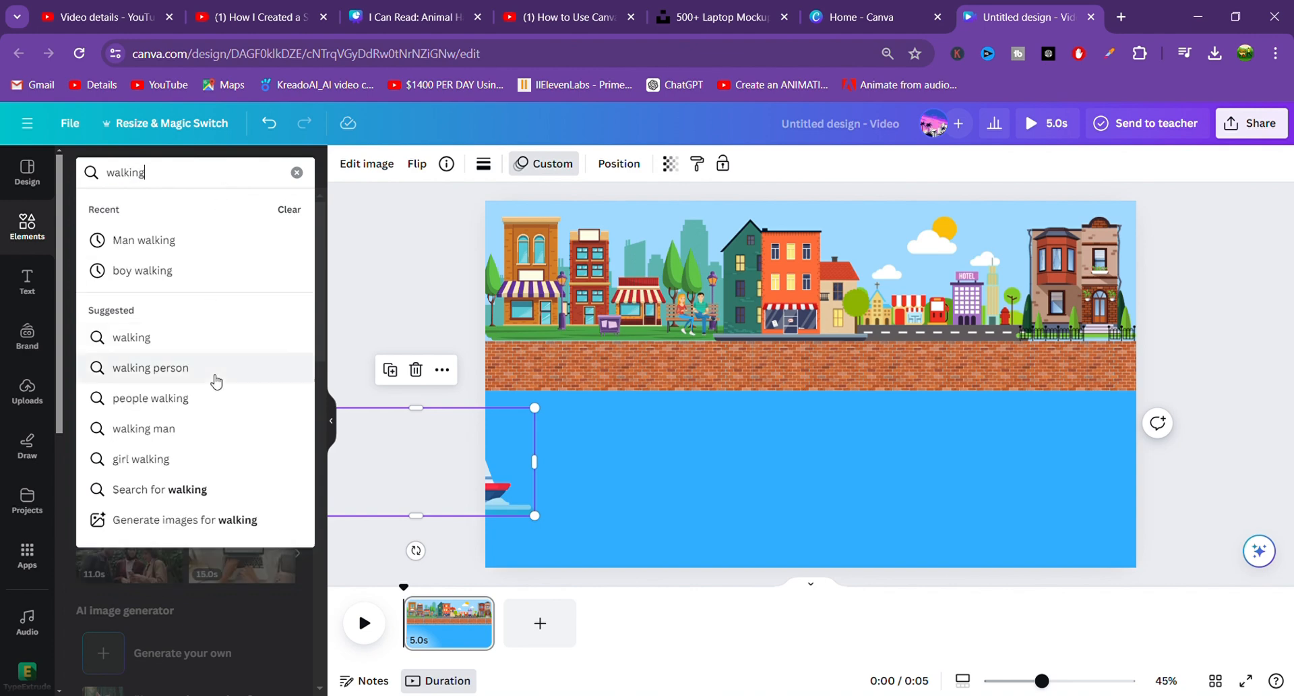
click(216, 377)
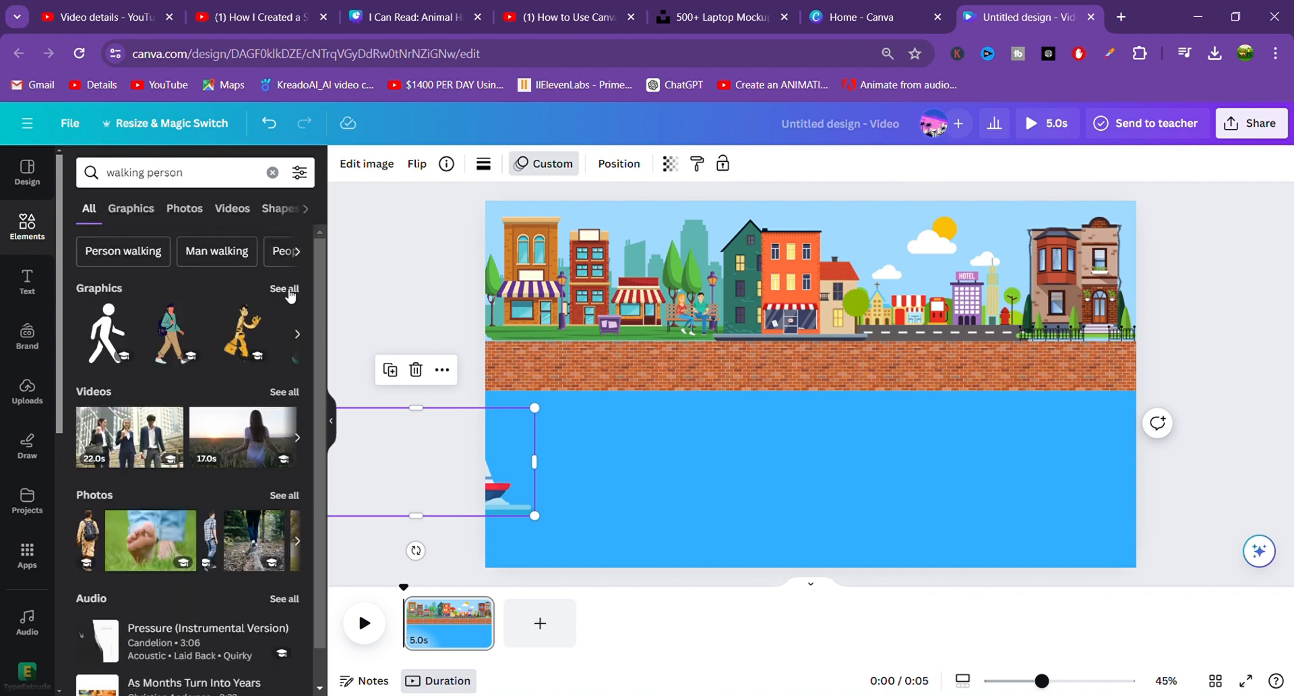
click(286, 289)
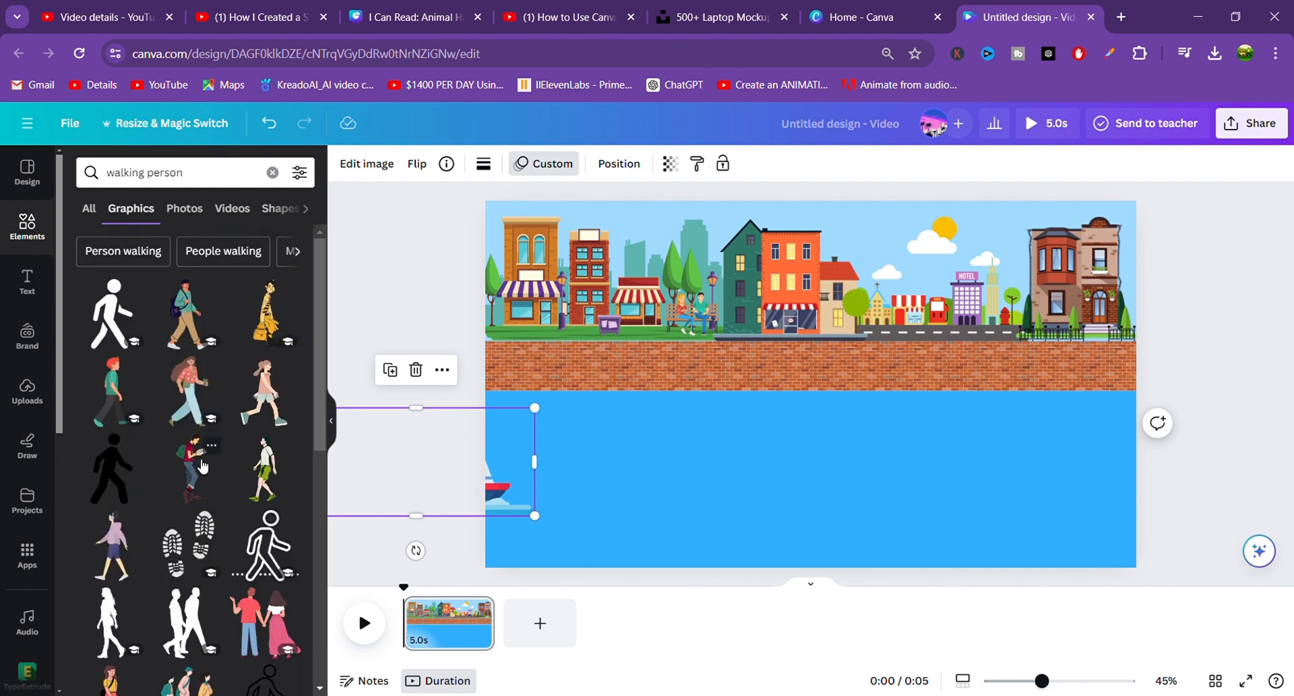
Add the walking man with backpack and book, and place him at reduced size on the grass at the page's left edge
click(202, 465)
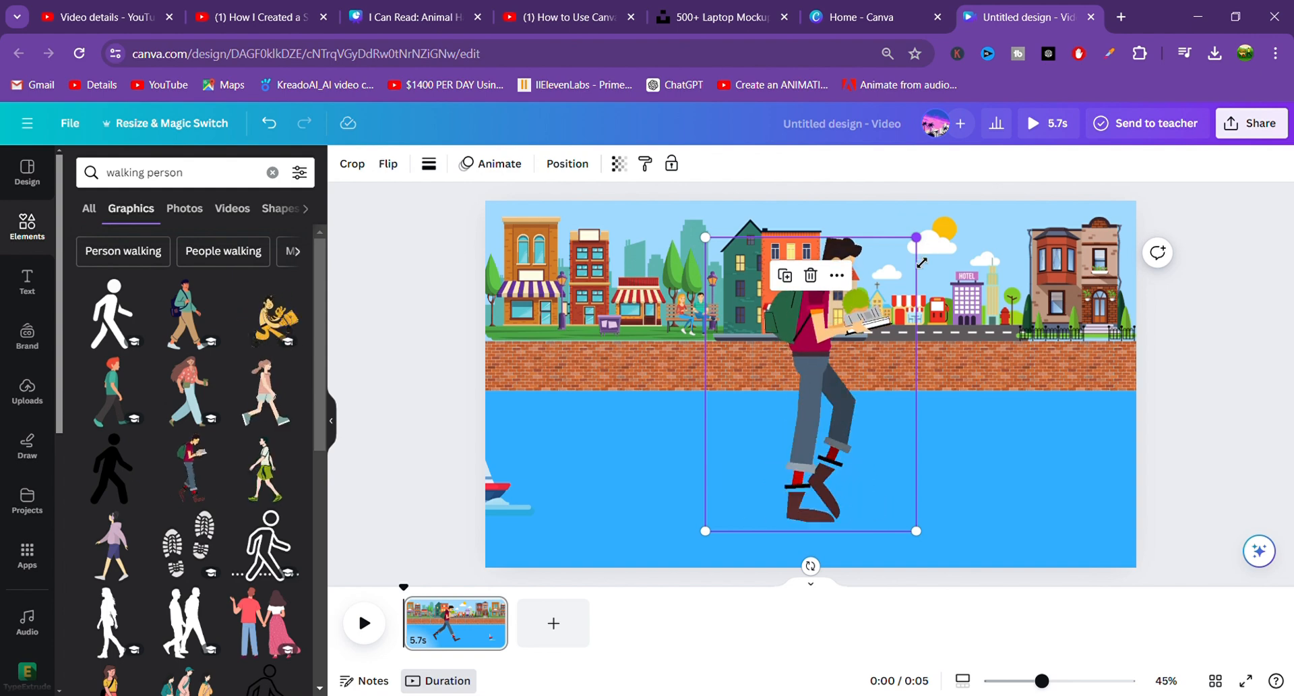
drag(915, 237, 531, 292)
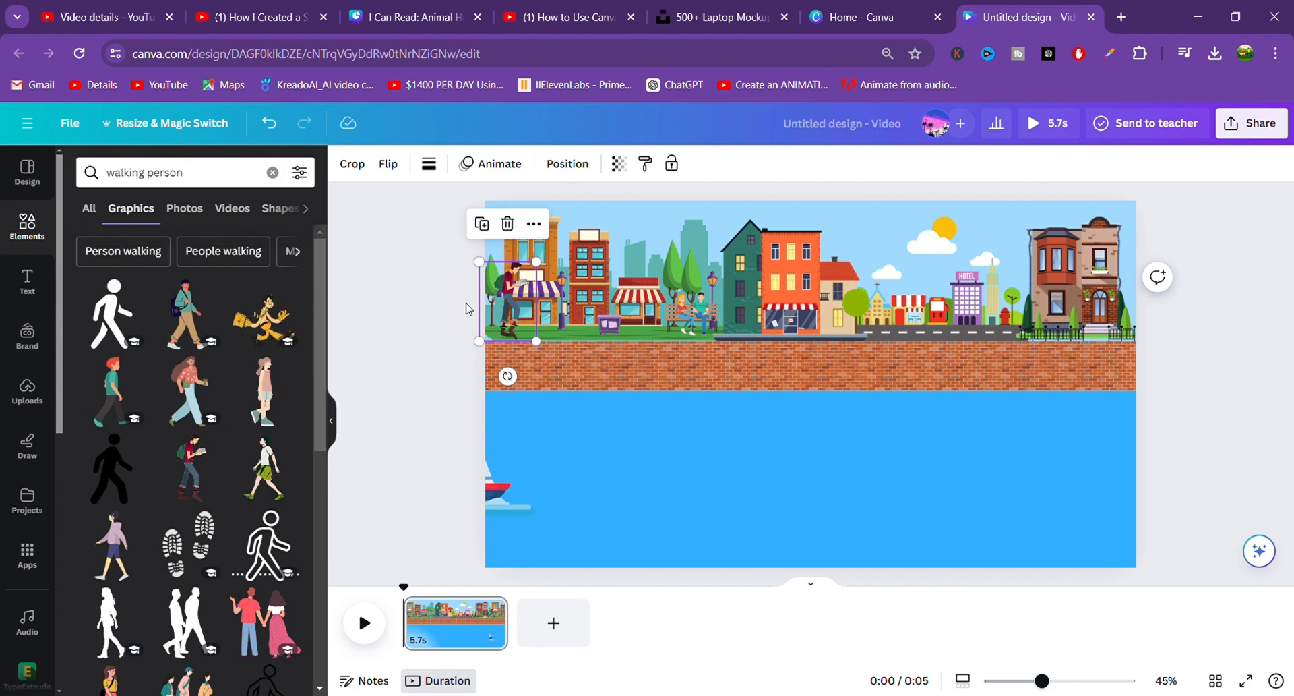
drag(506, 301, 504, 304)
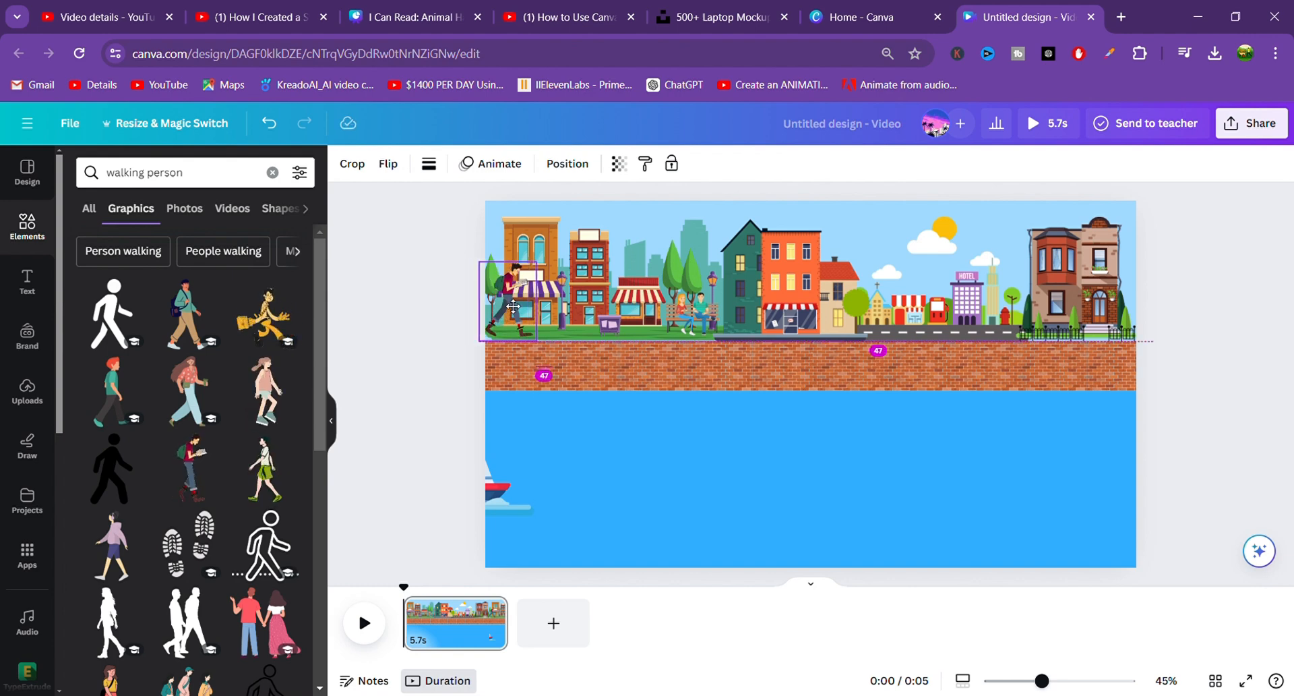
drag(517, 306, 511, 303)
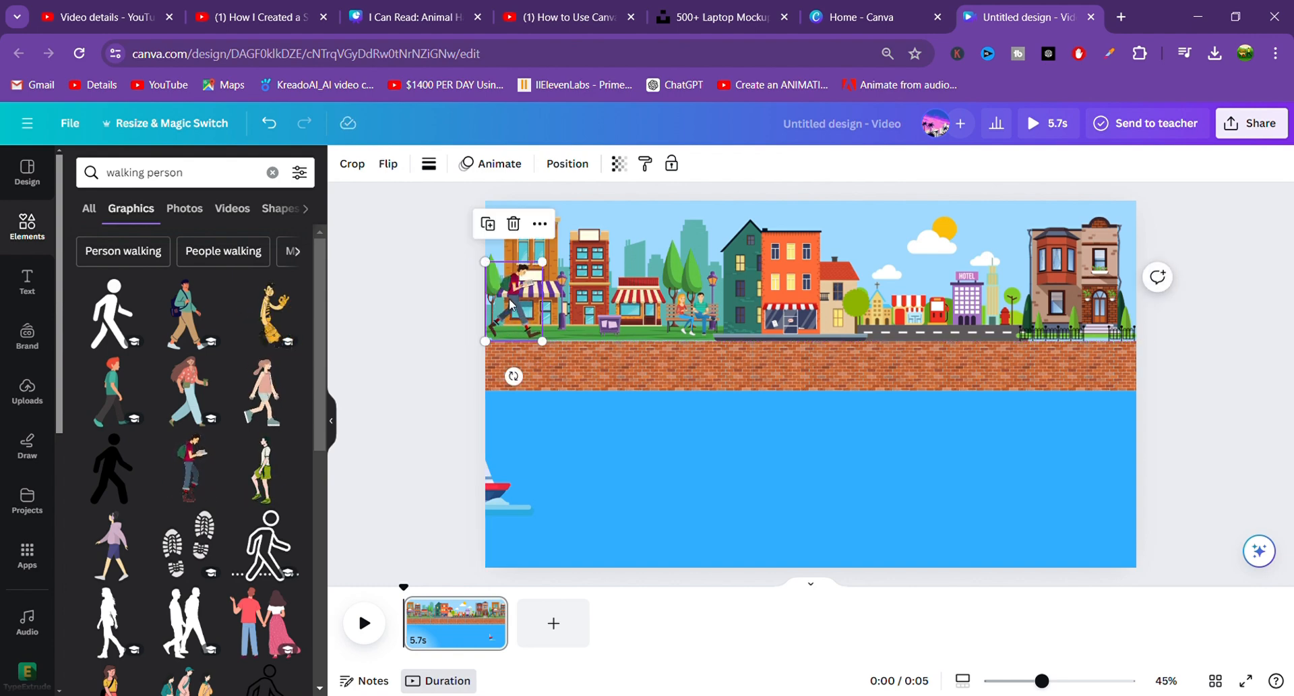
Create a custom animation for the walking man, moving him in a straight path along the street to the brownstone house
click(486, 167)
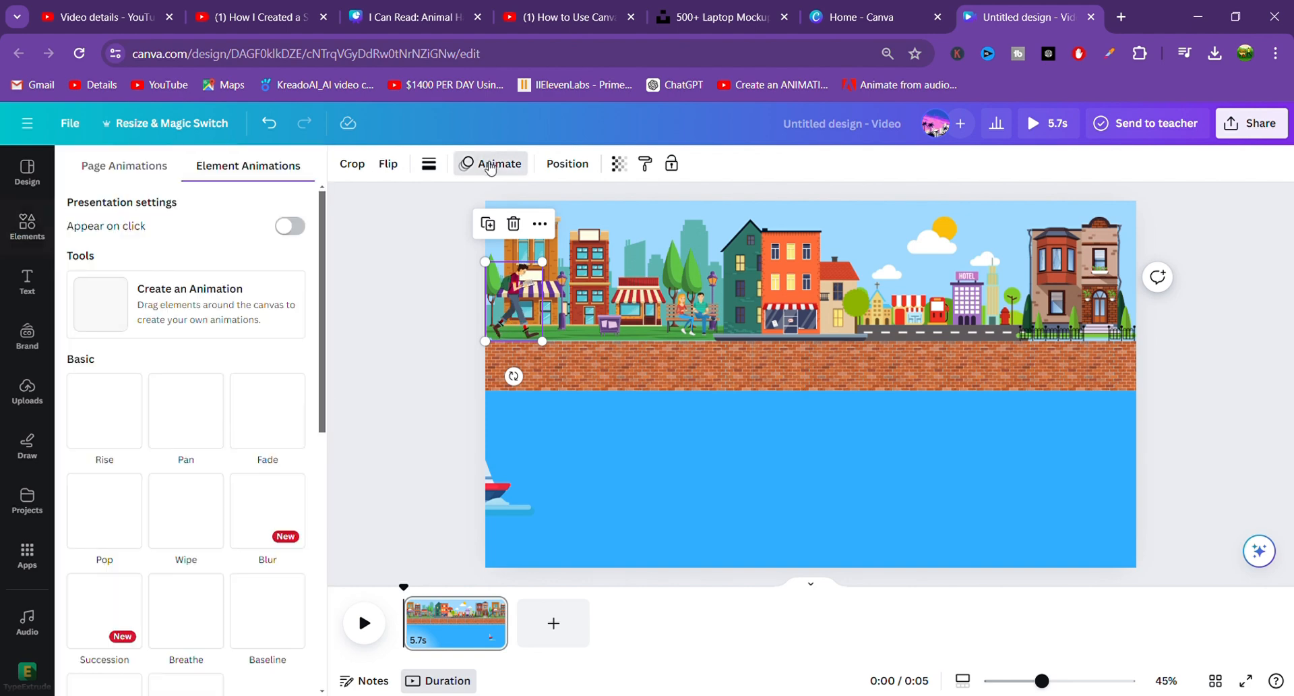
click(146, 312)
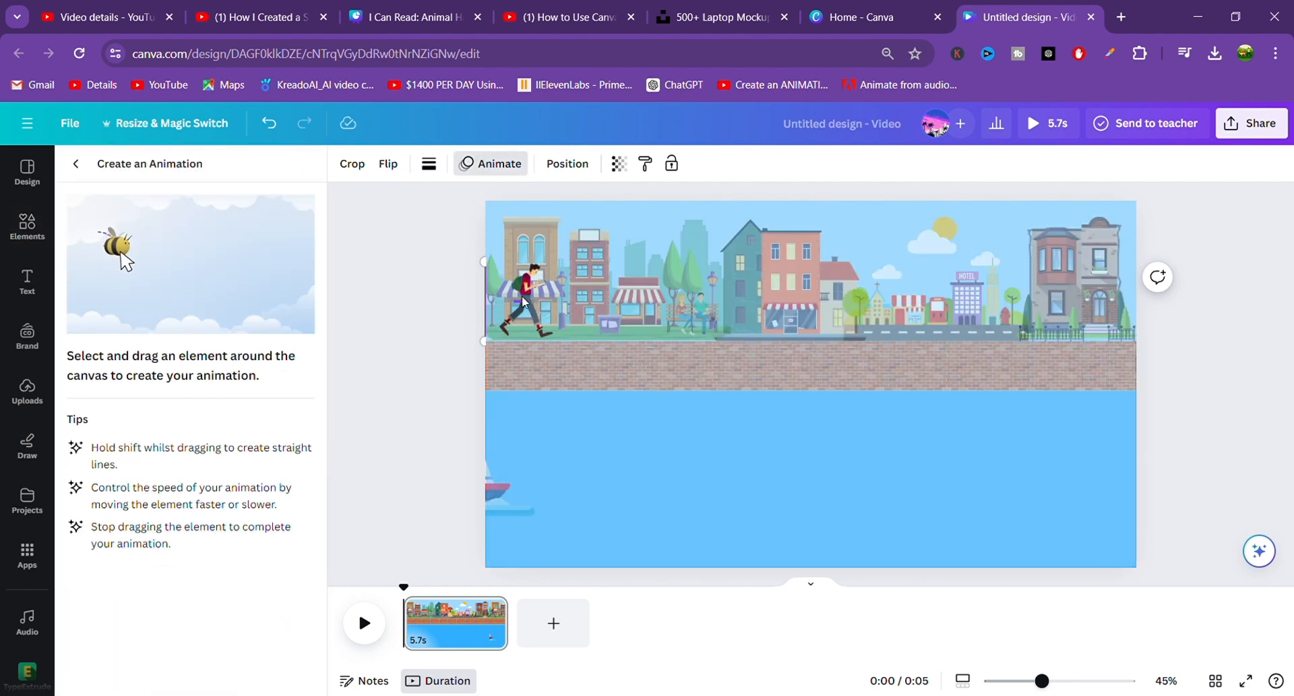
drag(571, 303, 971, 307)
right_click(956, 306)
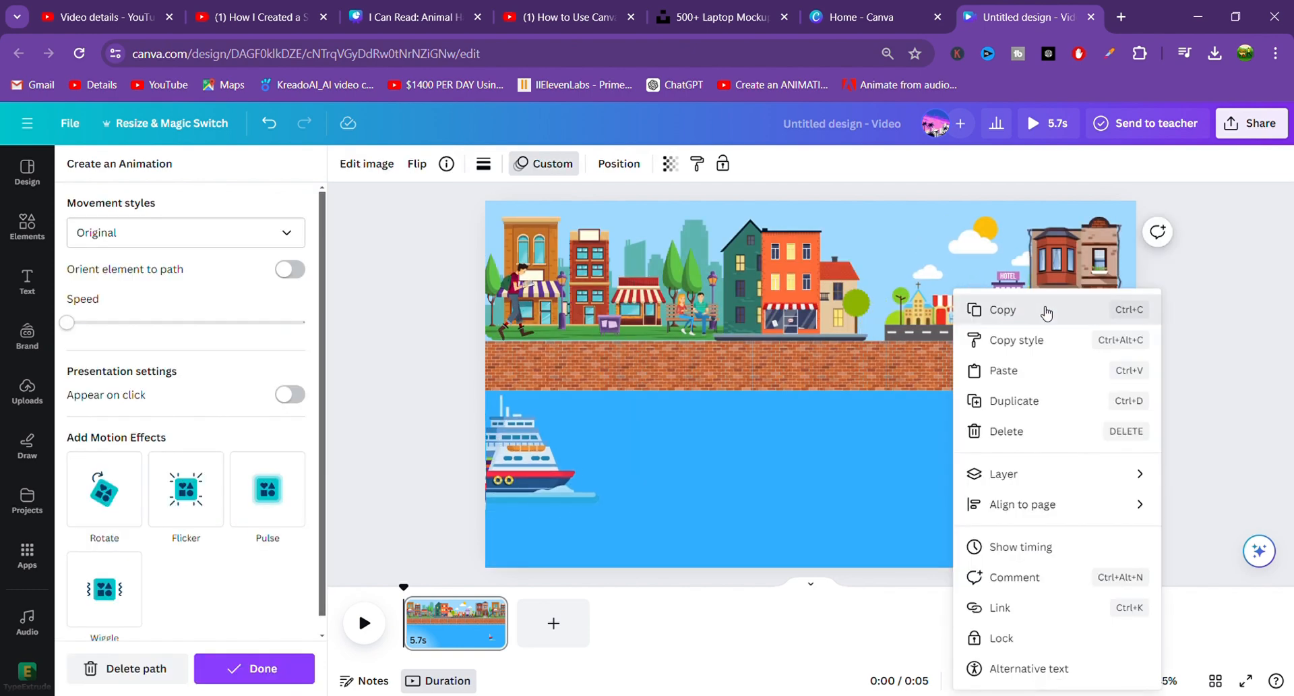
click(1017, 340)
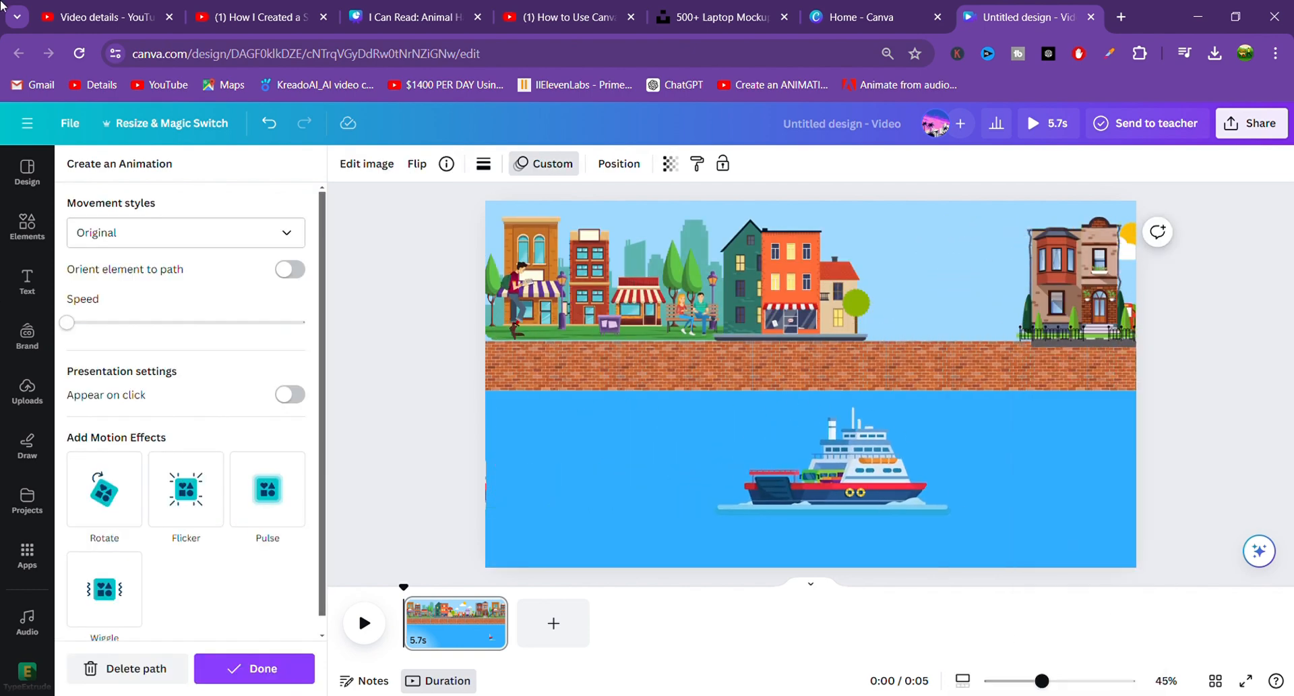
click(1244, 265)
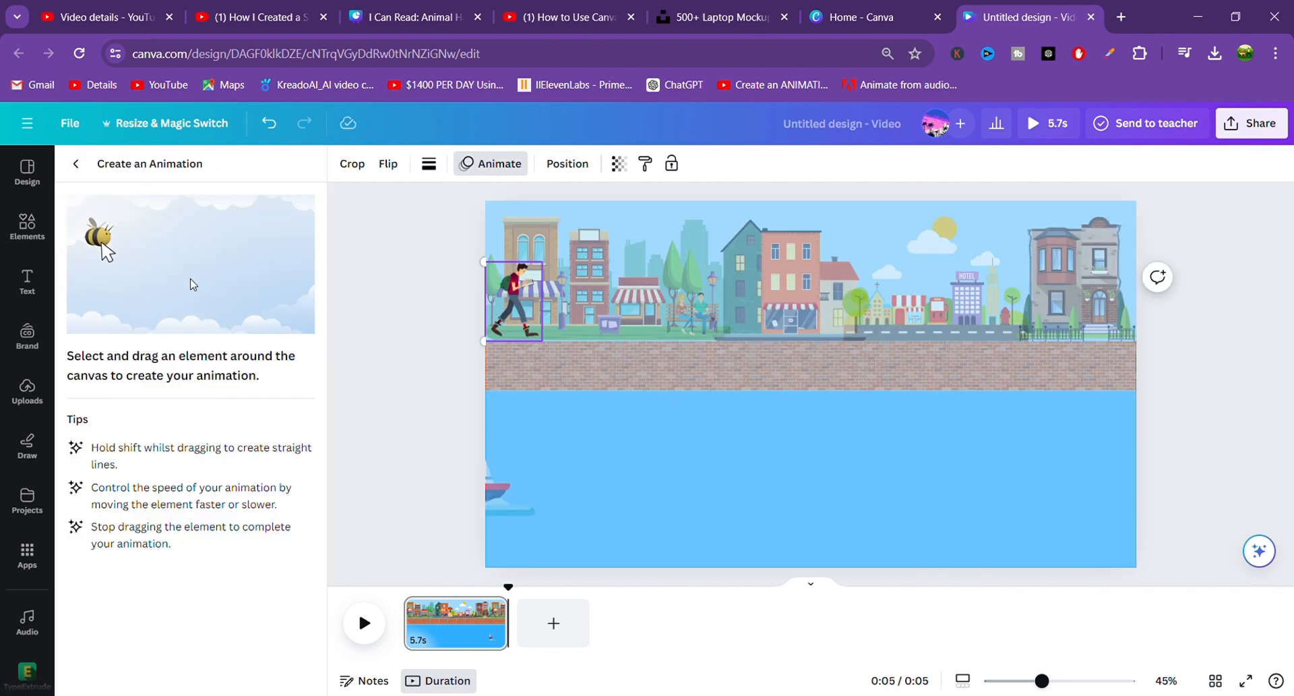
drag(504, 307, 1068, 310)
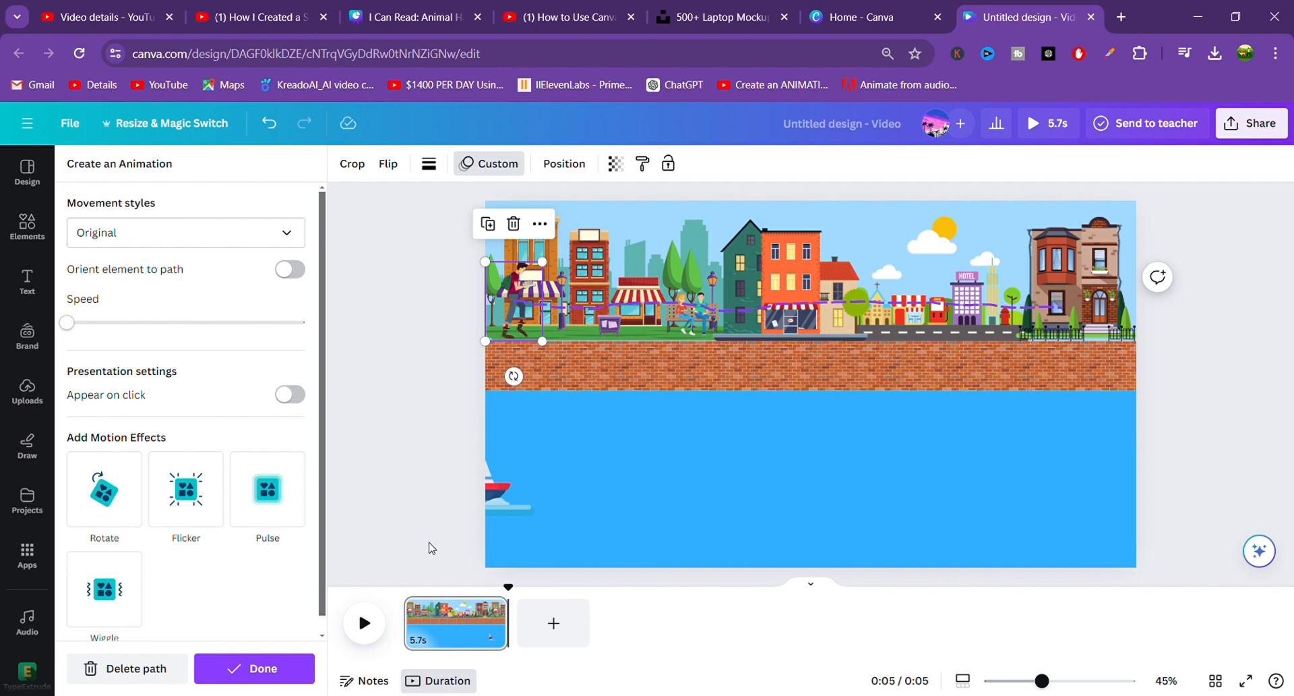
key(Escape)
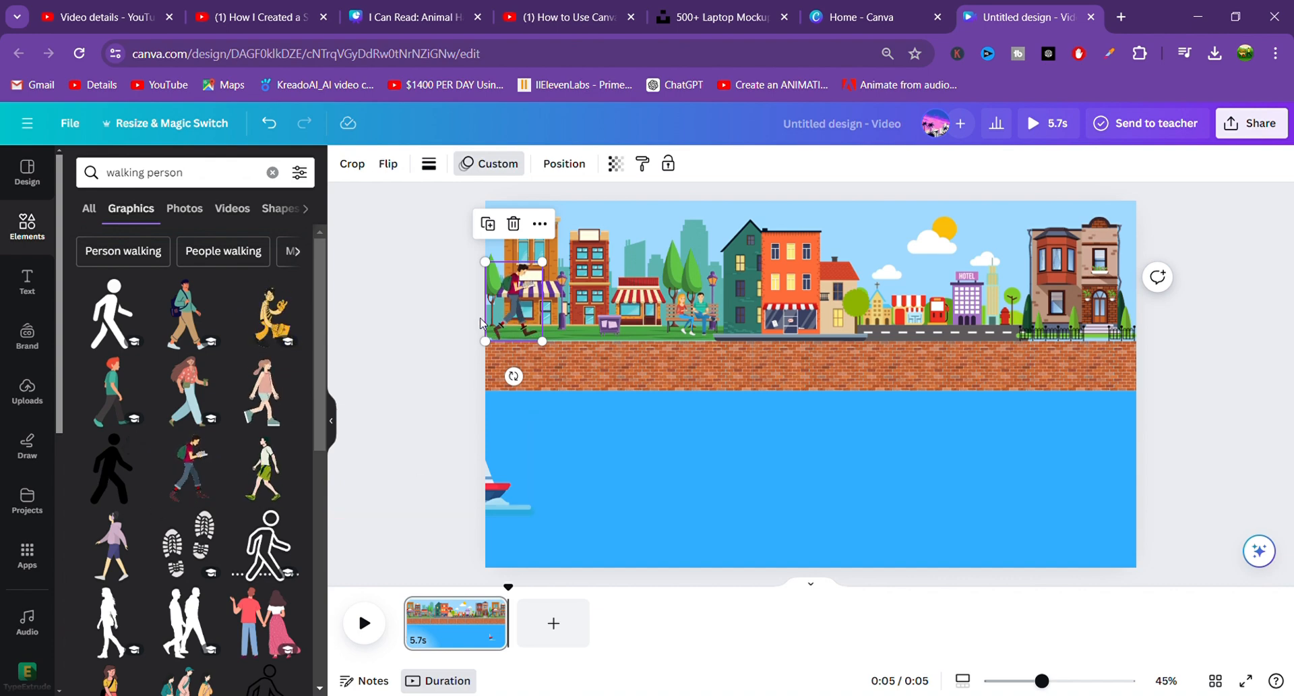
click(1190, 241)
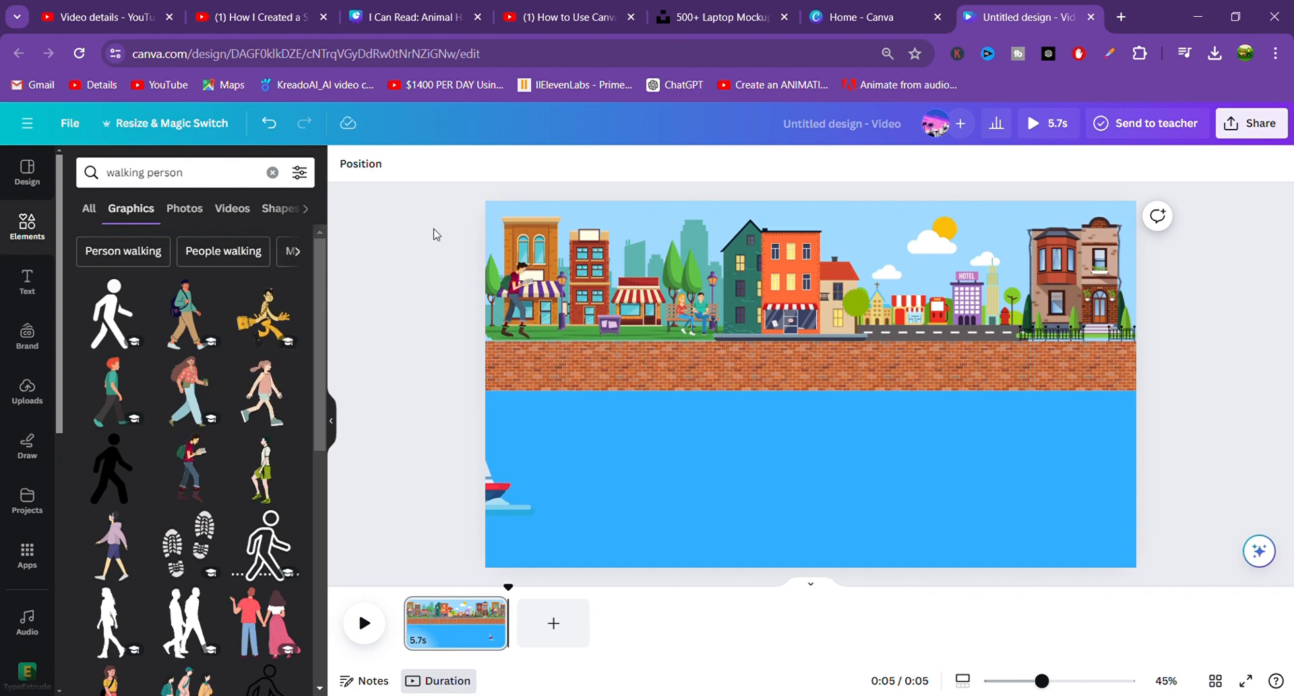
Select the street buildings, walking man and brick wall together and move them slightly down over the water
drag(550, 260, 1138, 388)
drag(950, 337, 953, 345)
click(1186, 249)
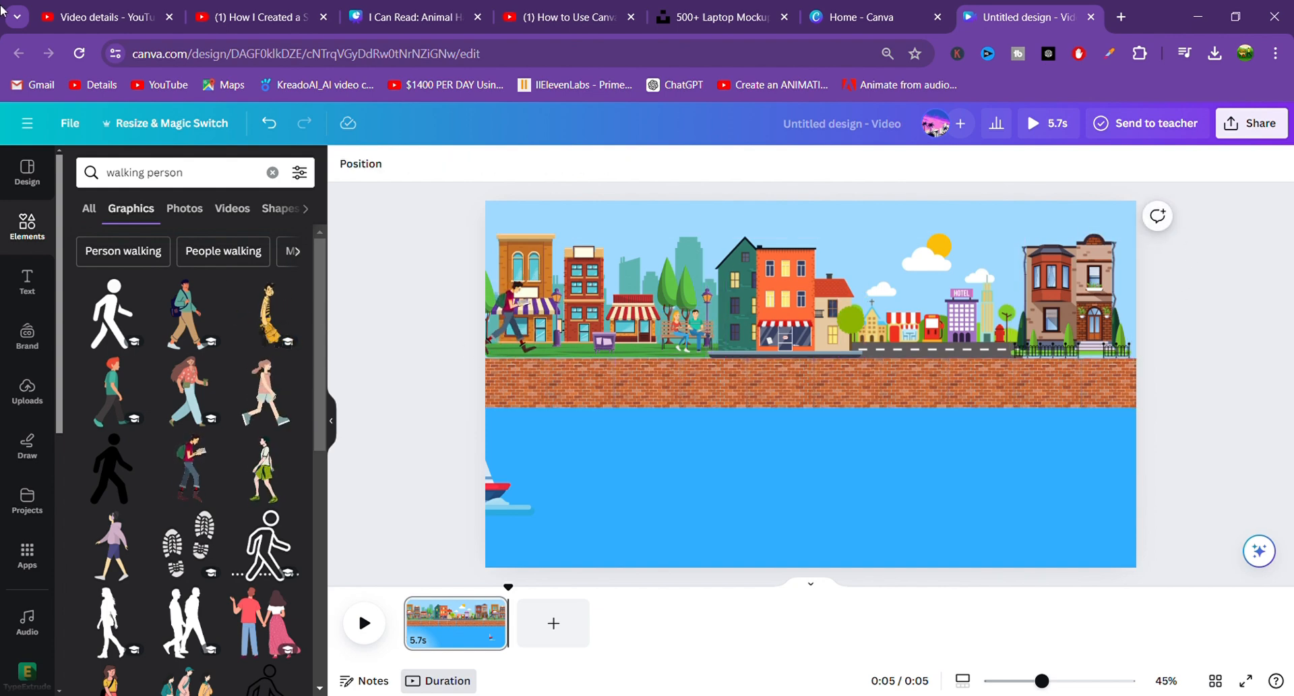
Replace the element search with "cloud" and show all of the graphics results
click(272, 172)
text(clou)
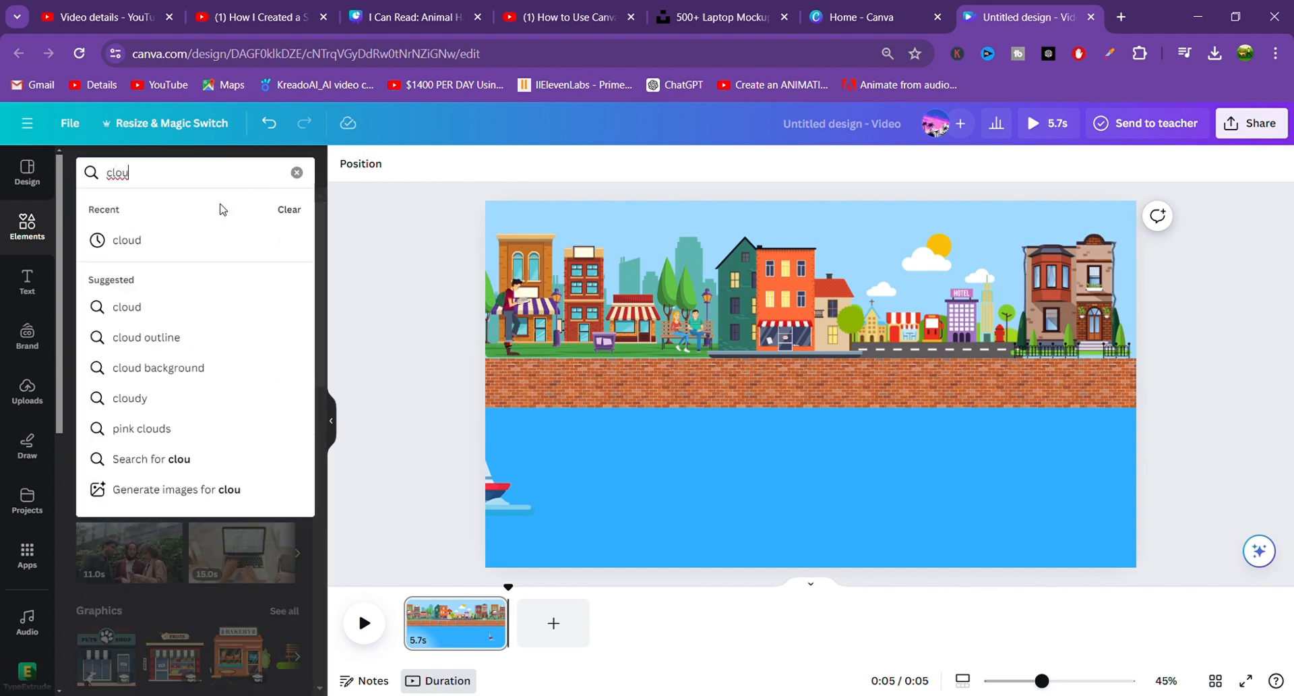
click(189, 242)
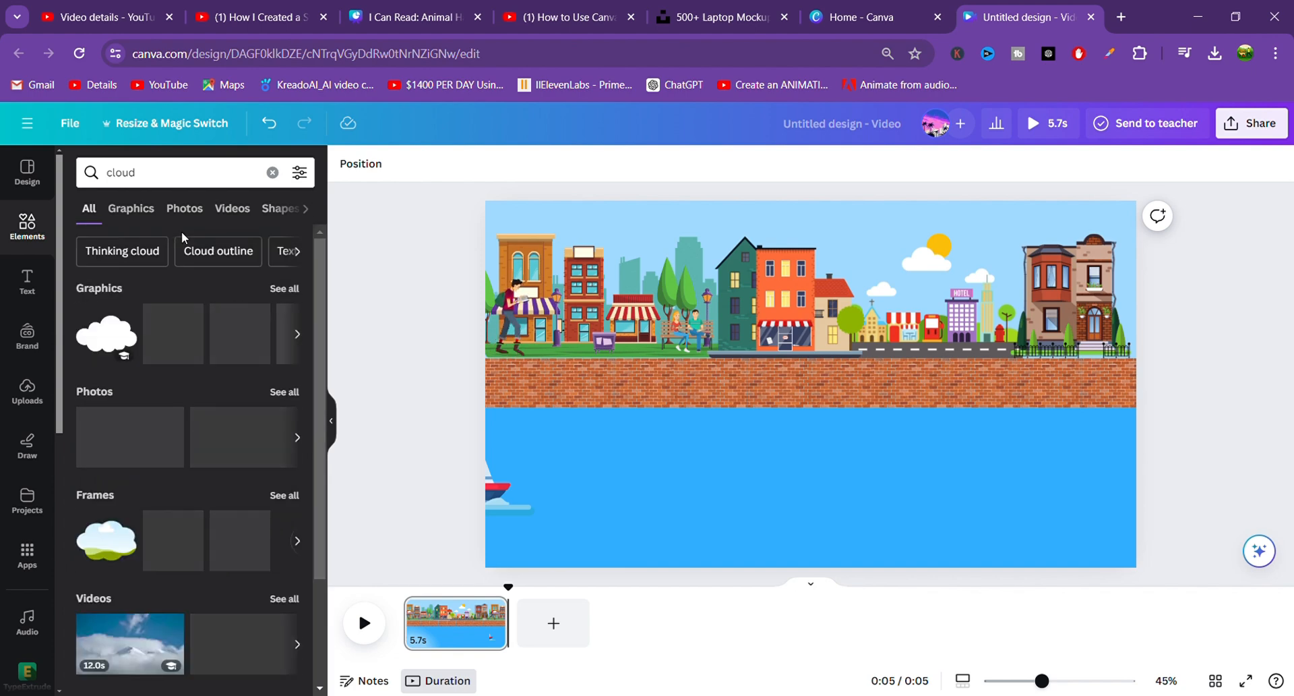
click(284, 289)
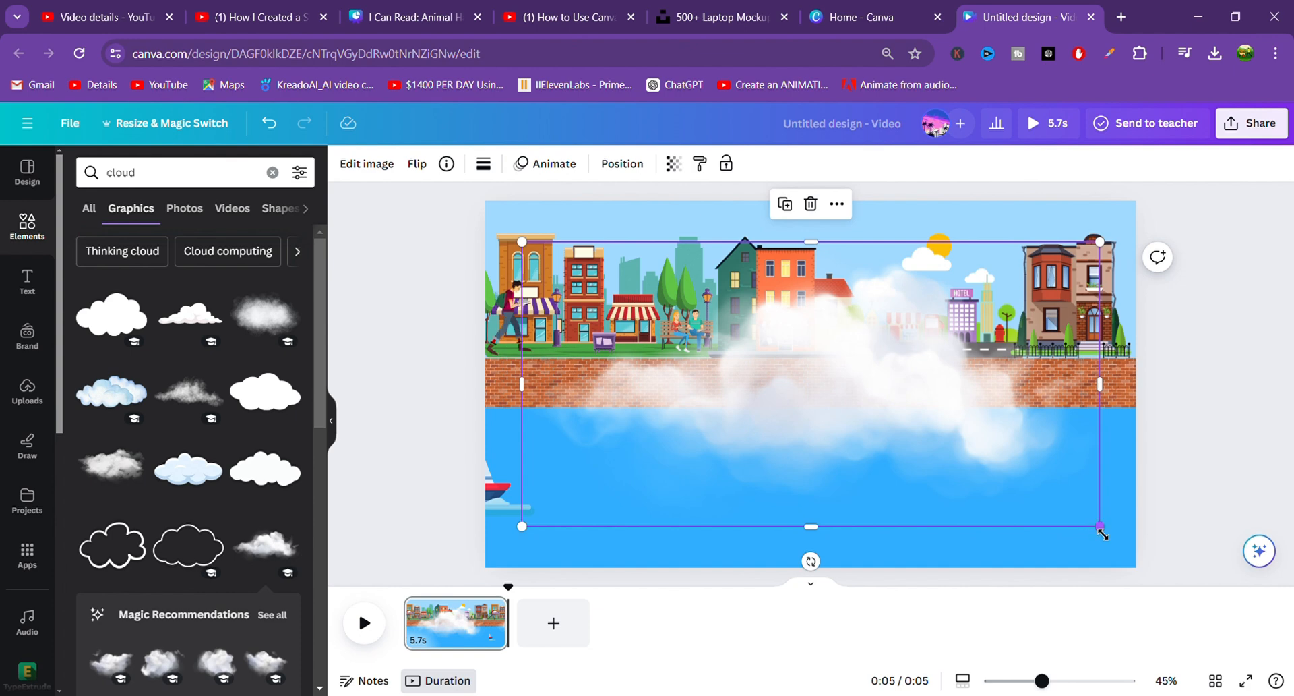
Add two small copies of the wispy white cloud, one above the striped-awning shops and one above the orange building
drag(1102, 534, 636, 240)
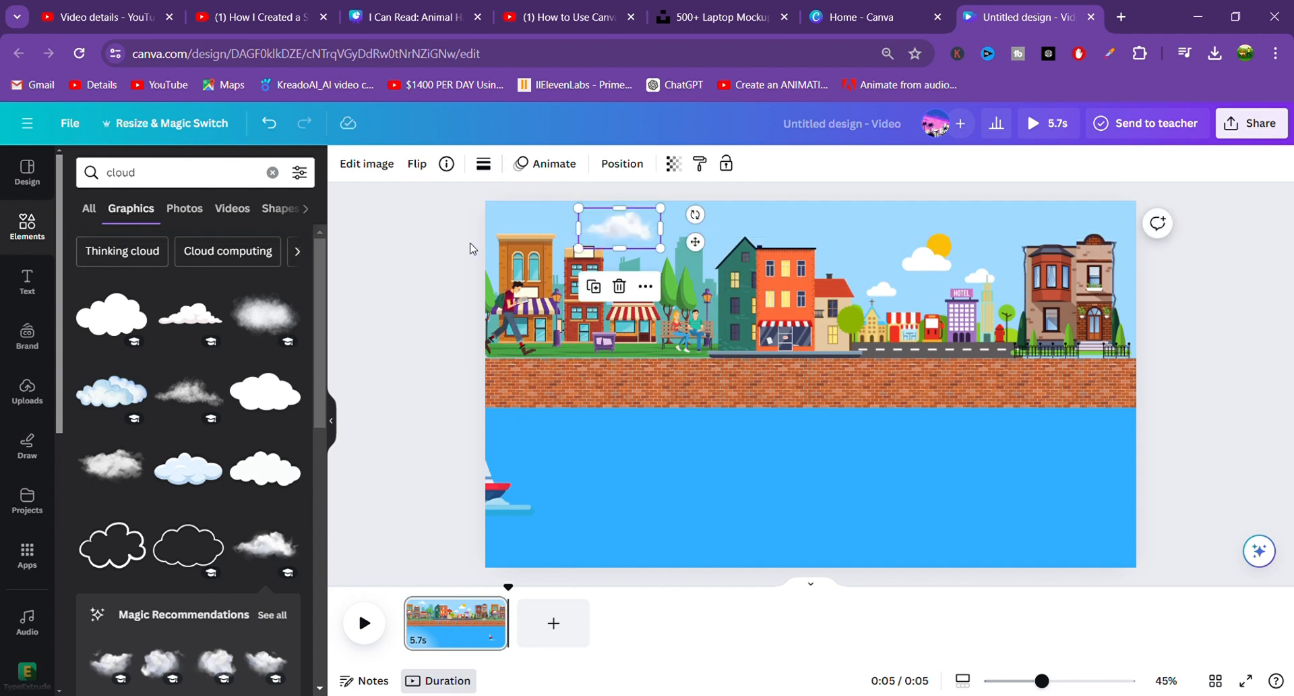
click(440, 242)
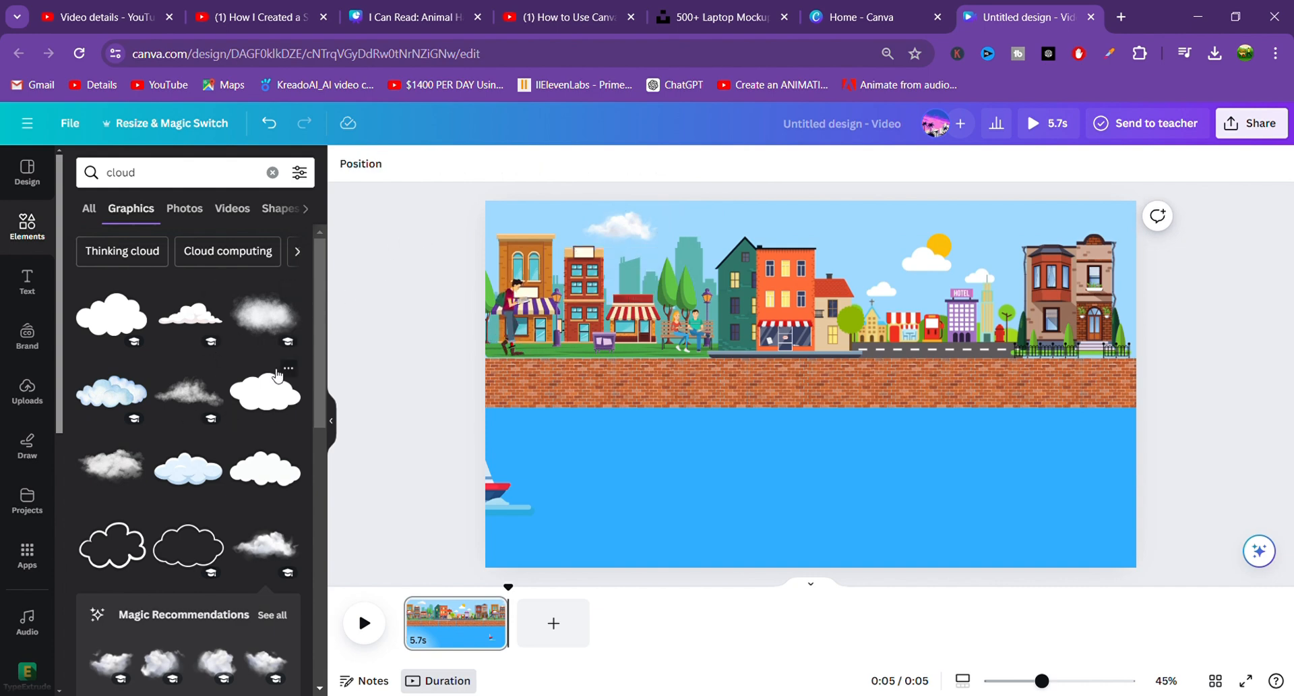
click(266, 551)
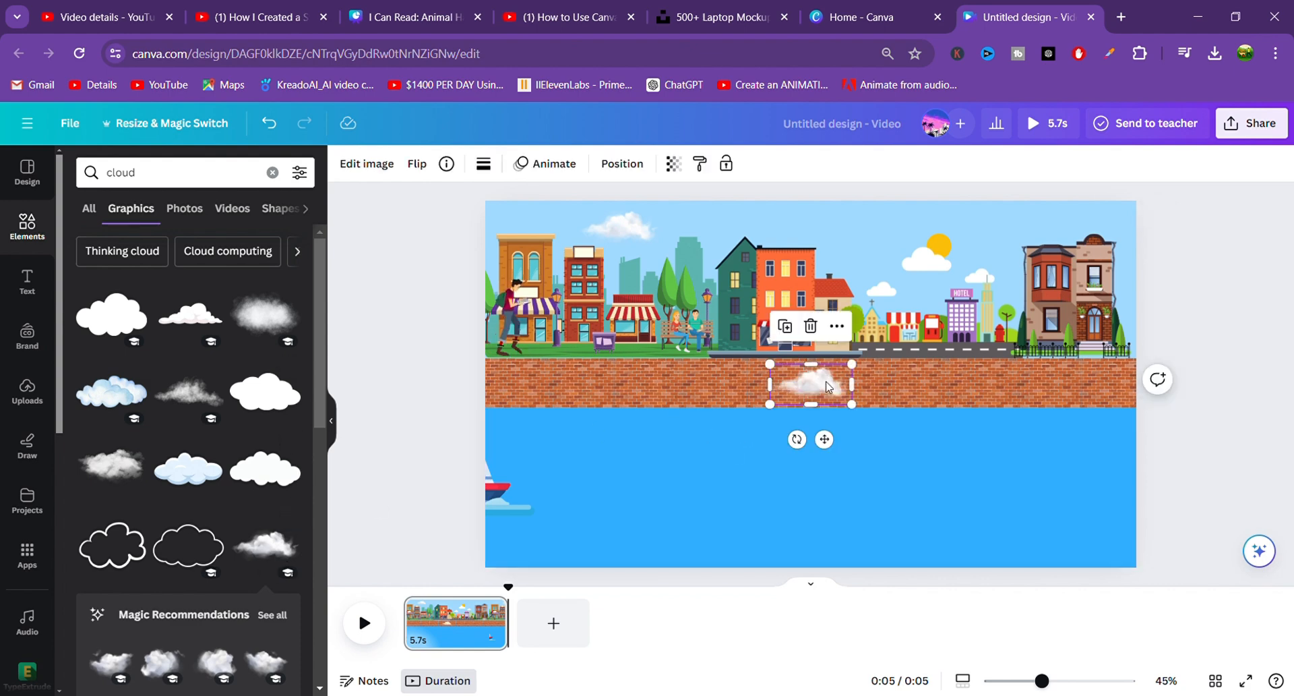
drag(829, 386, 840, 230)
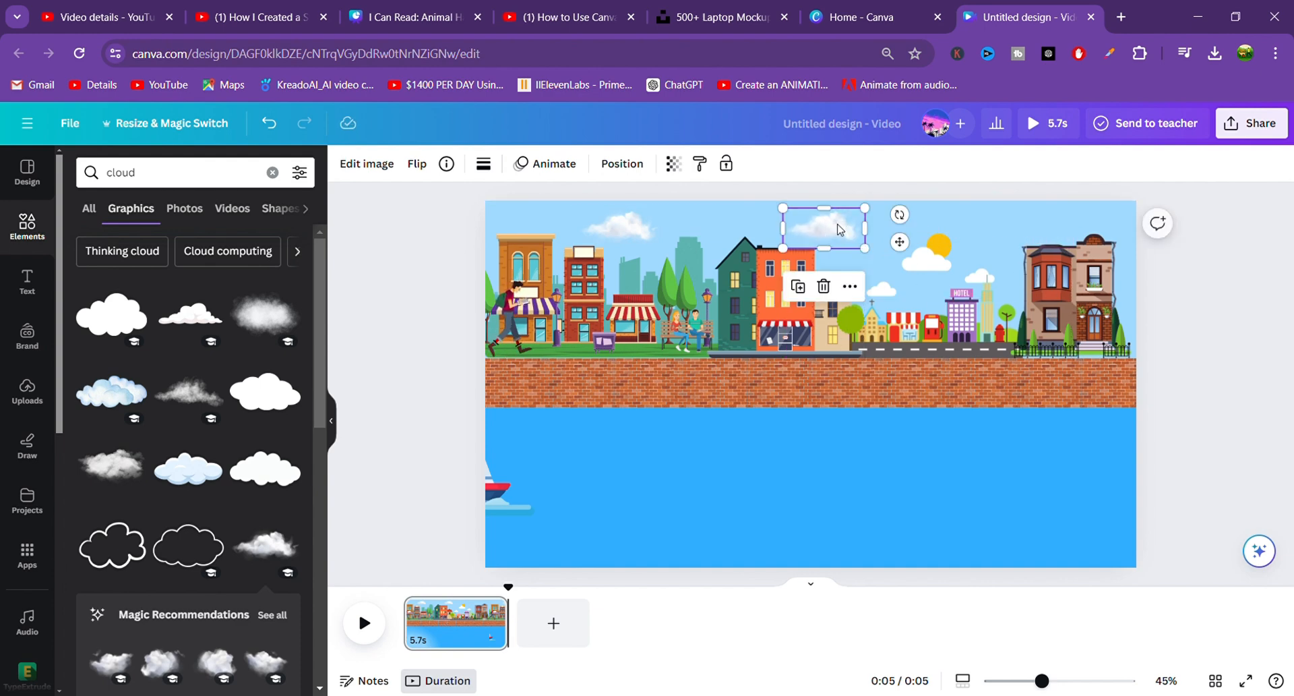
click(966, 218)
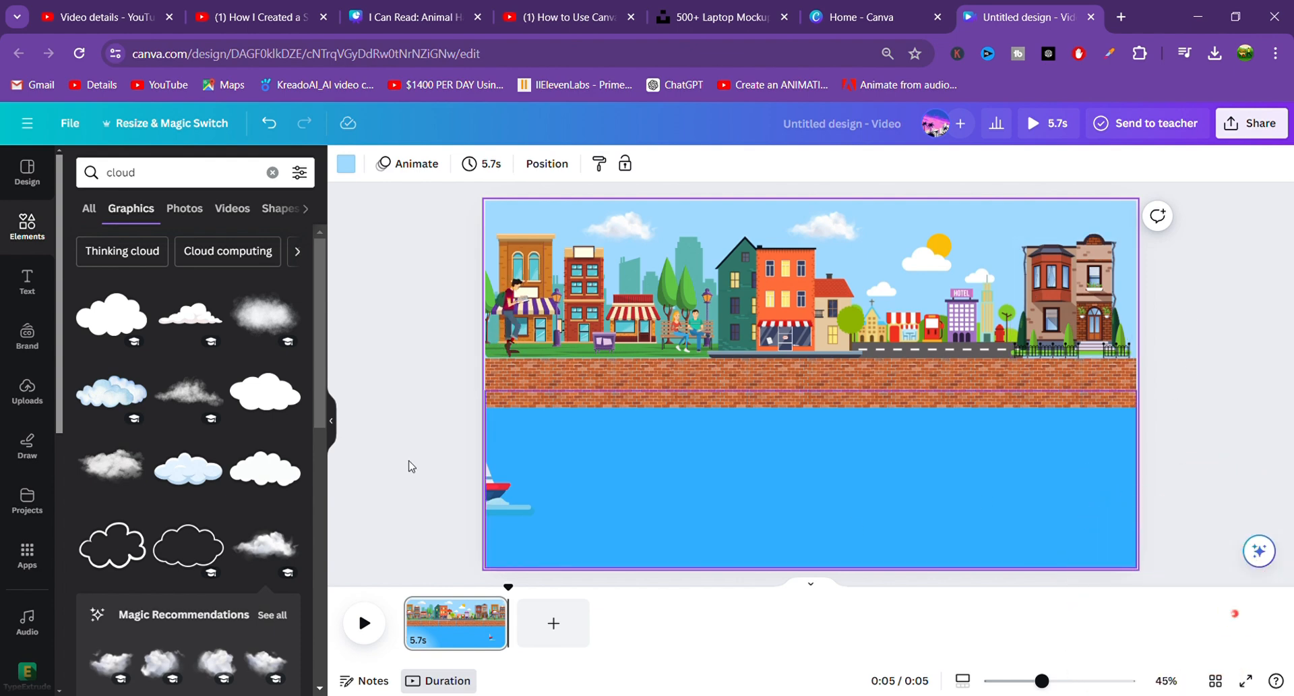
Replace the element search with "birds flying" and show all of the graphics results
click(272, 175)
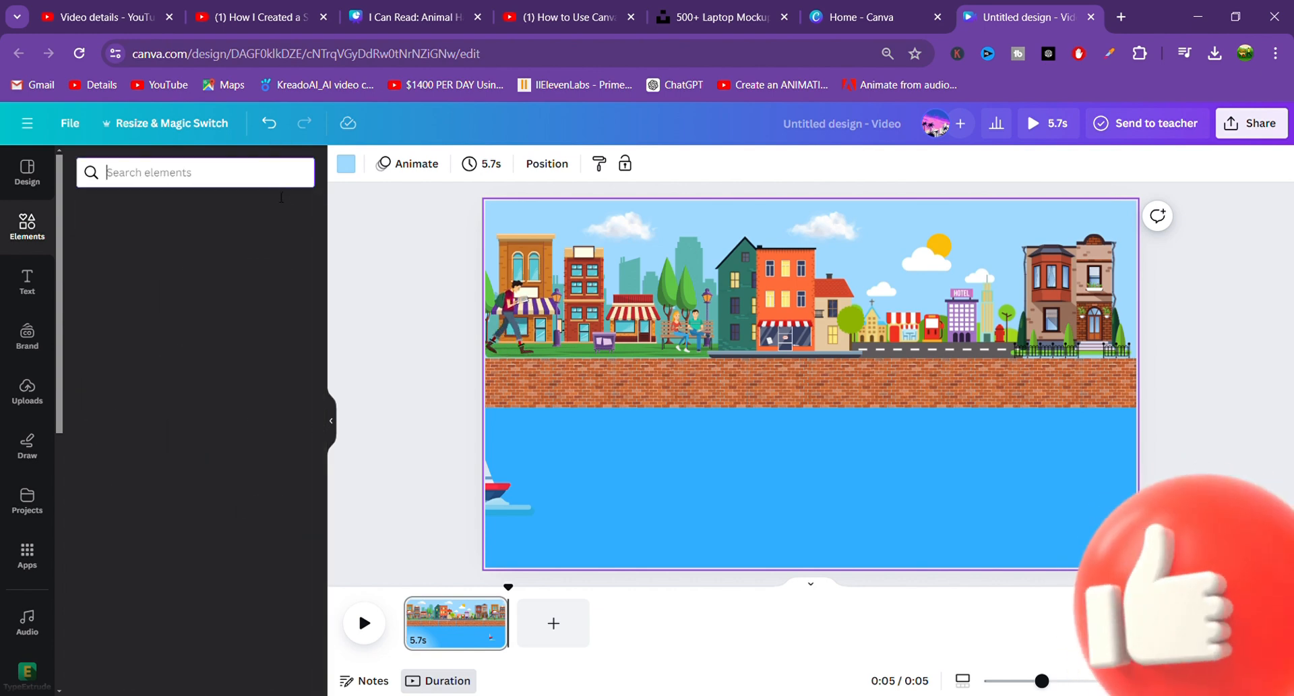
text(bir)
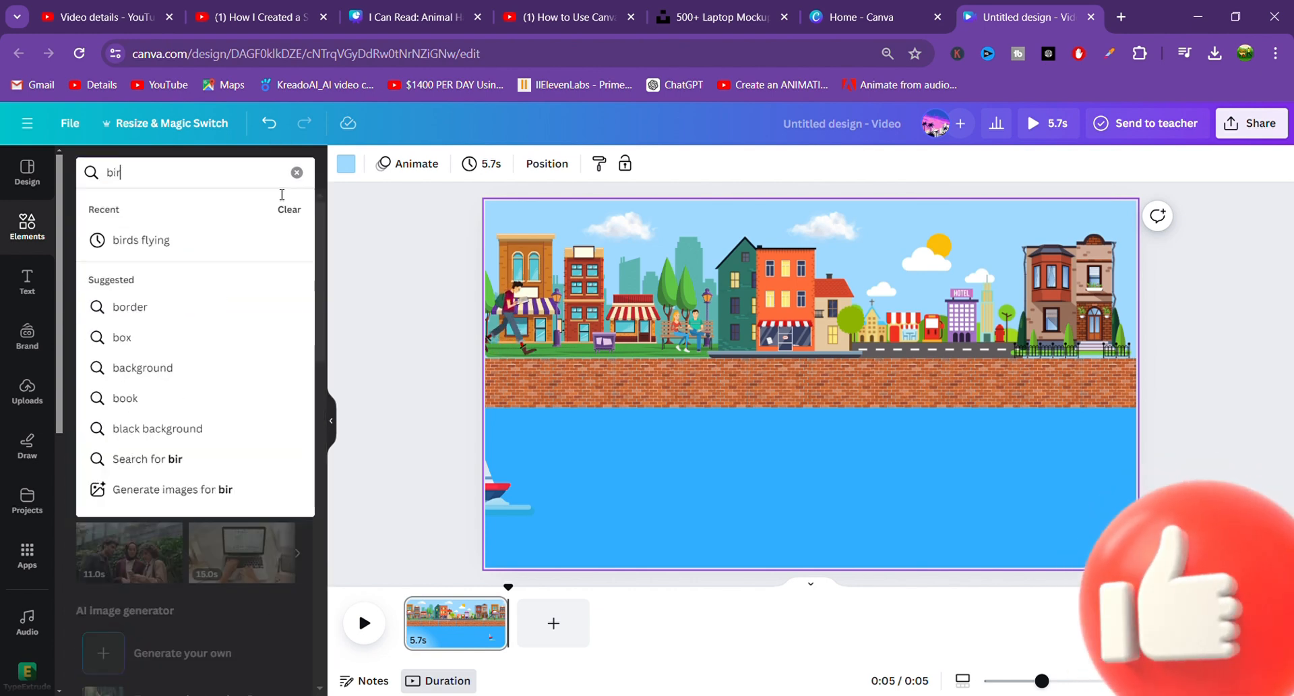
text(d)
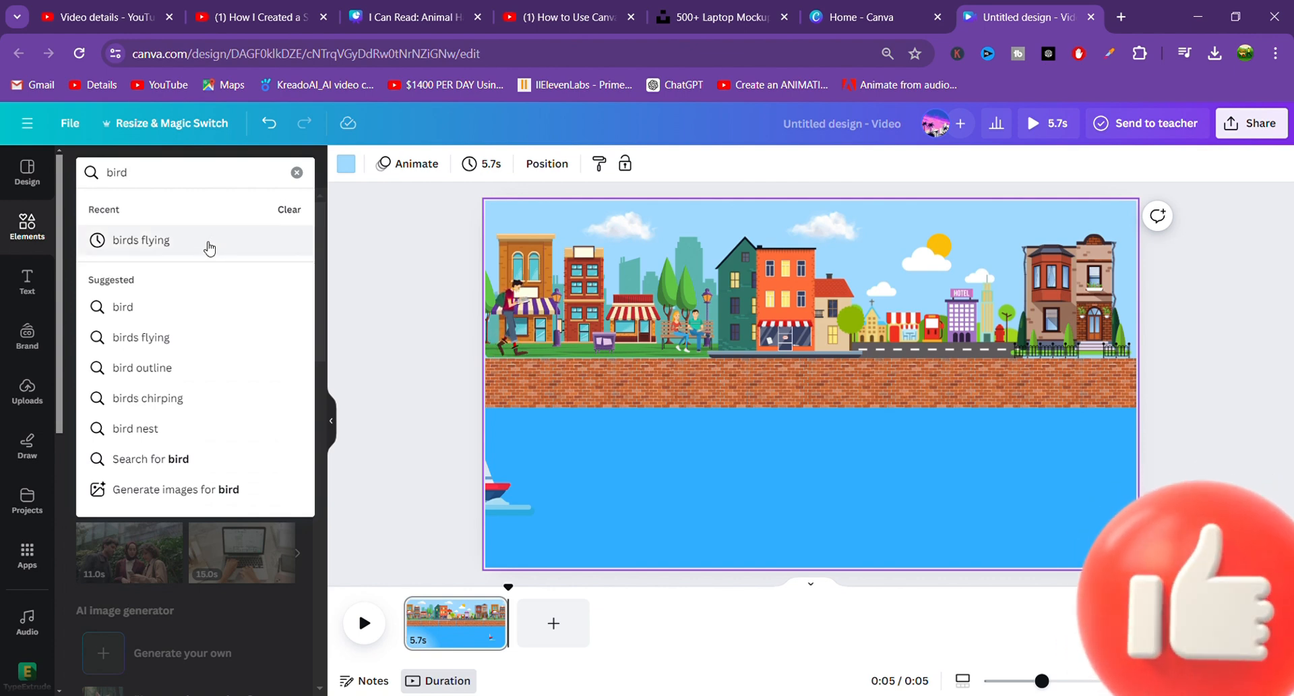
click(210, 249)
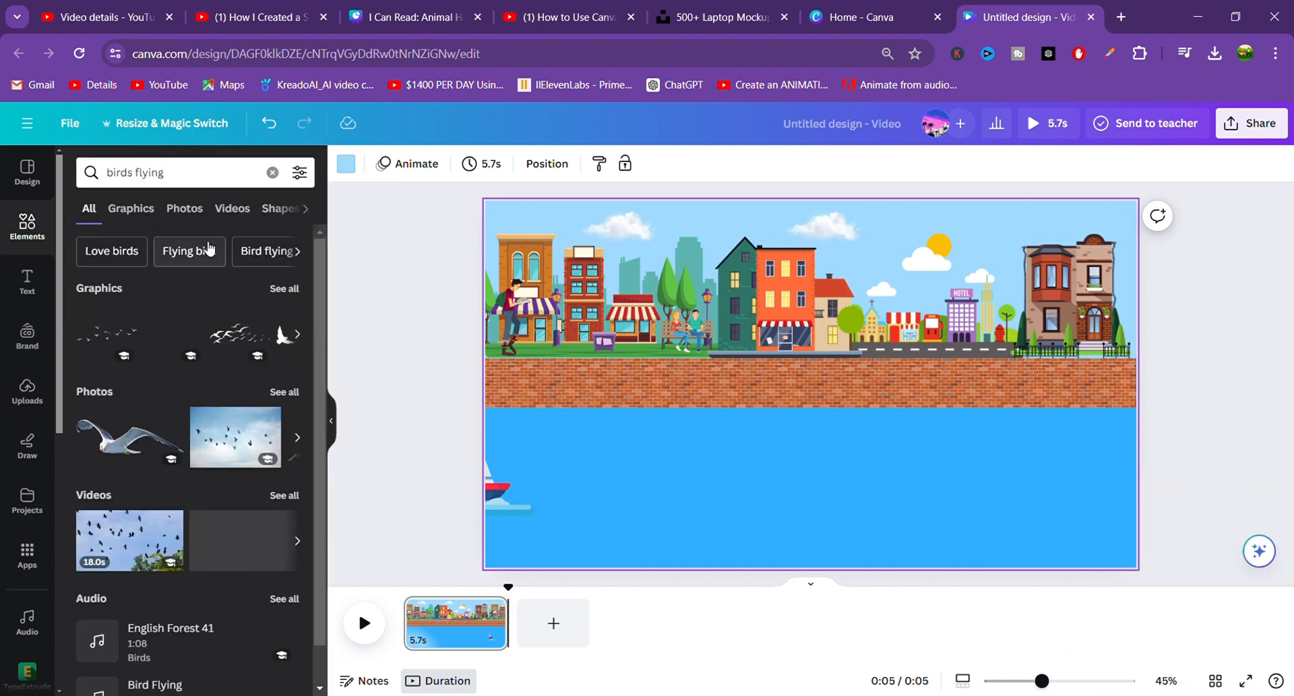
click(285, 289)
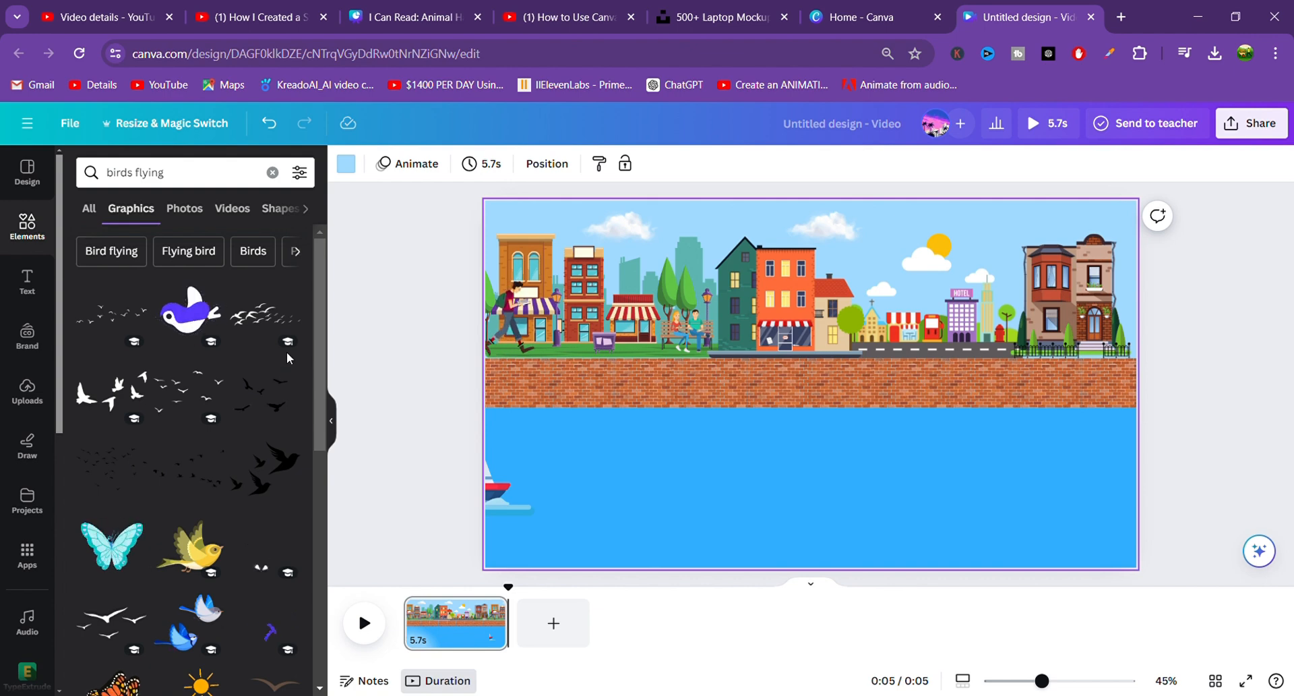
Add the dark blue-grey gull graphic, shrink it and place it in the sky between the two wispy clouds
scroll(286, 351, down, 1)
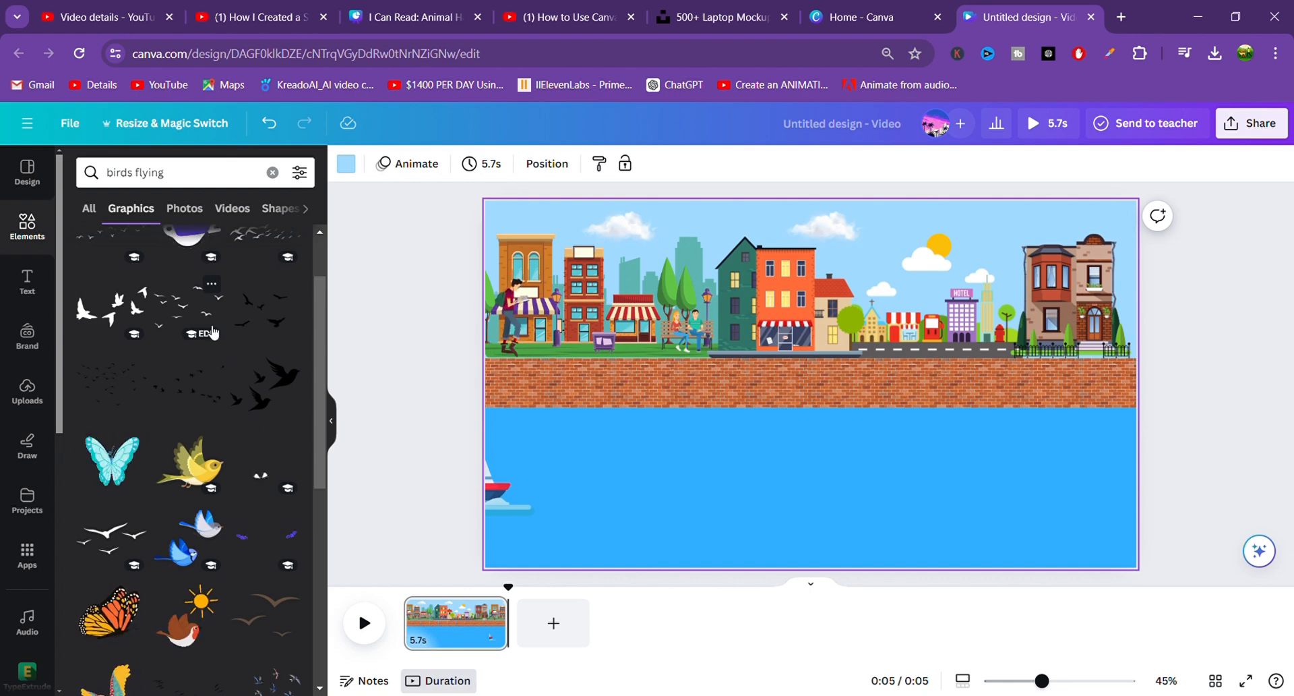
scroll(212, 331, down, 1)
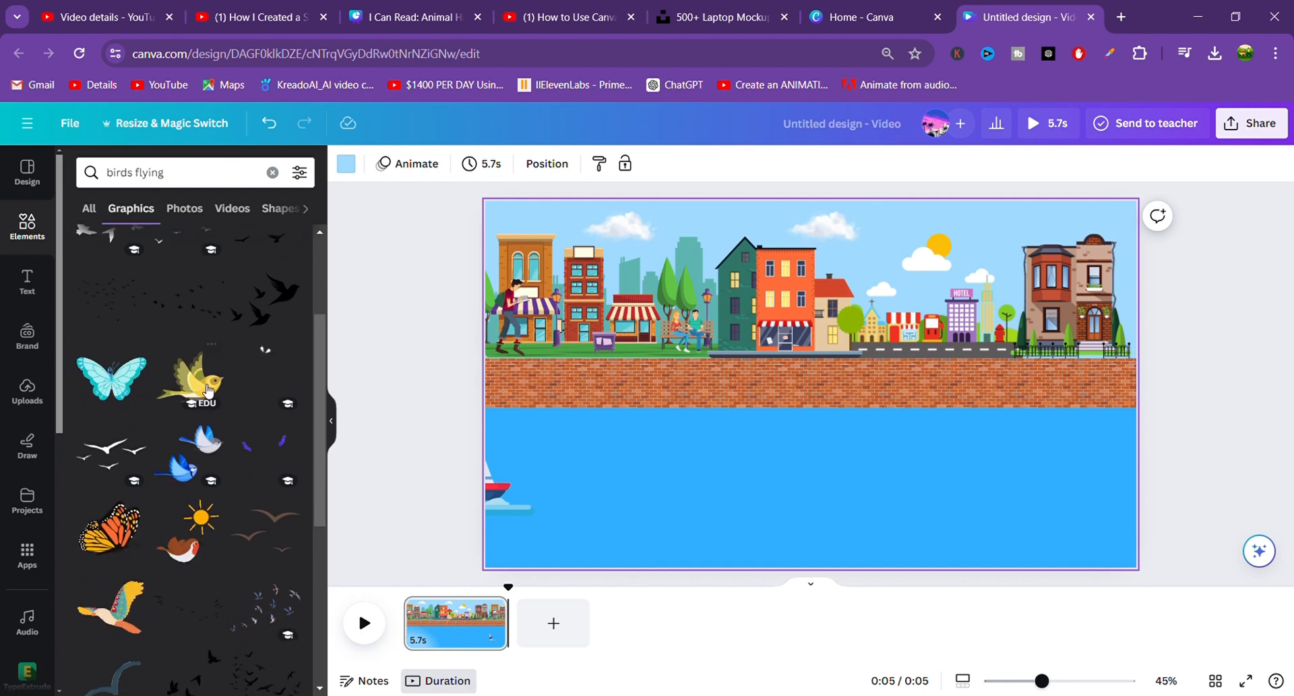
scroll(219, 376, down, 2)
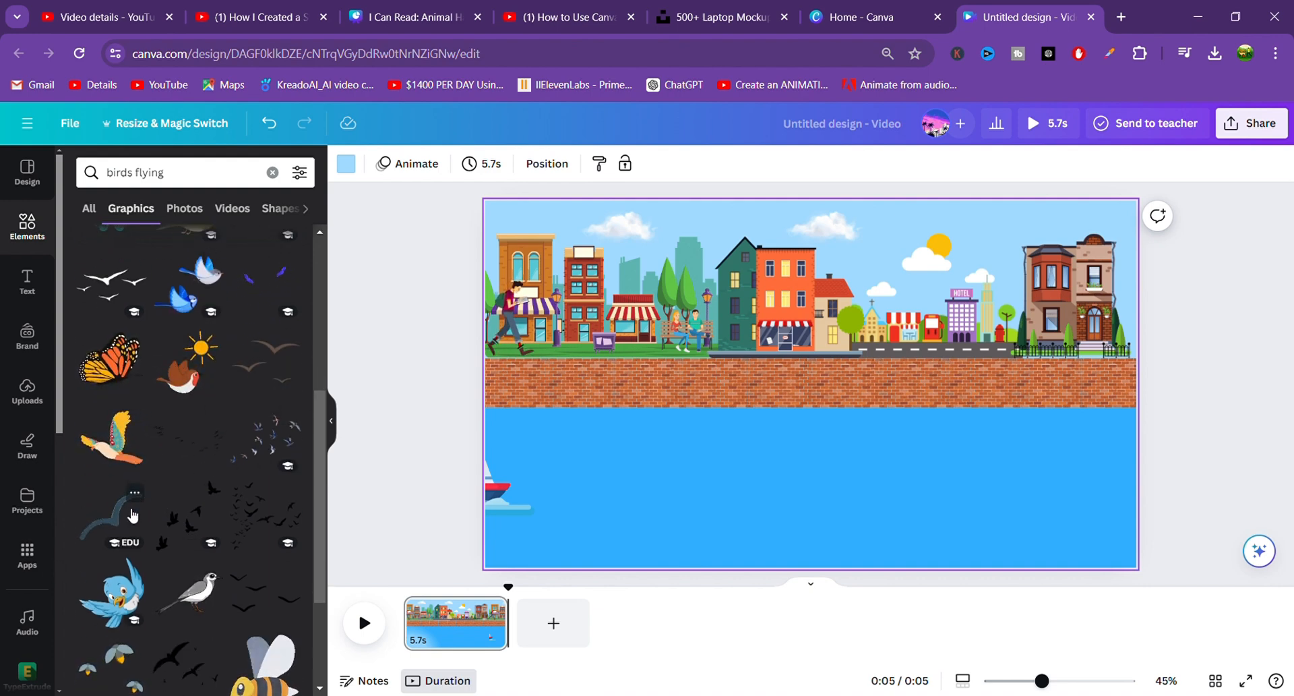
drag(531, 464, 539, 458)
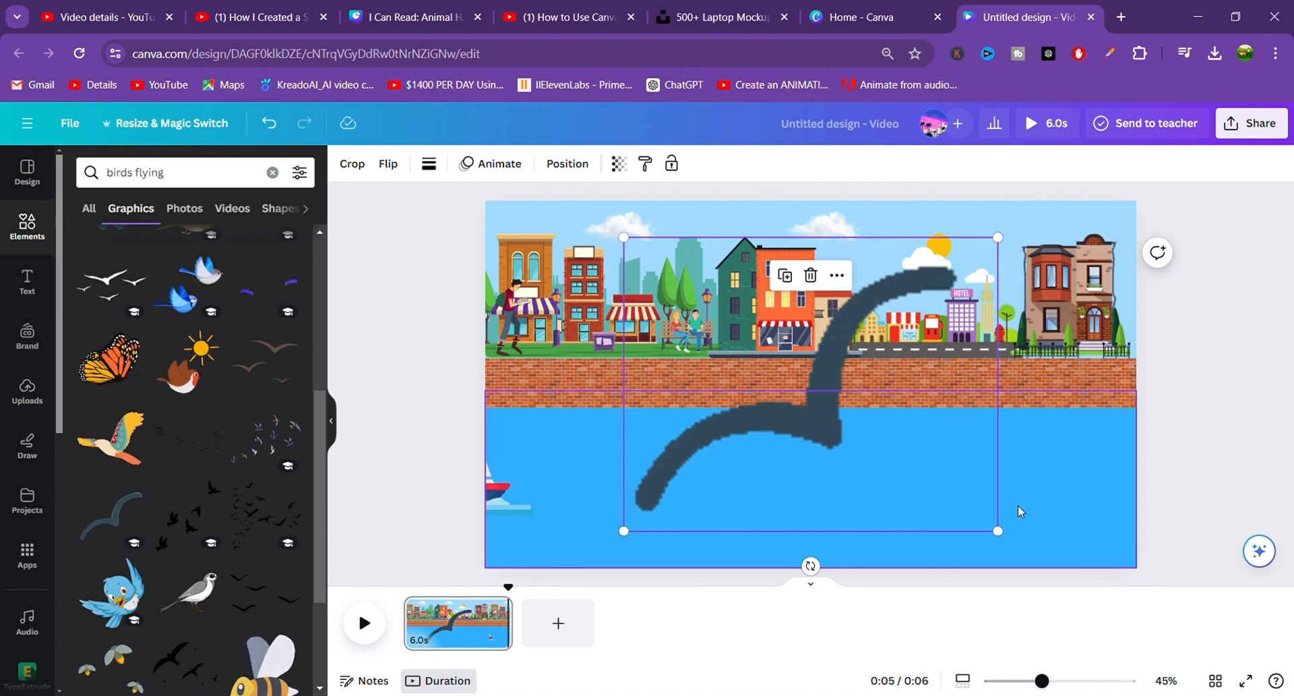
drag(1003, 539, 711, 180)
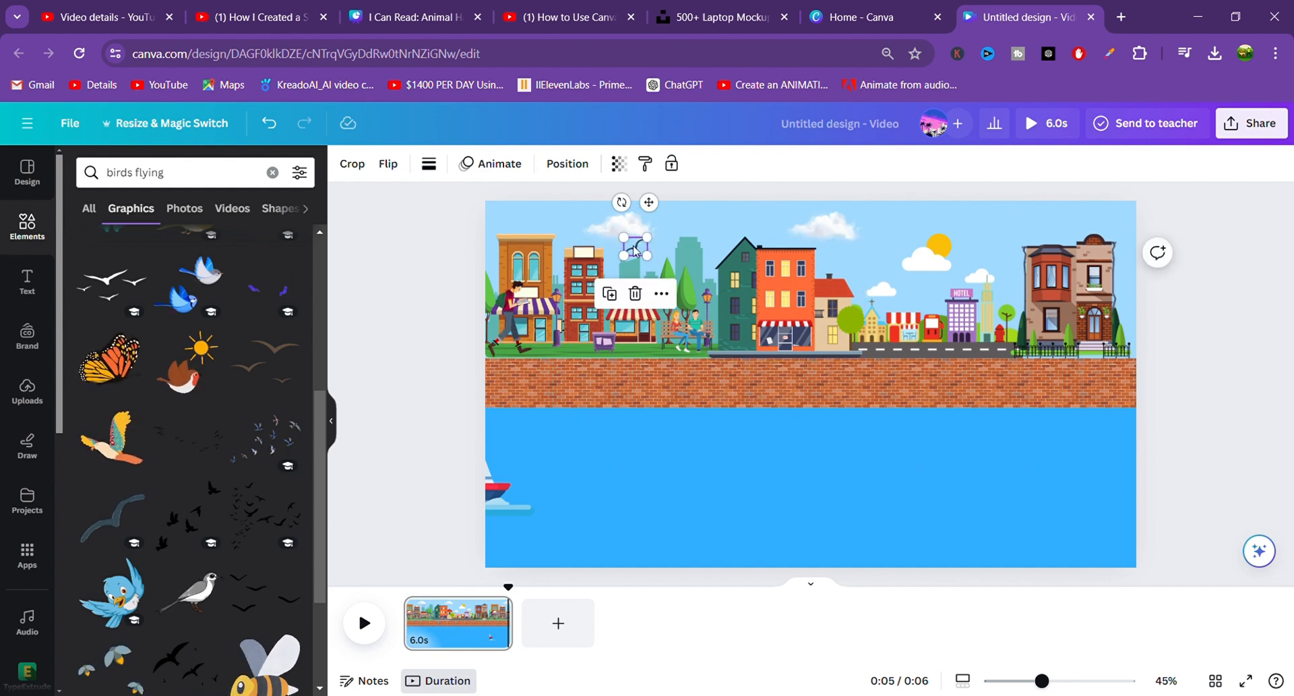
drag(634, 251, 697, 229)
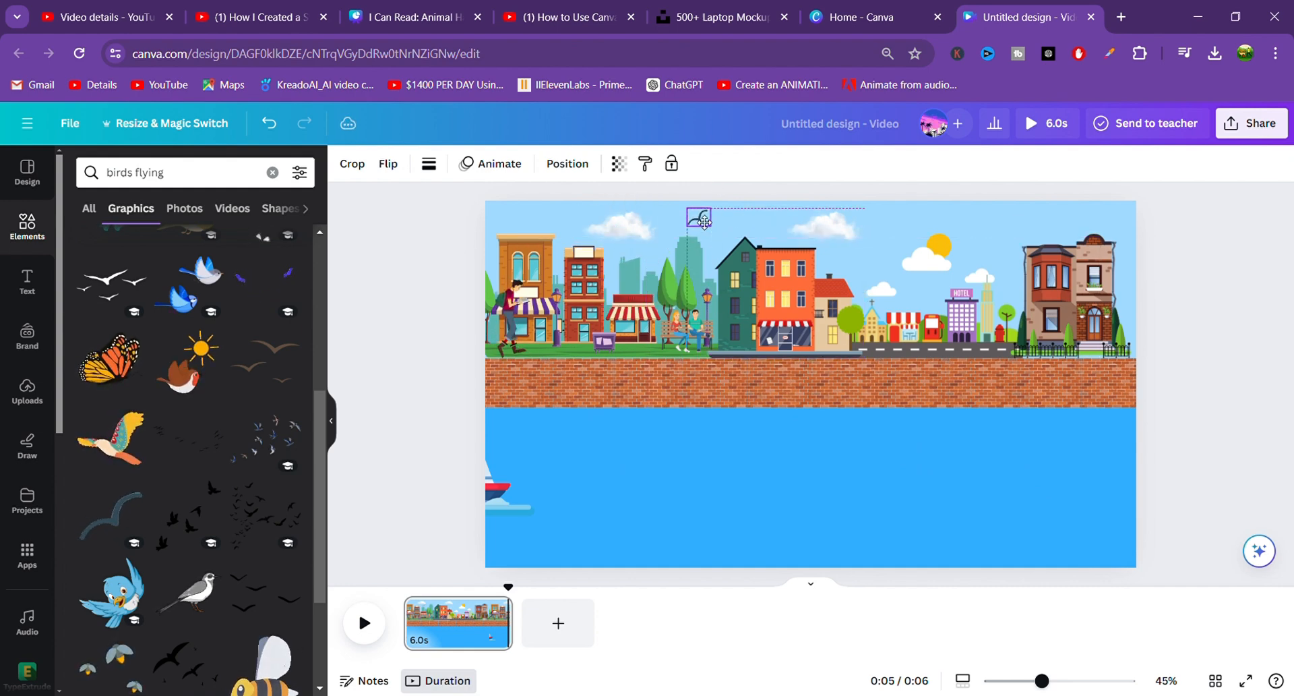
drag(709, 232, 708, 231)
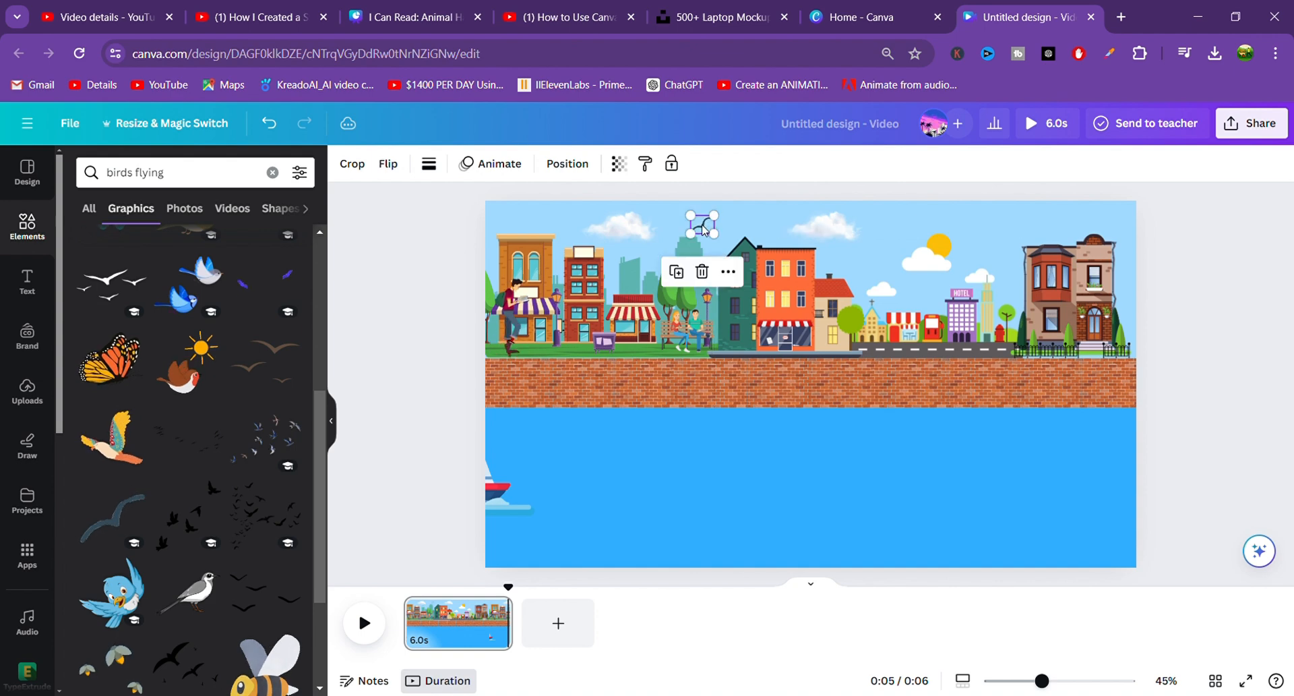
click(1162, 400)
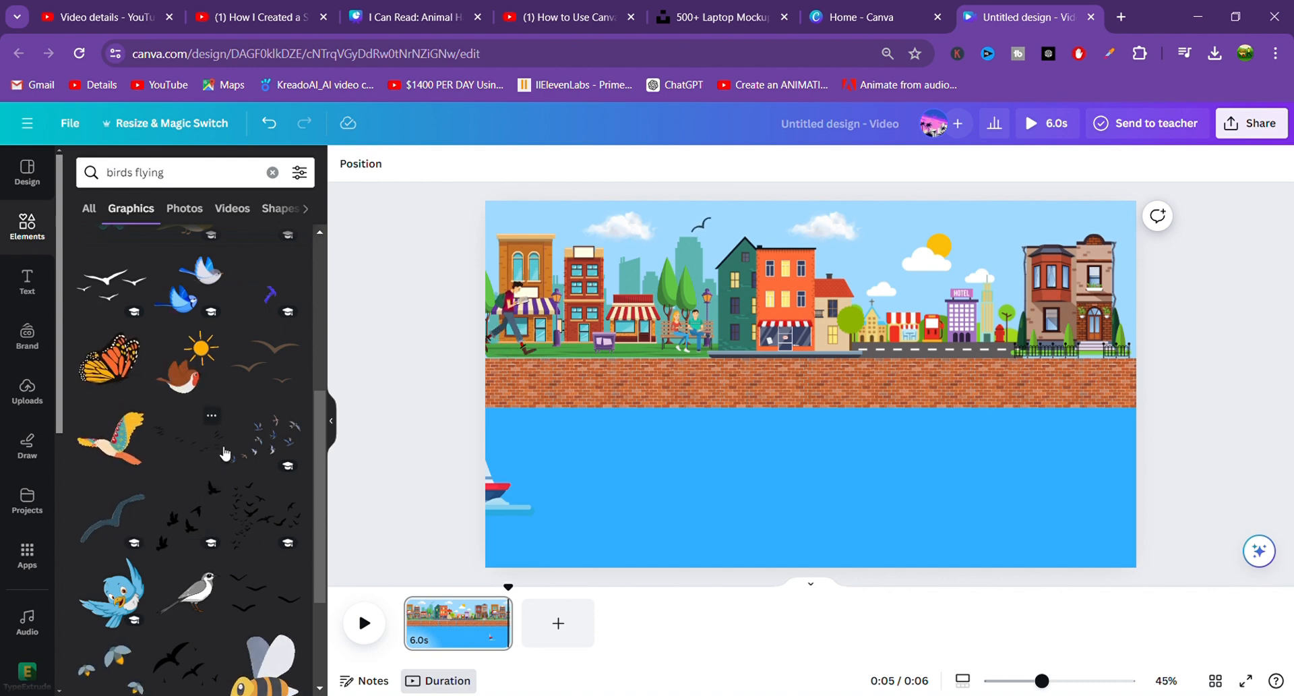
Add the grey and white perching bird, shrink it and place it on the treetops above the bench
scroll(225, 453, down, 3)
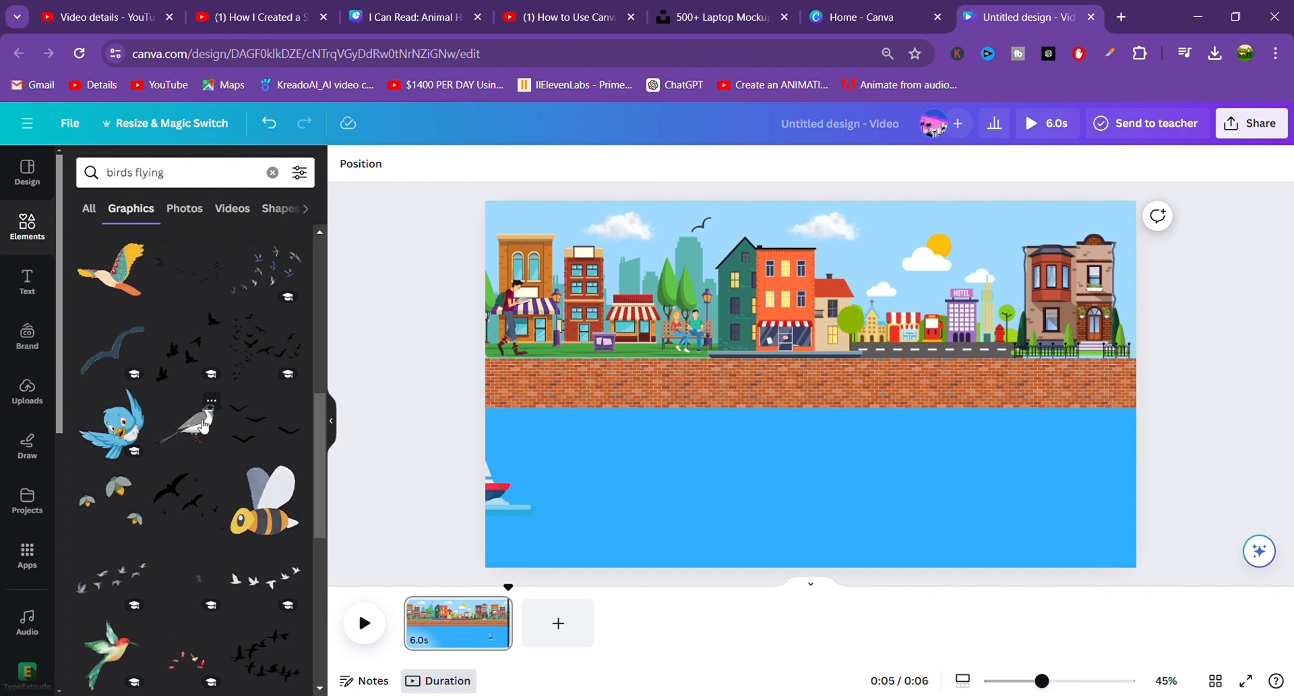
click(203, 425)
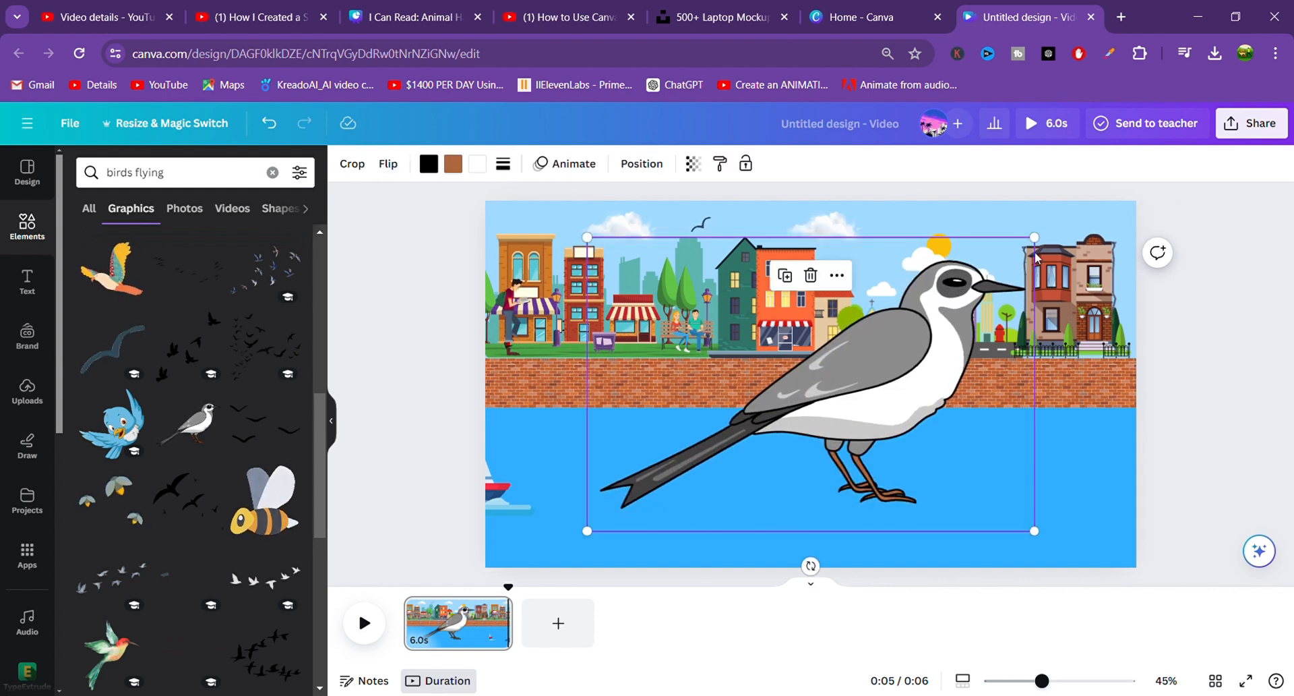
drag(1036, 259, 681, 262)
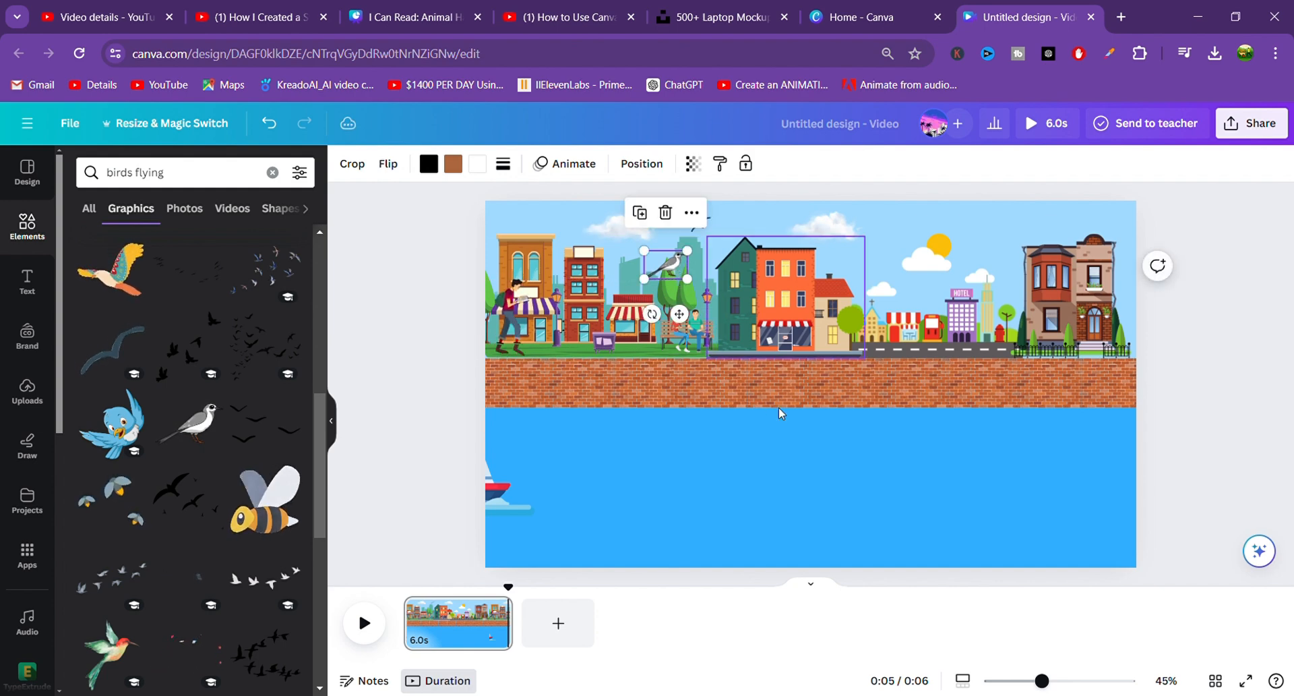
click(830, 443)
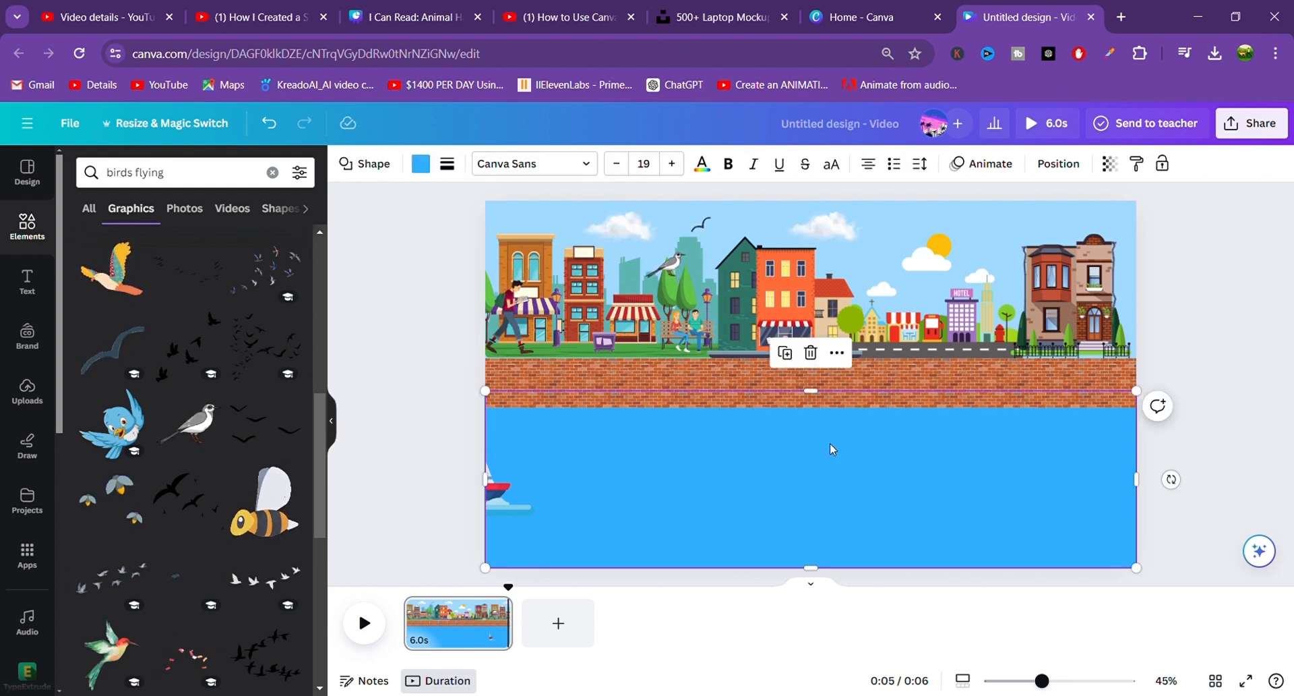
click(666, 272)
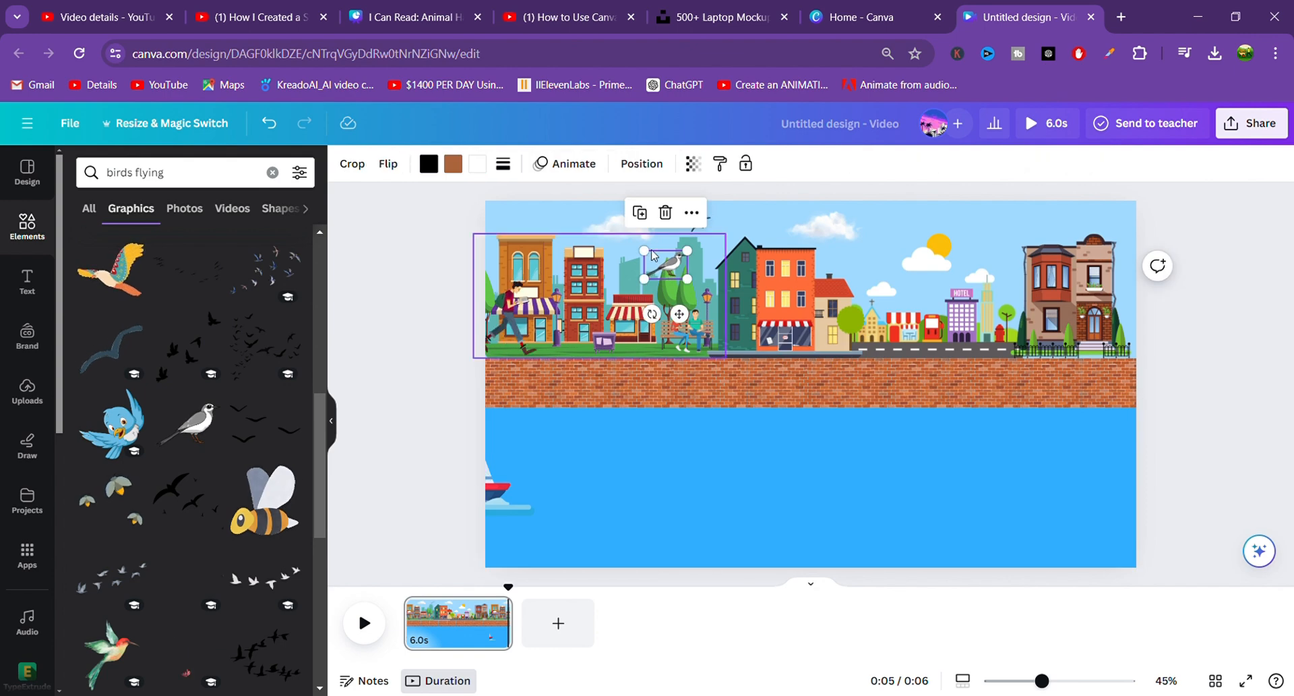
Shrink the grey and white perching bird above the bench, then delete it from the scene
drag(646, 252, 655, 258)
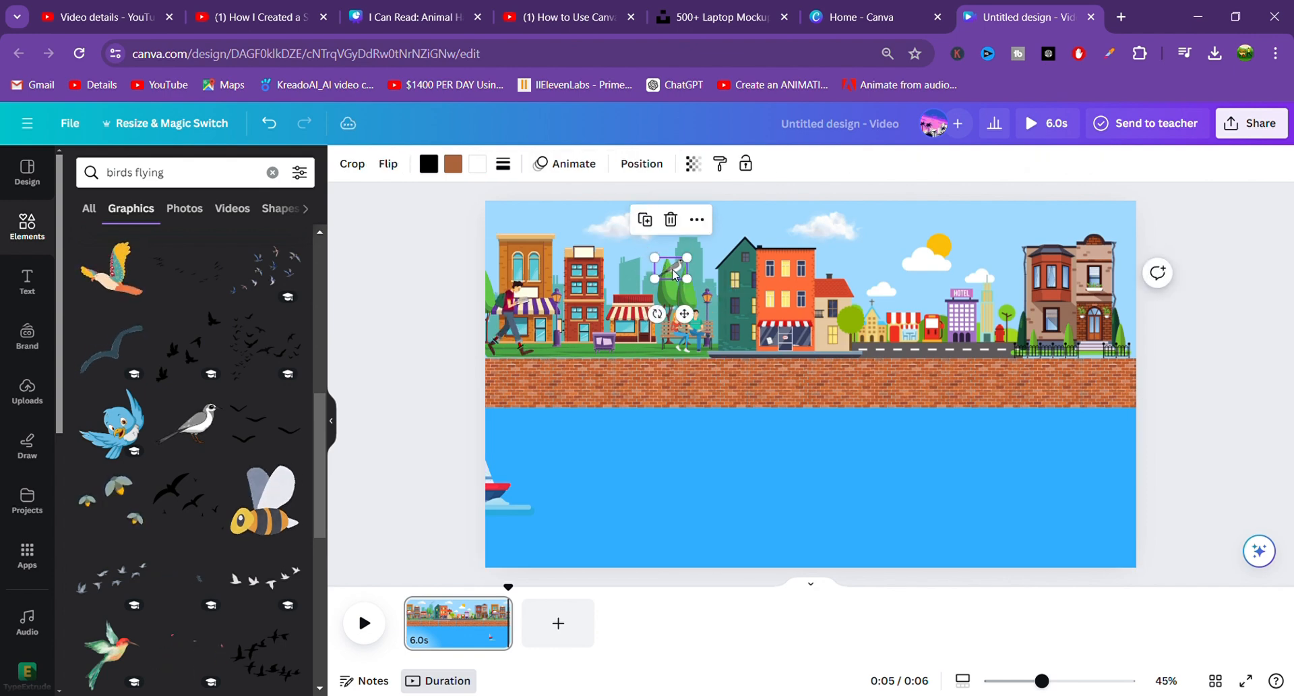
click(799, 409)
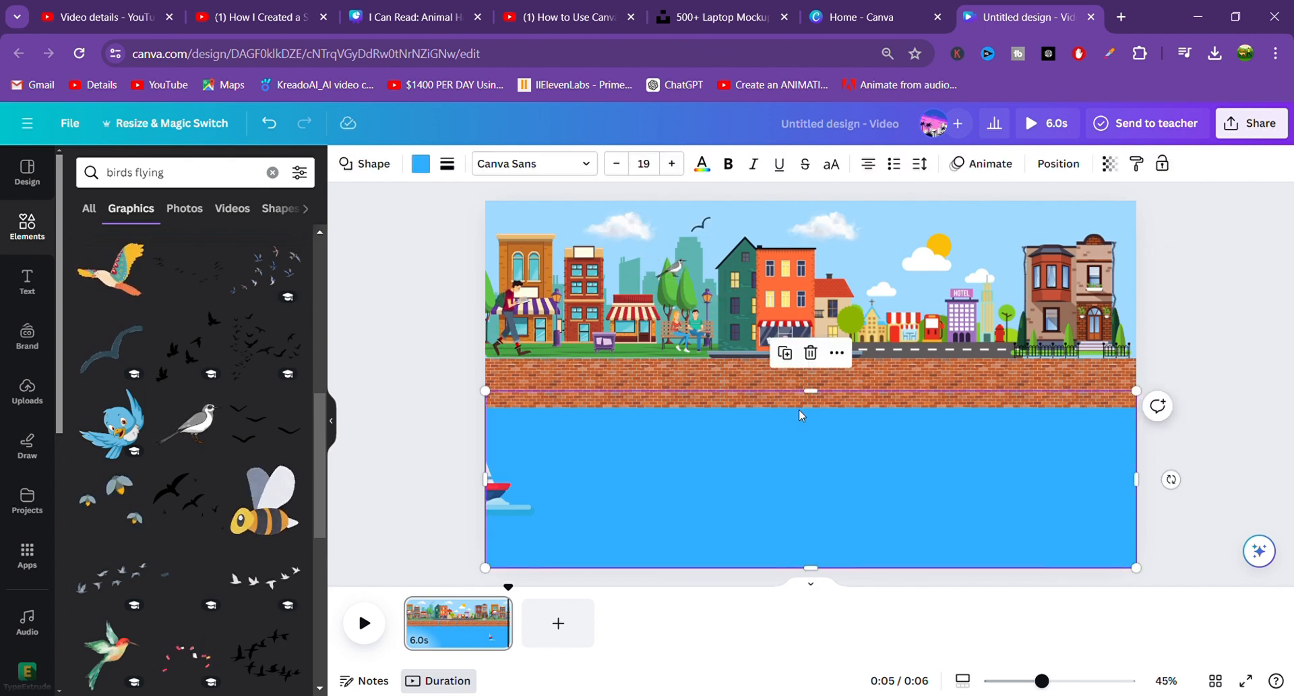
click(676, 271)
click(670, 220)
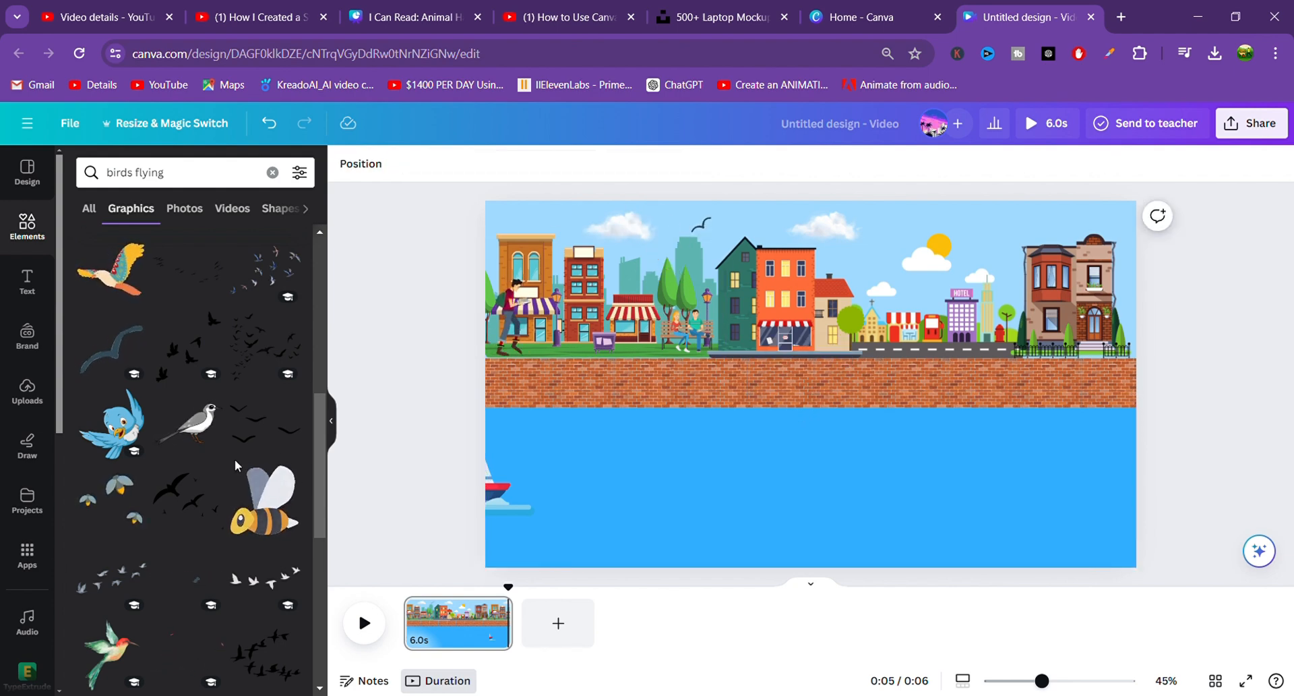
Add the graphic of a diagonal flock of flying birds, shrink it and place it in the sky above the first two buildings
scroll(260, 418, down, 4)
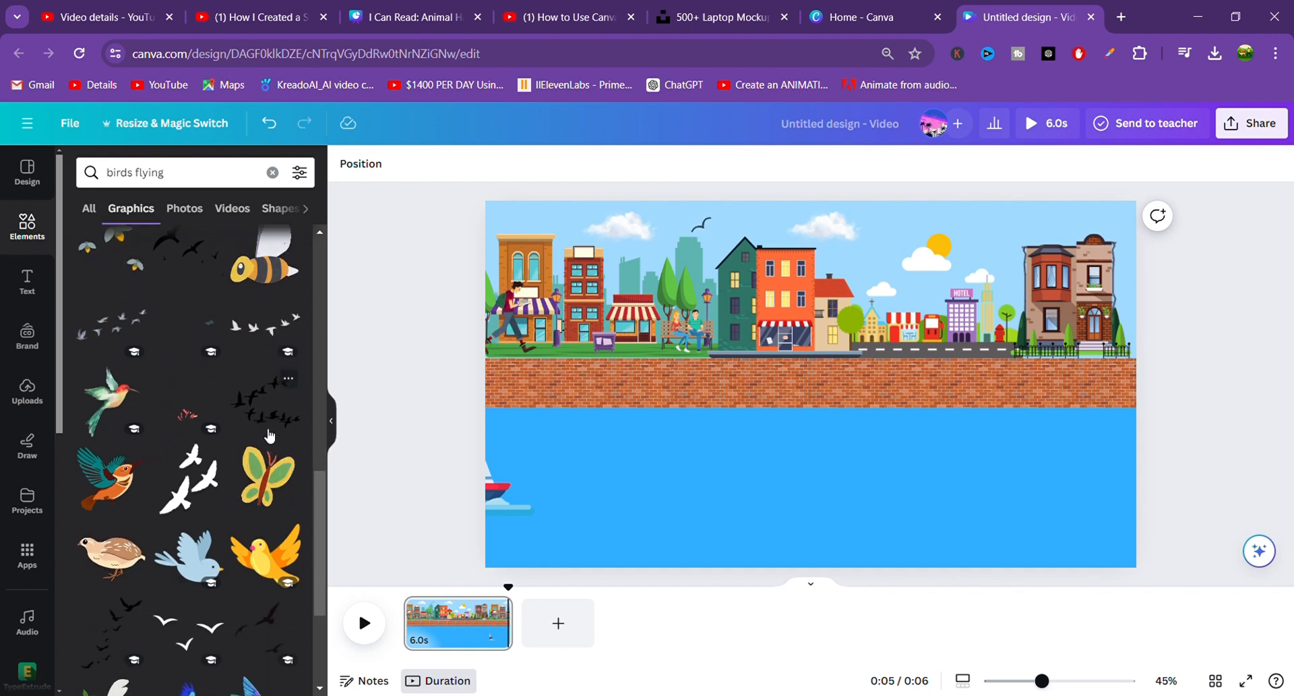
scroll(270, 435, down, 3)
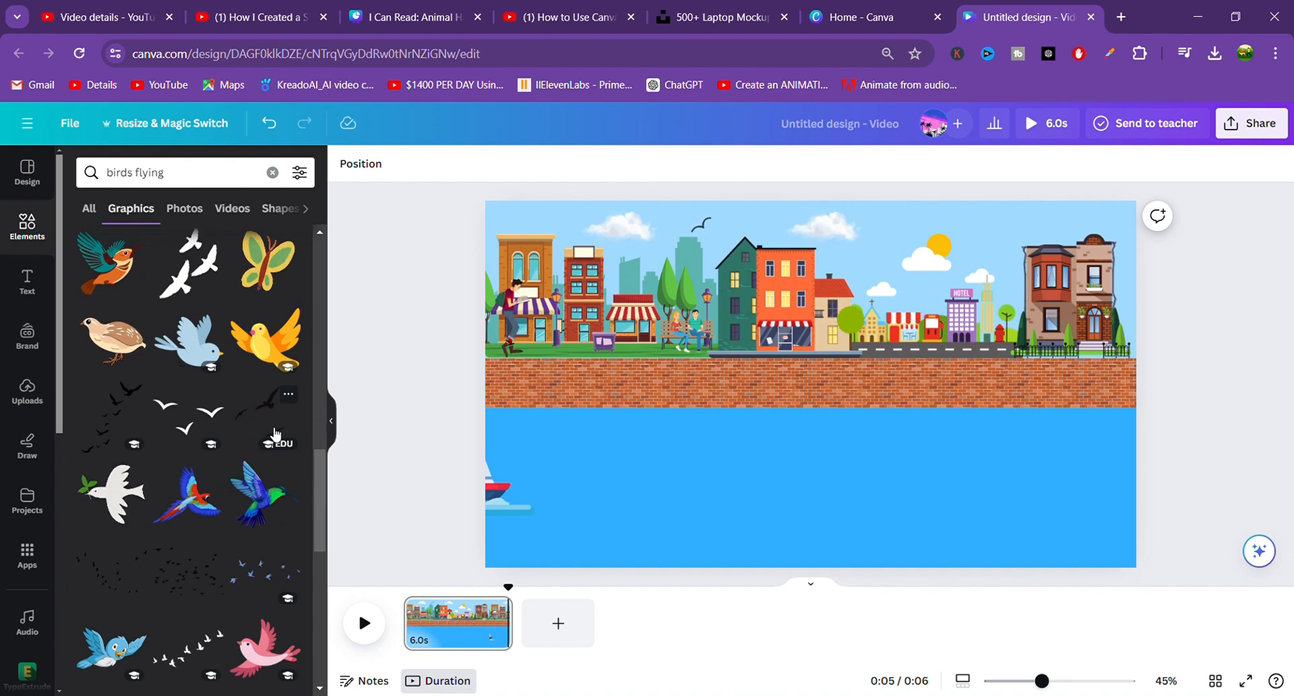
scroll(273, 432, down, 3)
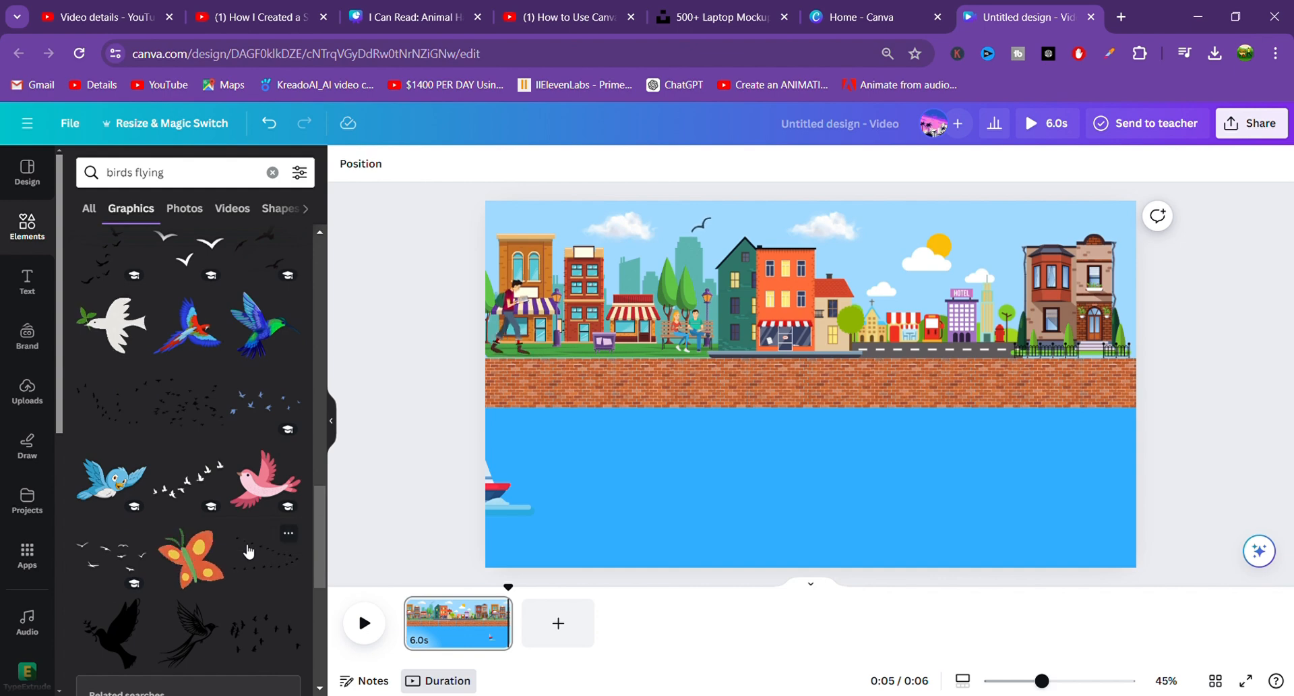
click(185, 485)
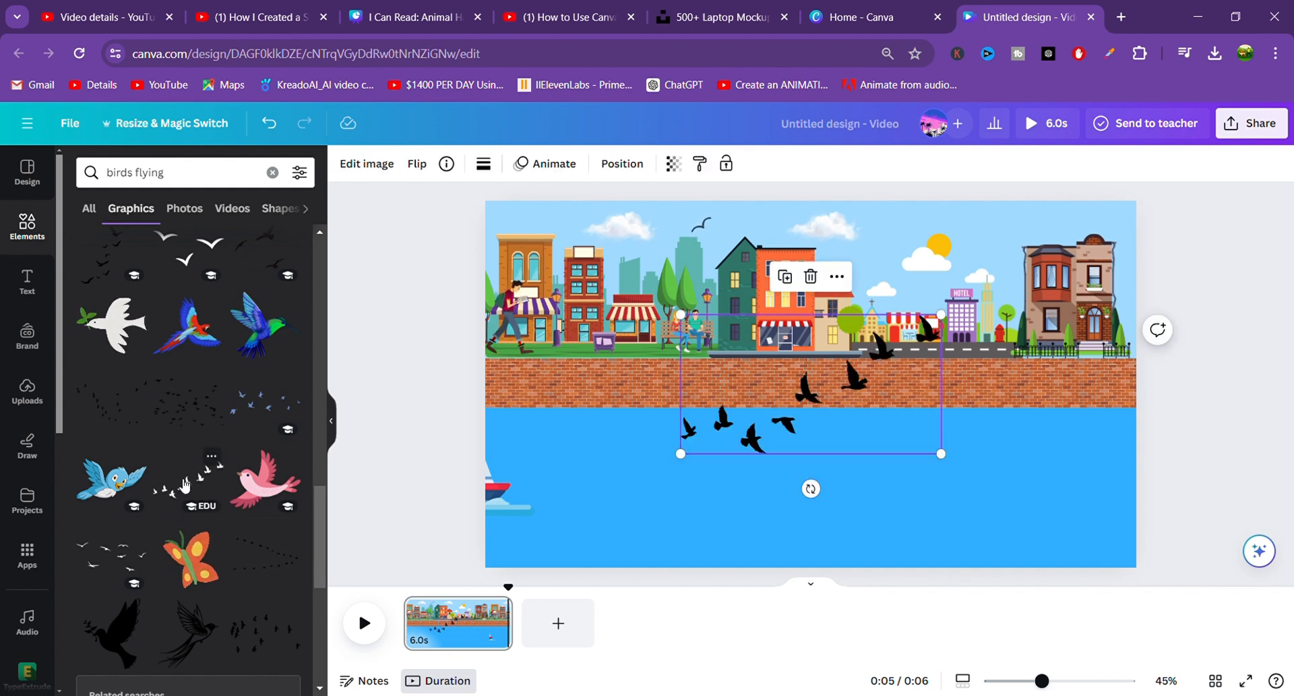
drag(814, 405, 643, 290)
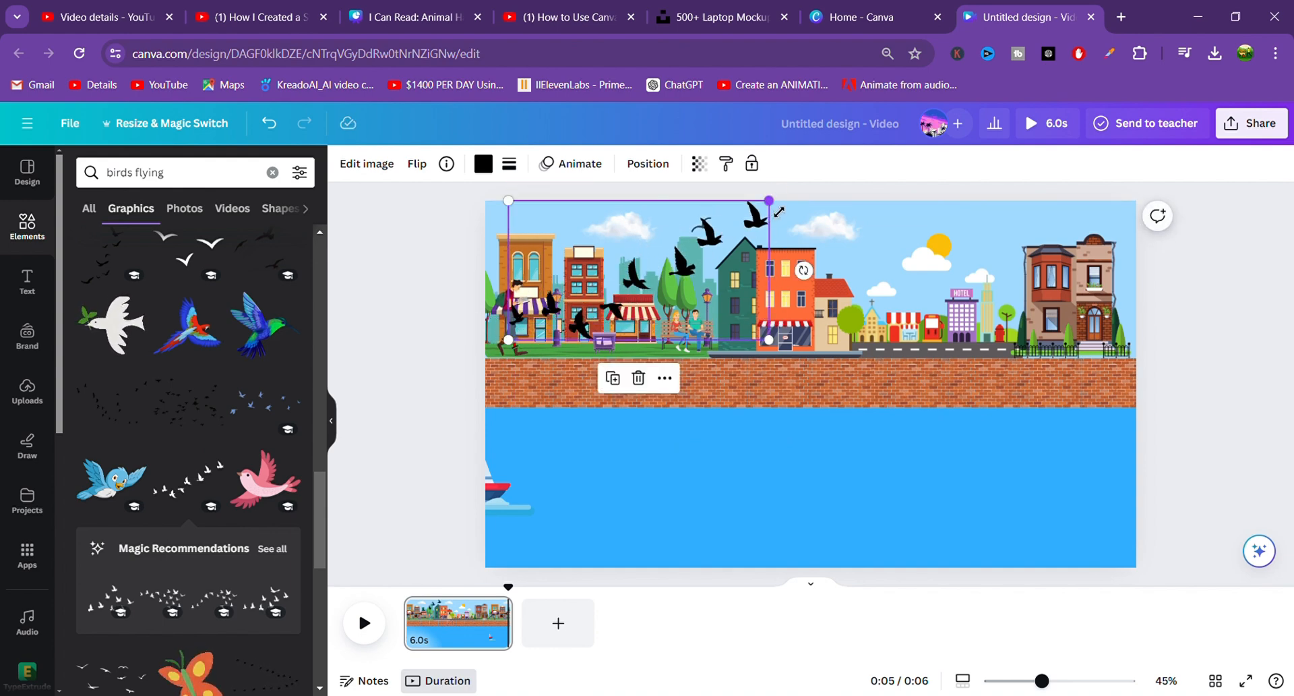
drag(780, 212, 620, 281)
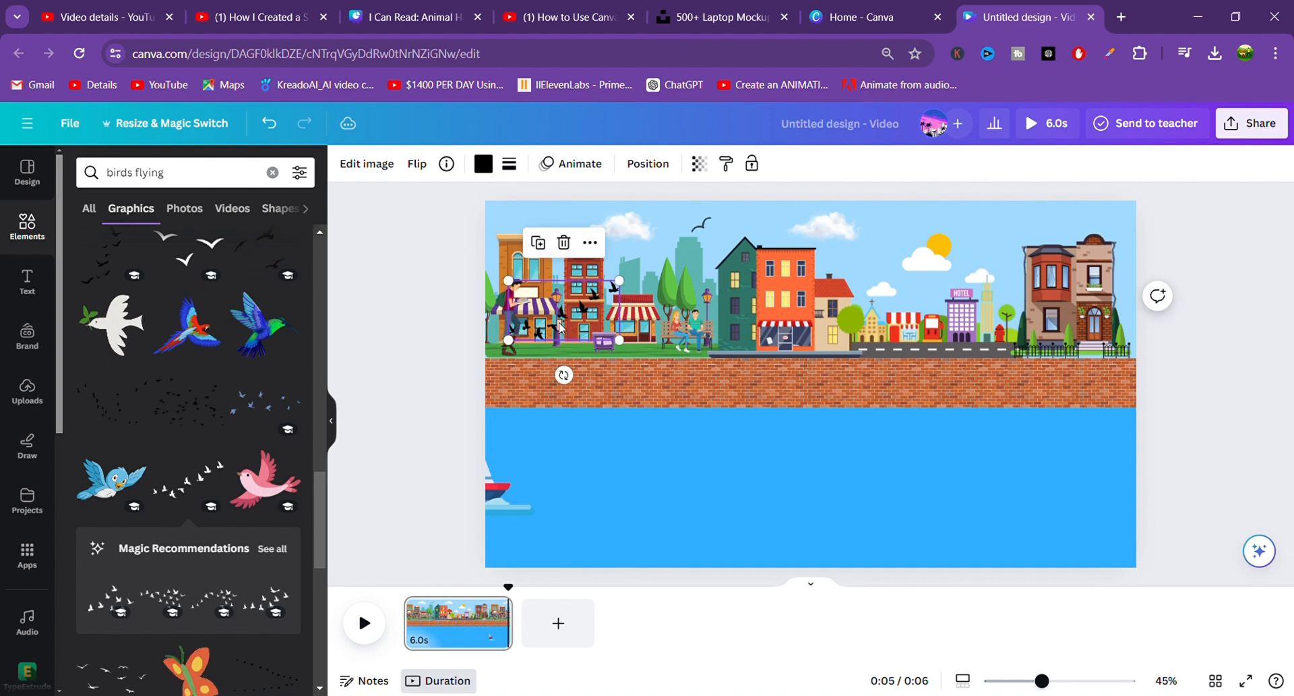
drag(560, 328, 577, 252)
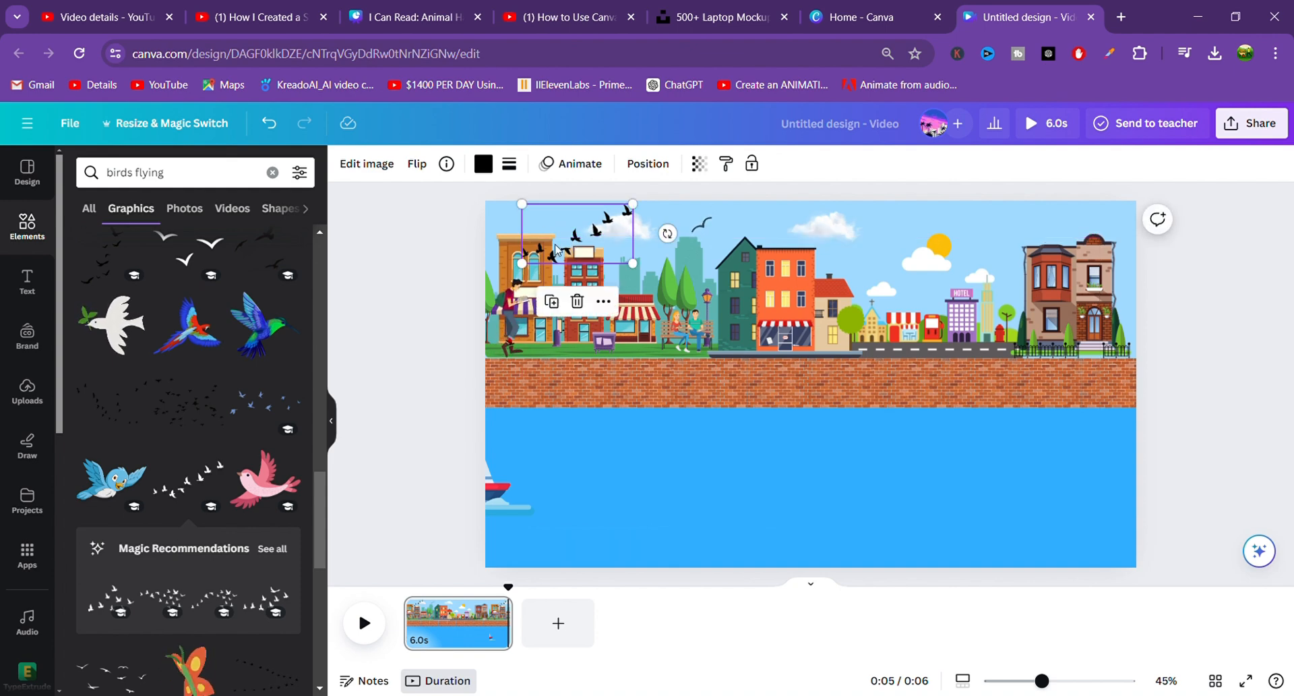
Create a custom animation path that carries the bird flock in a wavy line across the sky to the brownstone house
click(572, 166)
click(206, 317)
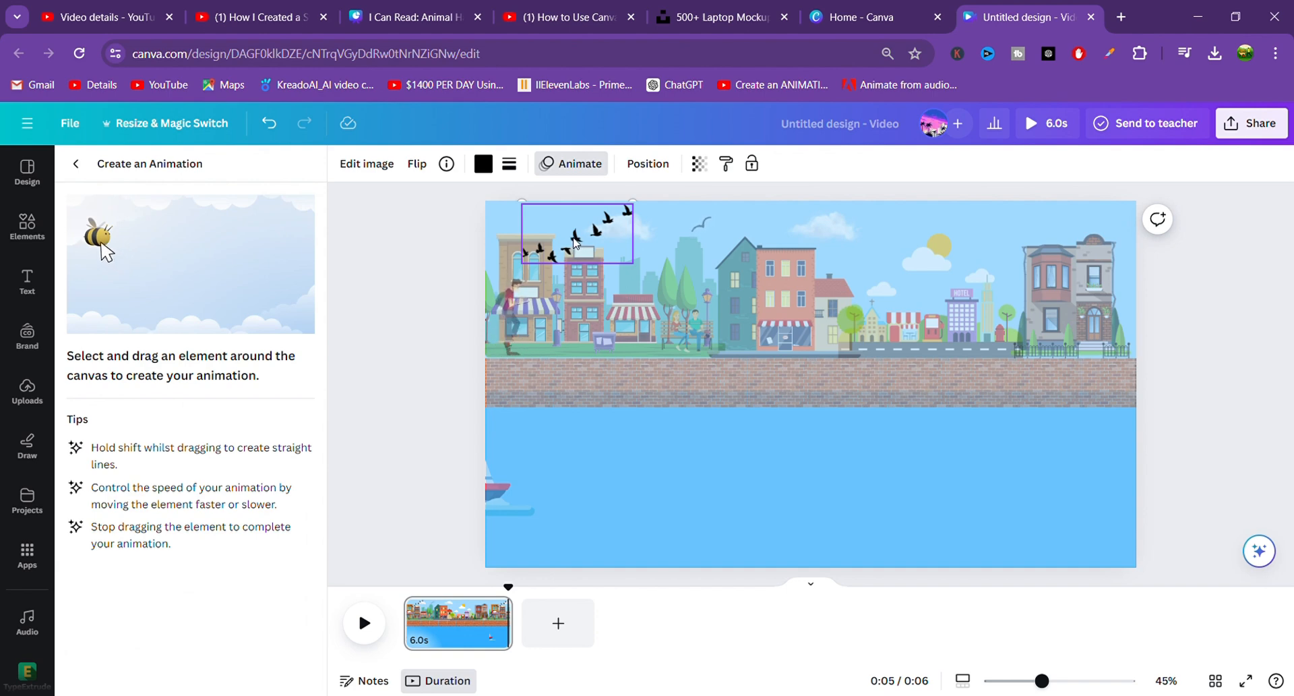
mouse_move(625, 244)
mouse_down()
mouse_move(765, 248)
mouse_move(801, 233)
mouse_move(839, 252)
mouse_move(874, 239)
mouse_move(934, 258)
mouse_move(988, 239)
mouse_move(1078, 251)
mouse_move(1121, 243)
mouse_up()
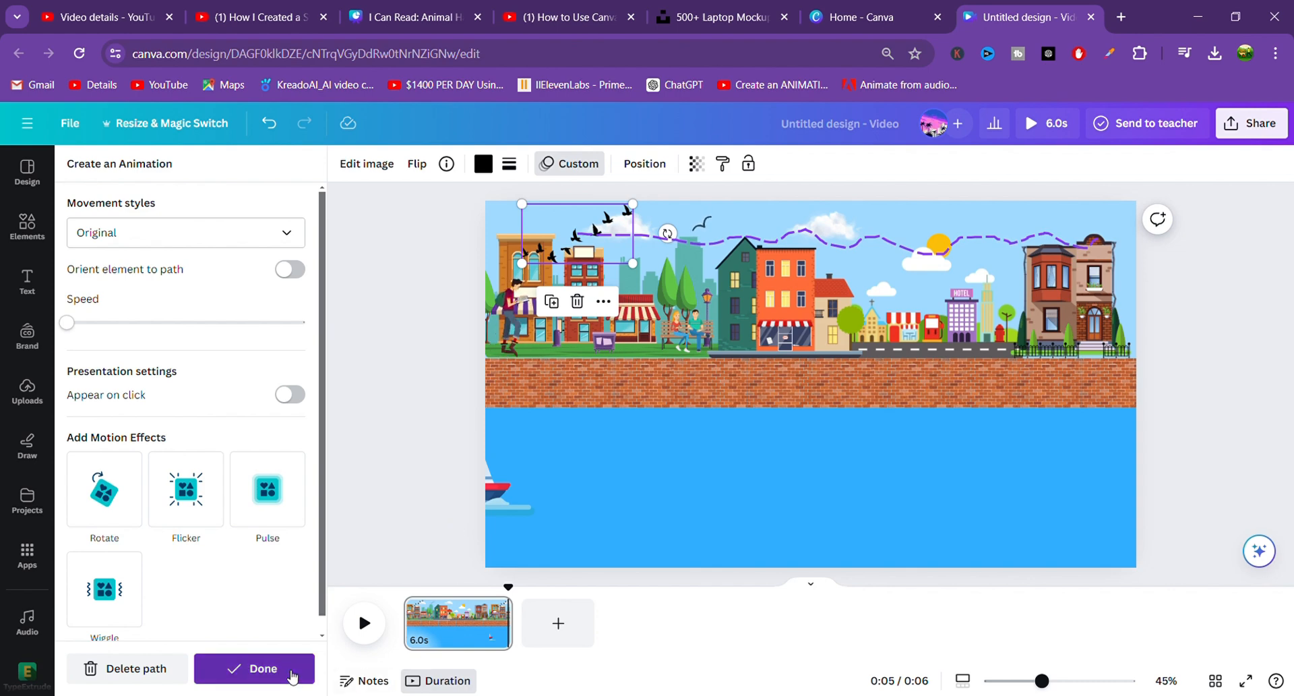
click(310, 667)
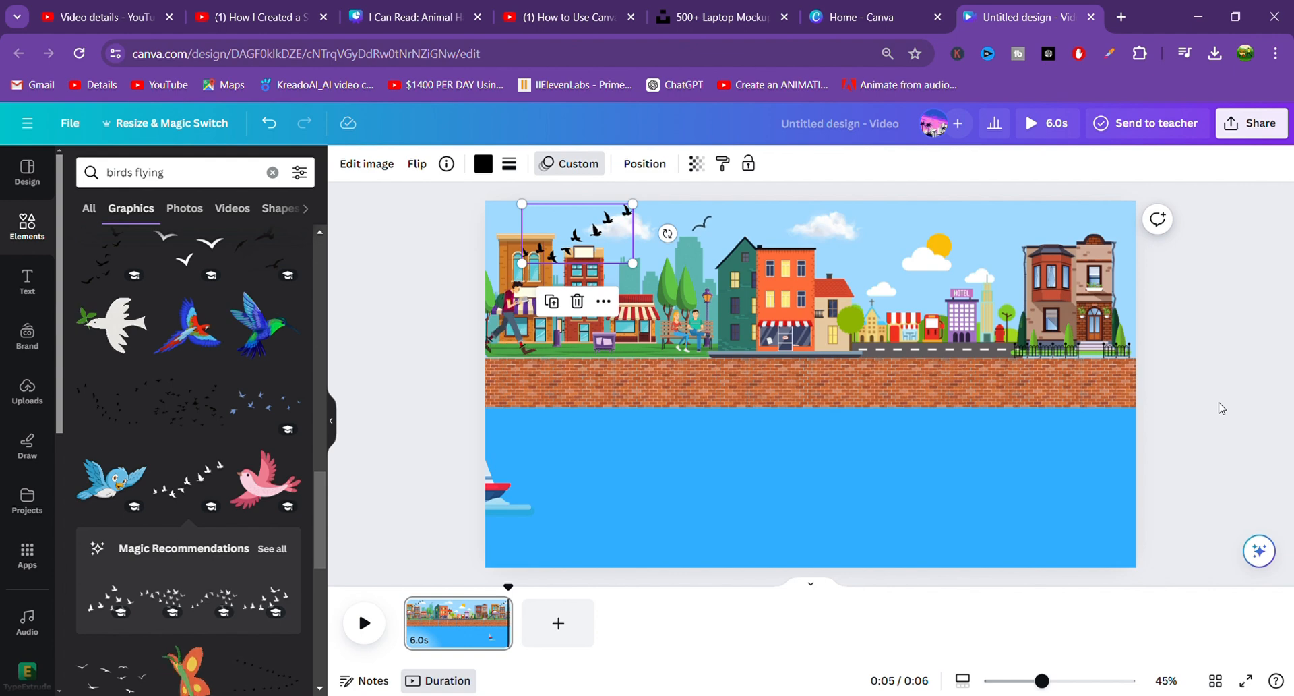
Draw a custom animation path that moves the walking man along the street from the striped-awning shop to the brownstone house
key(alt)
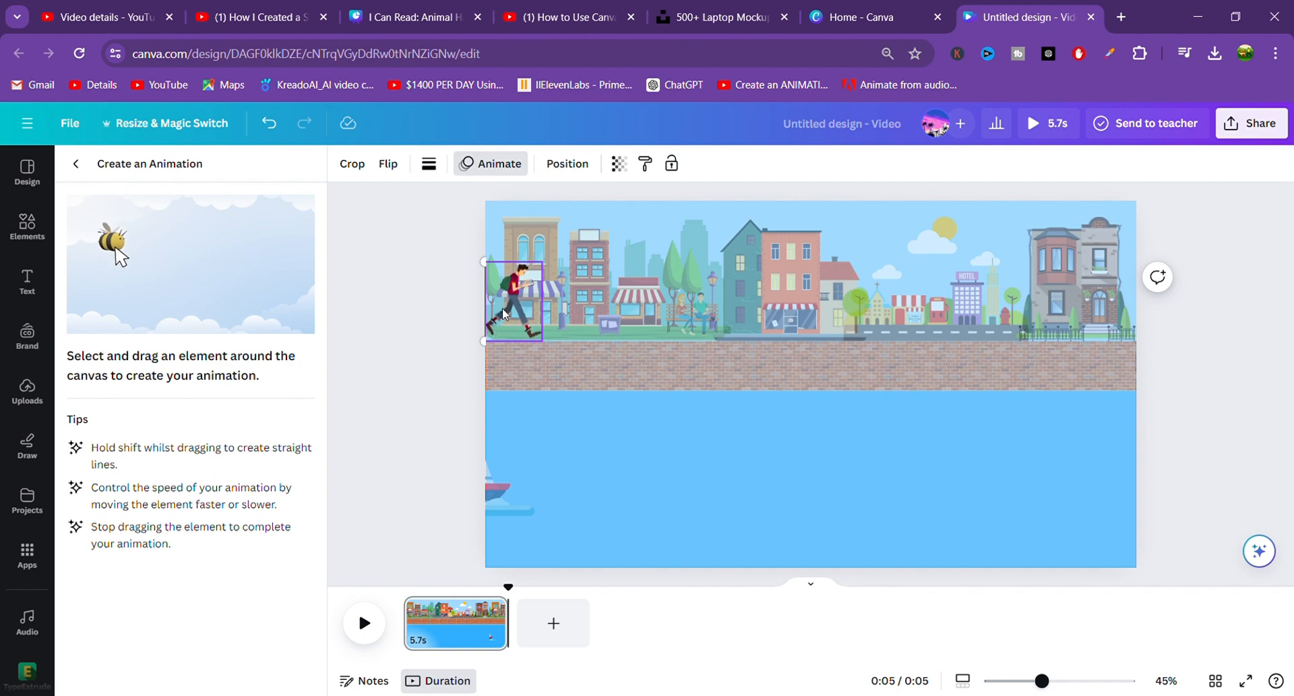
drag(503, 313, 963, 322)
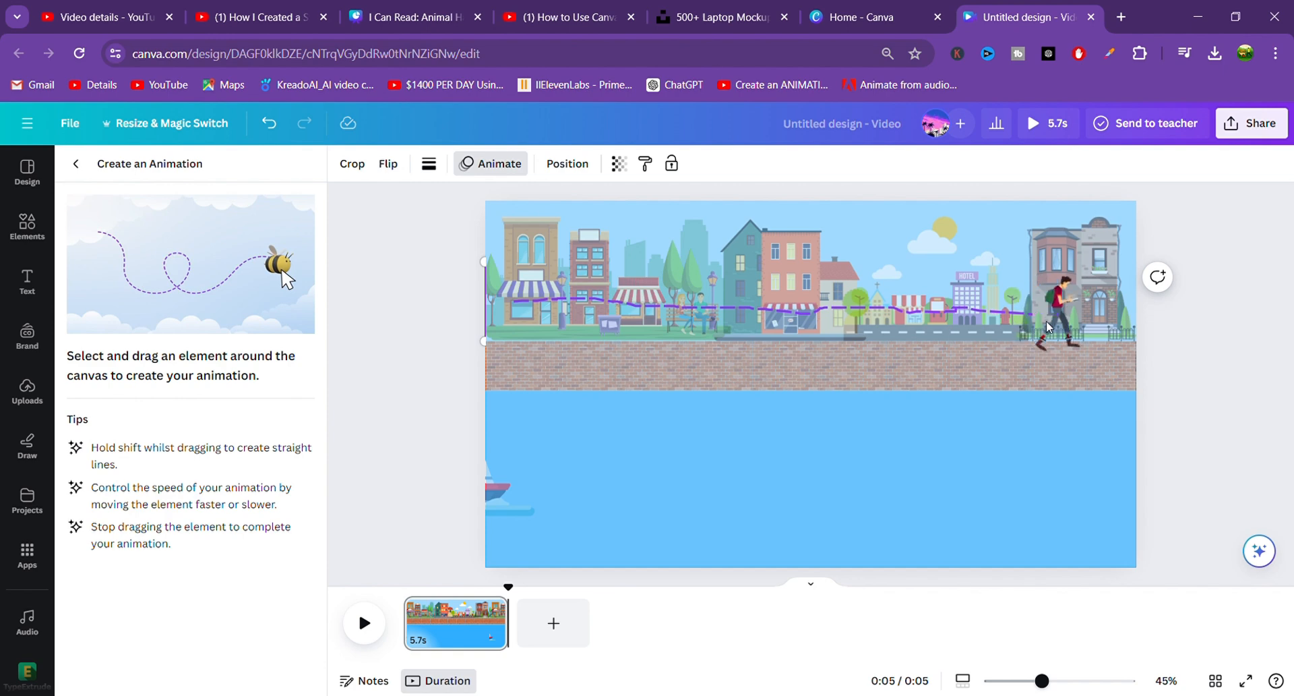
drag(1046, 321, 1047, 321)
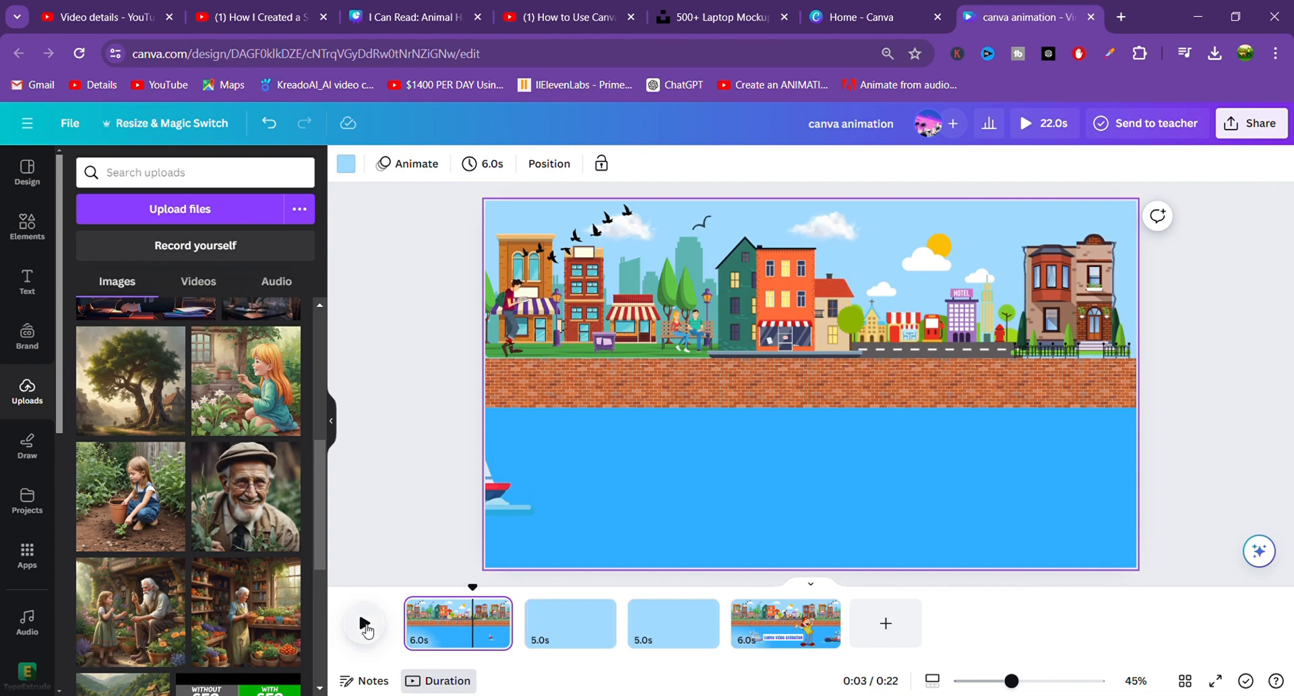
Play back the animated city scene, stop the preview and return to the first page
click(365, 624)
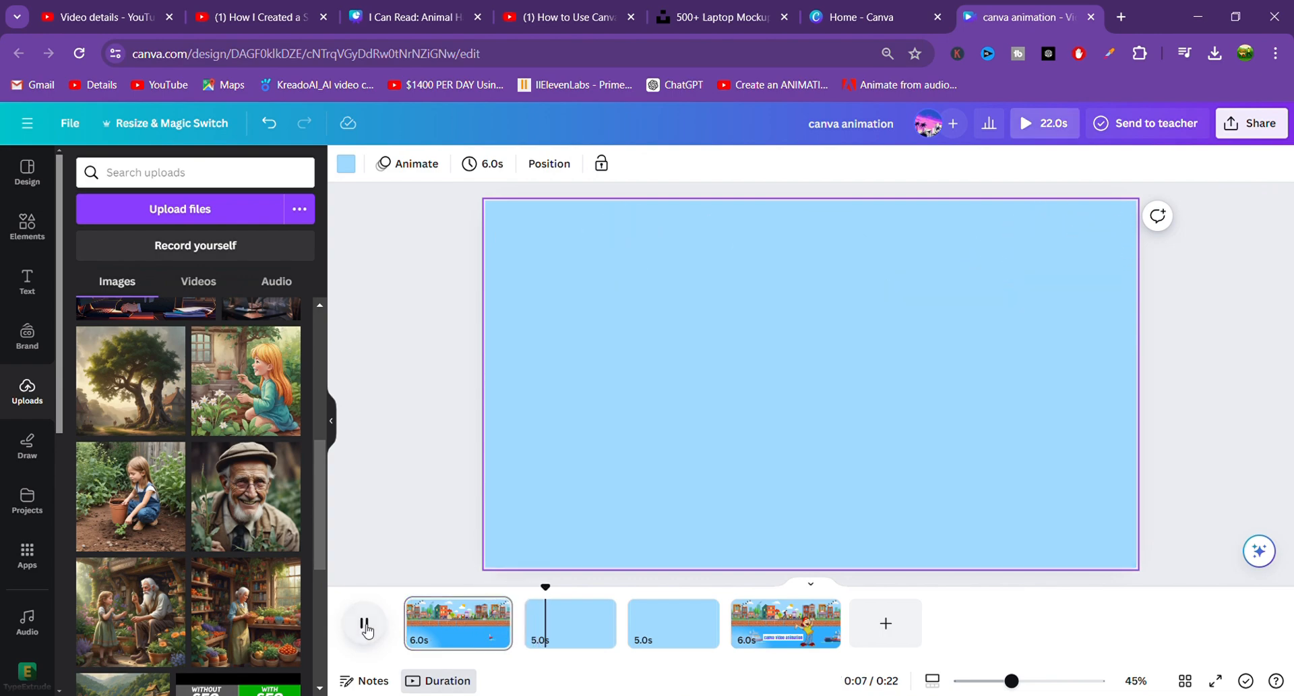
click(368, 626)
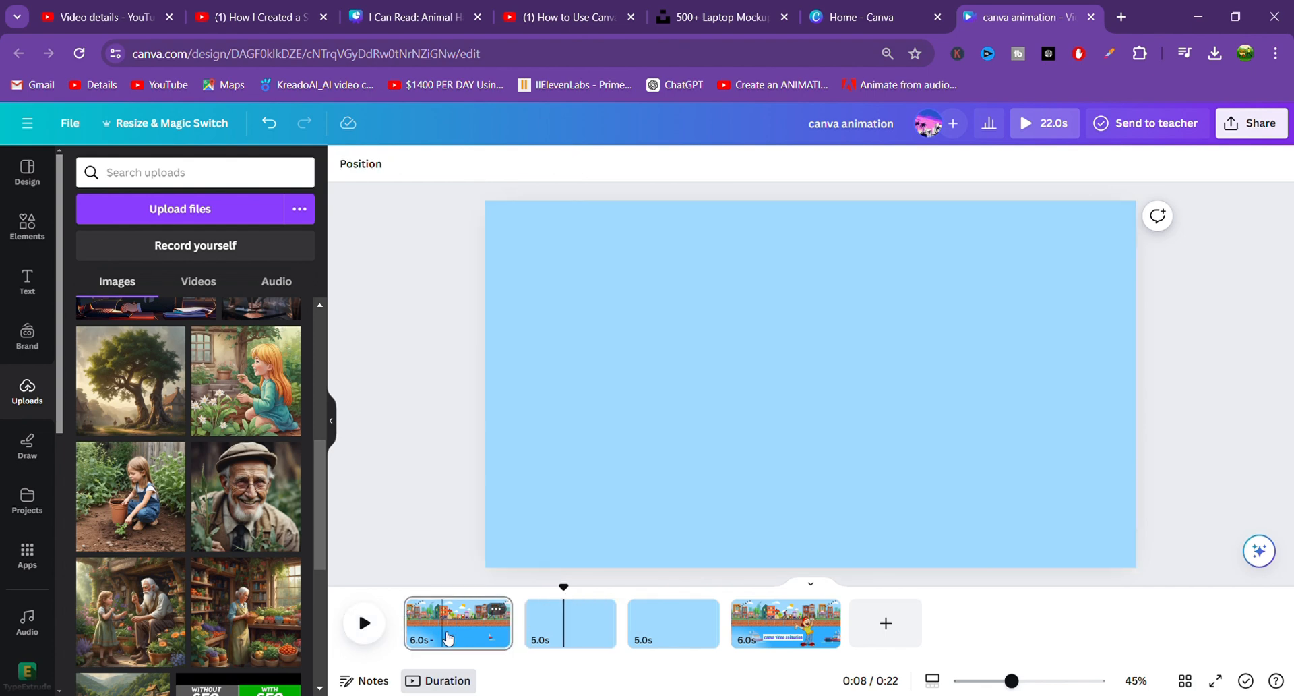
click(446, 635)
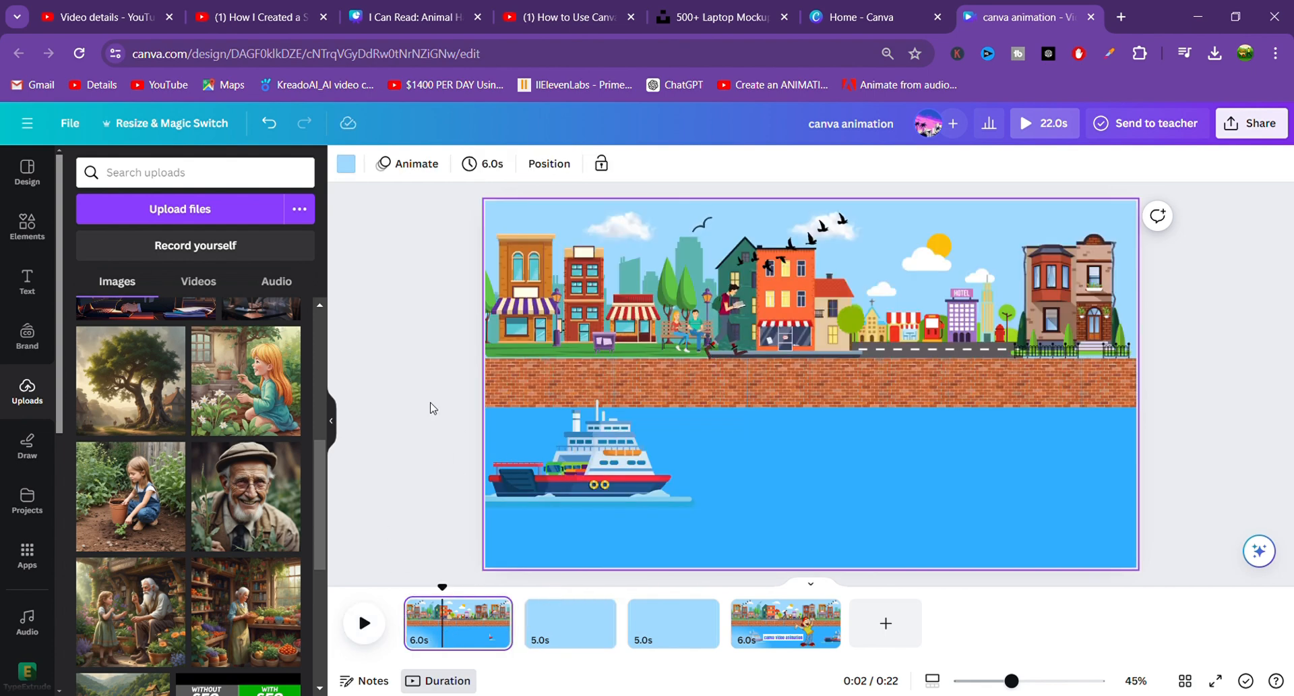
Add the uploaded track playful-140946.mp3, move it to the start of the video and preview the scene with the music
click(274, 288)
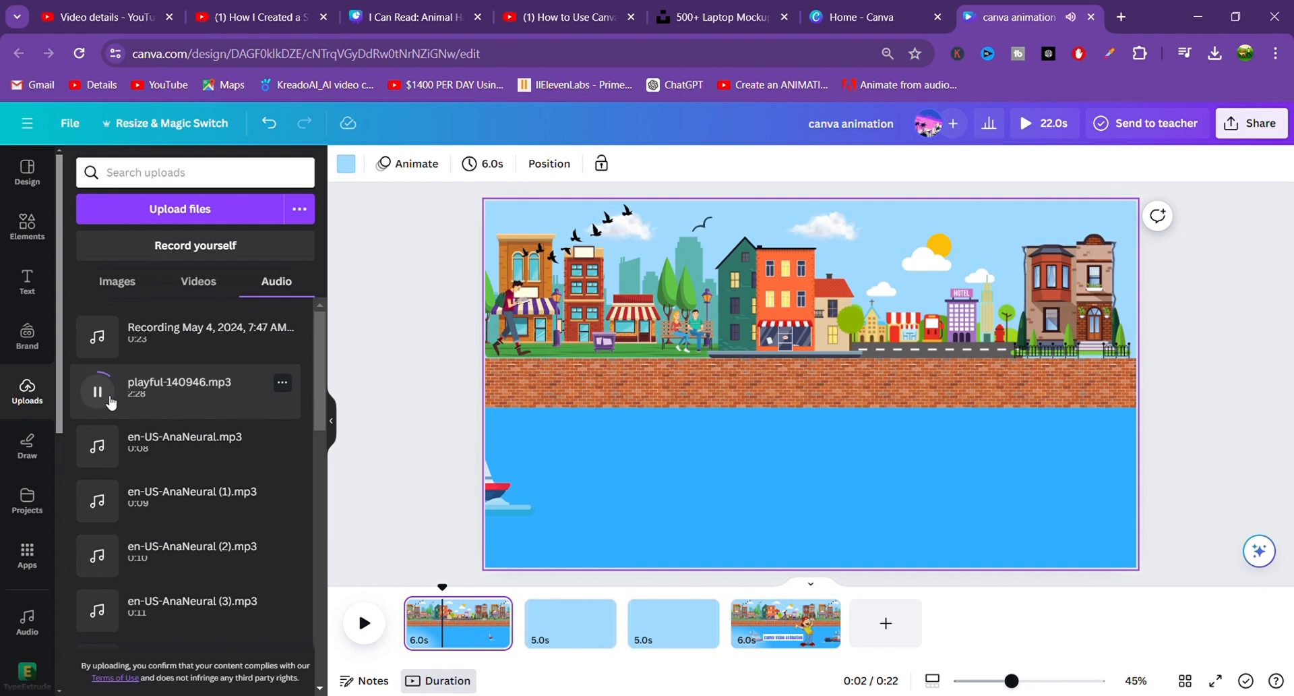
click(218, 385)
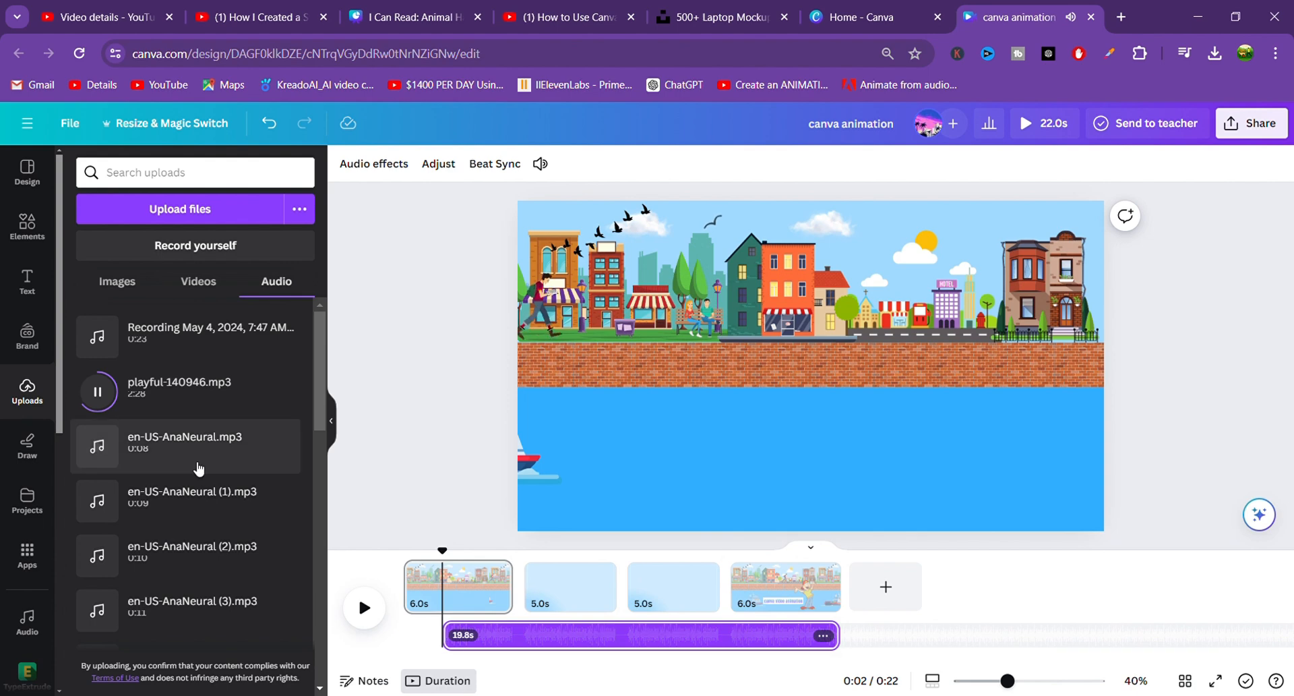
click(100, 392)
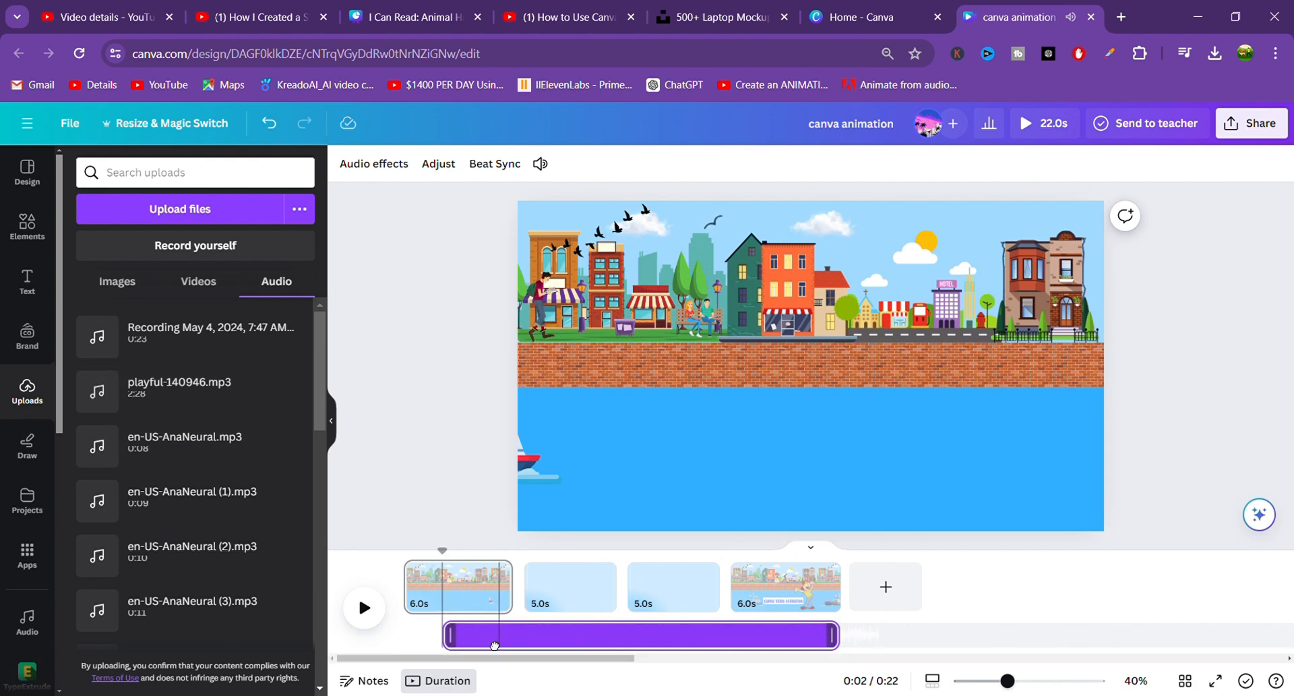
drag(508, 640, 454, 650)
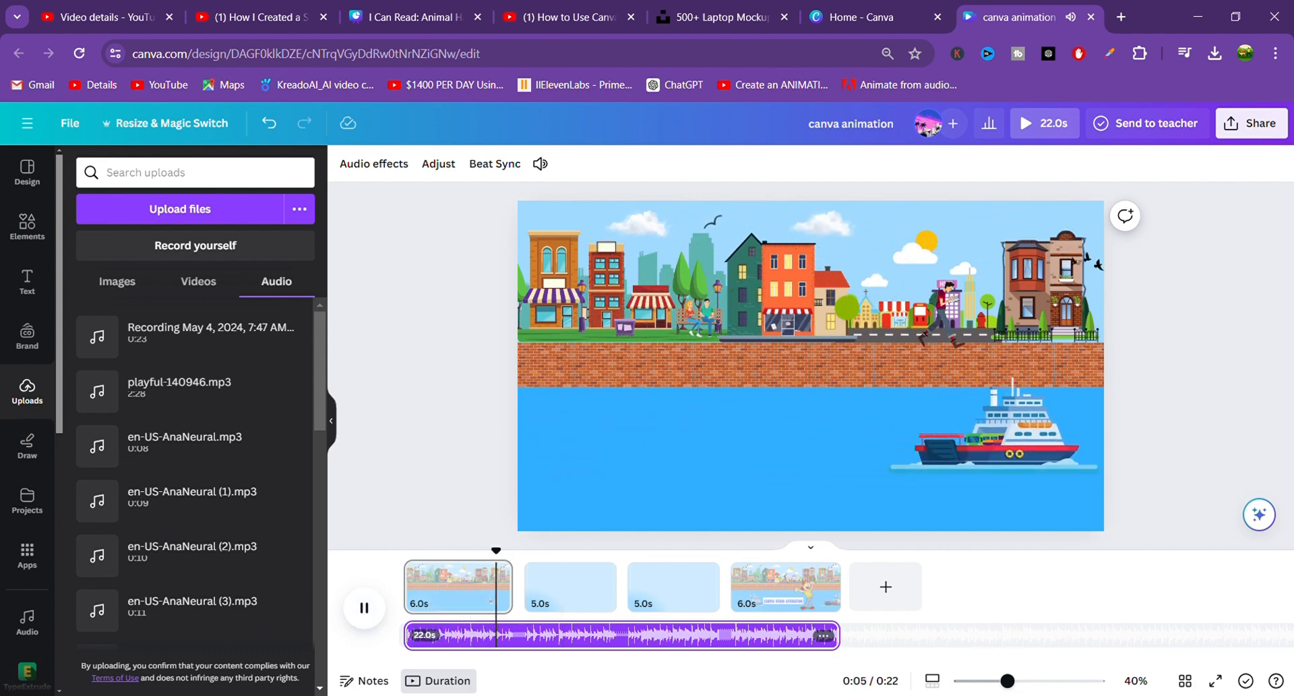
click(365, 608)
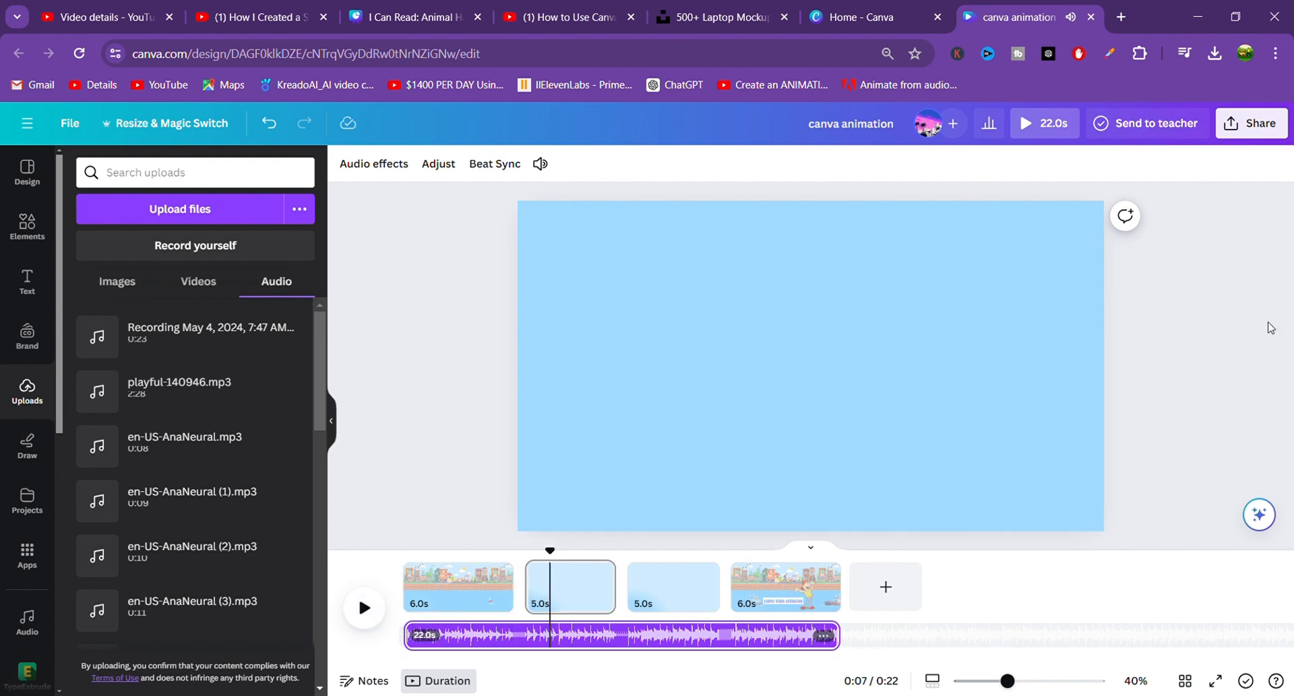